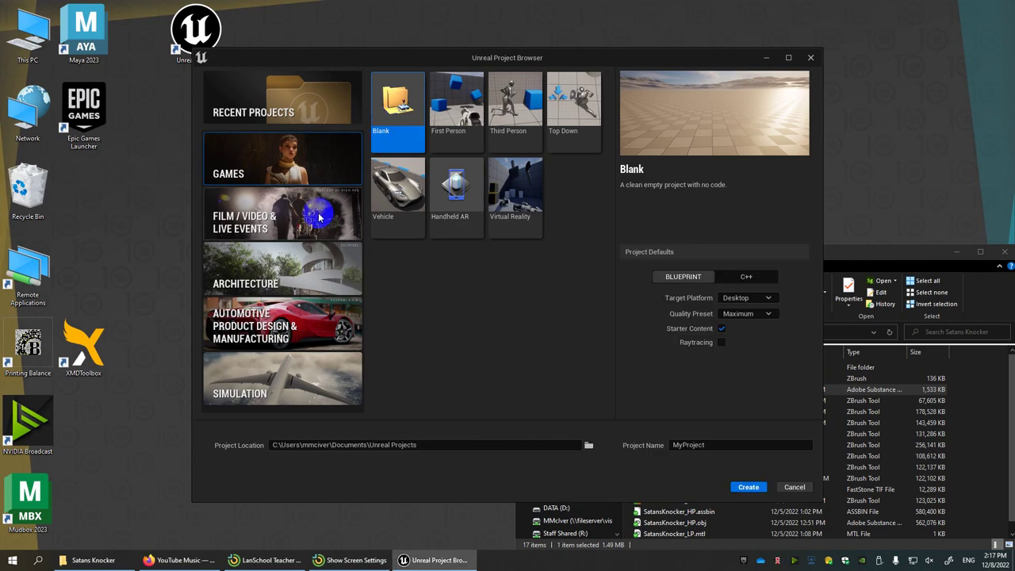
# - Create the MyProject project from the Blank template in the Film / Video & Live Events category
pyautogui.click(320, 218)
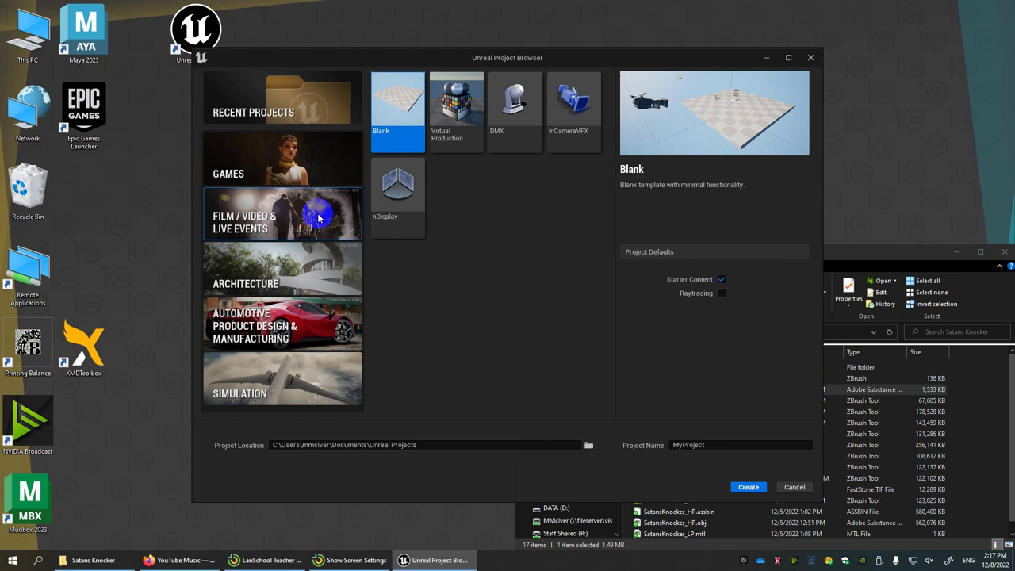
pyautogui.click(399, 121)
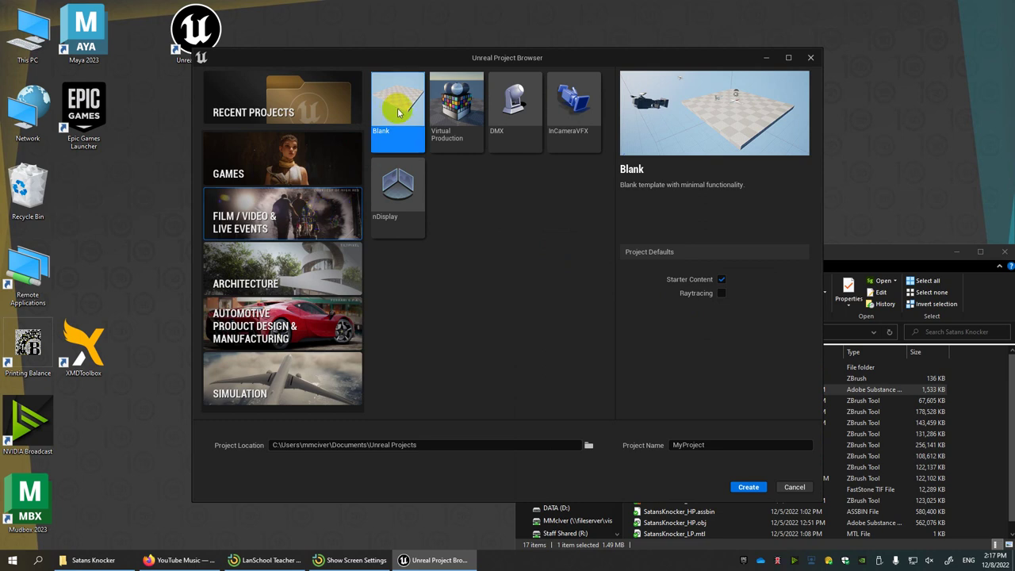
pyautogui.click(391, 102)
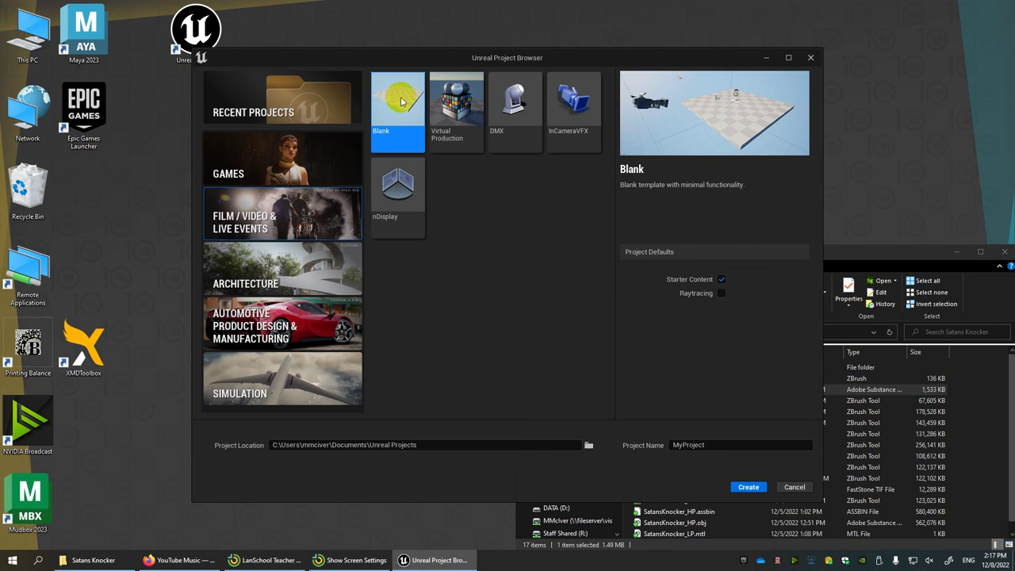
pyautogui.click(757, 486)
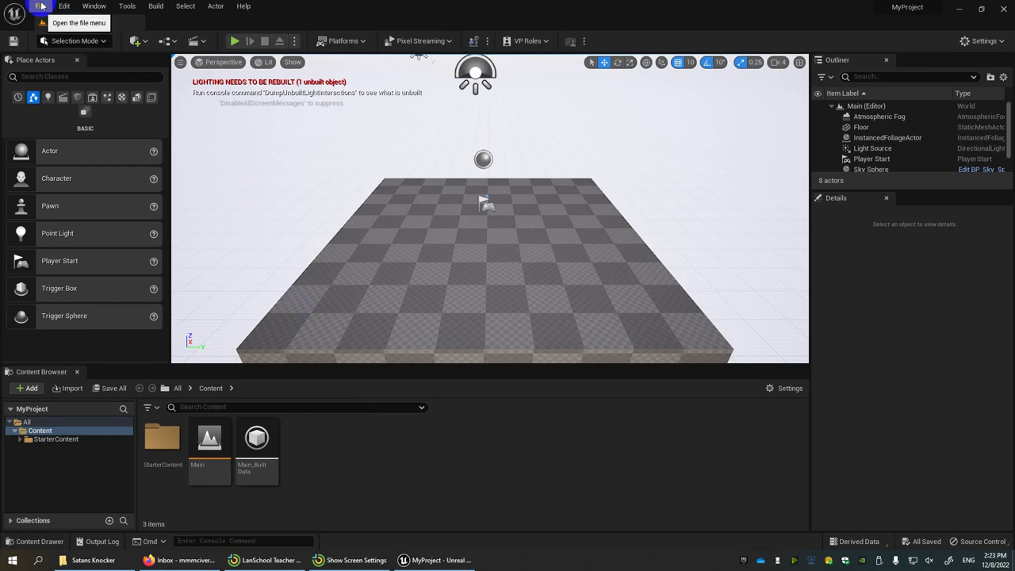
# - Enable Support Hardware Ray Tracing in the project settings, and let it turn on the skin cache
pyautogui.click(41, 7)
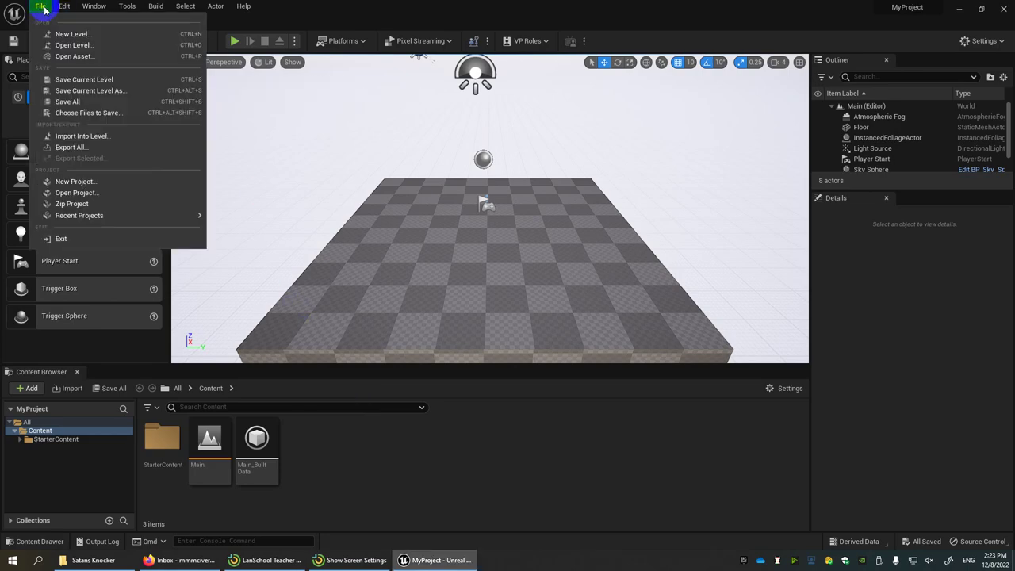
pyautogui.click(65, 7)
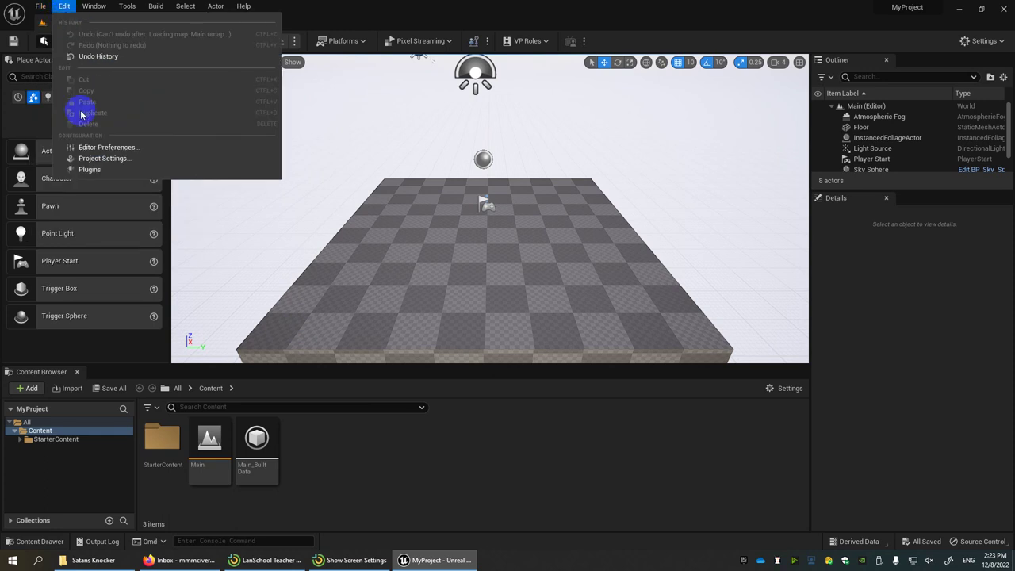
pyautogui.click(110, 159)
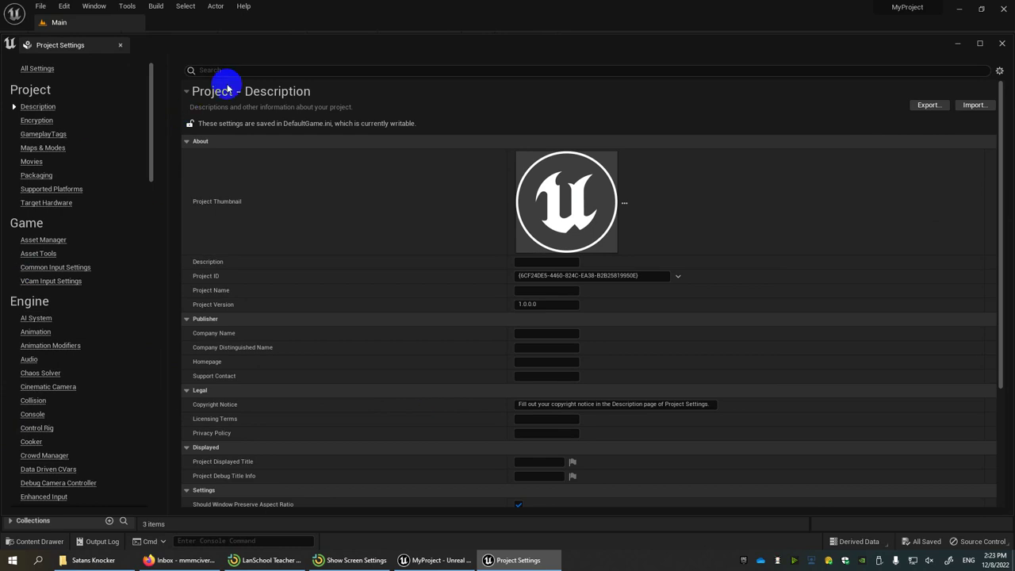
pyautogui.click(227, 70)
pyautogui.write('raytra')
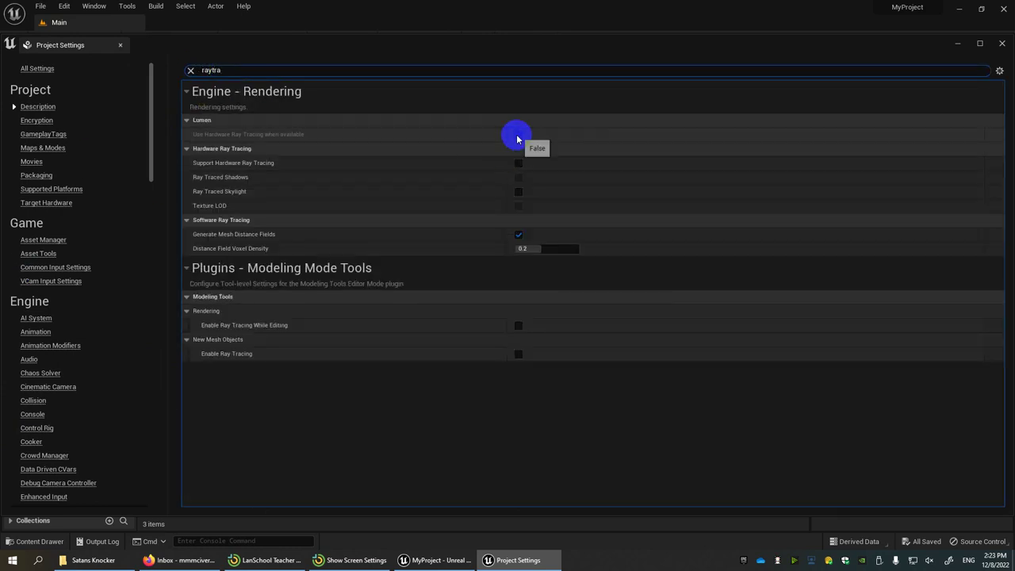
pyautogui.click(518, 162)
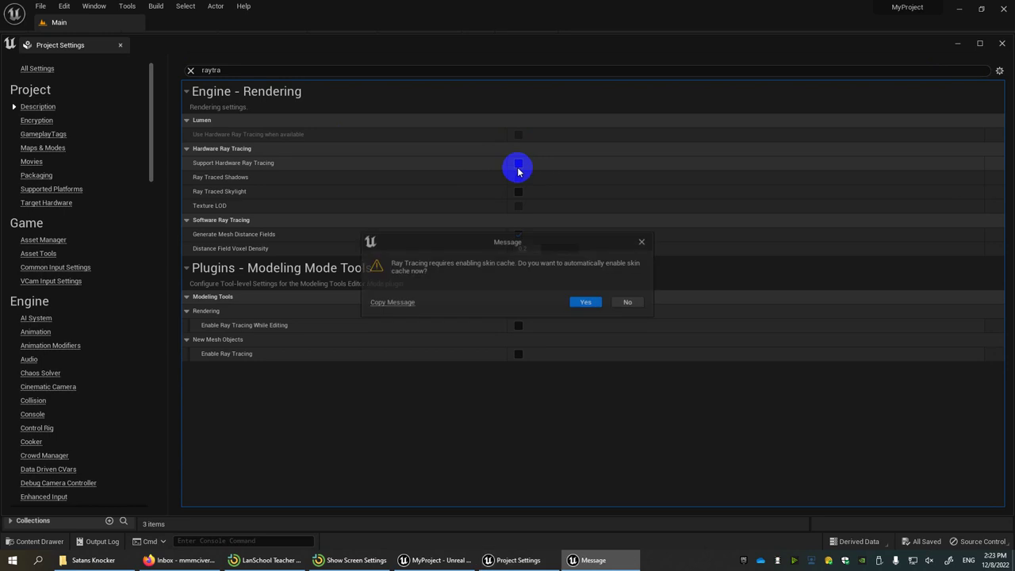
pyautogui.click(580, 303)
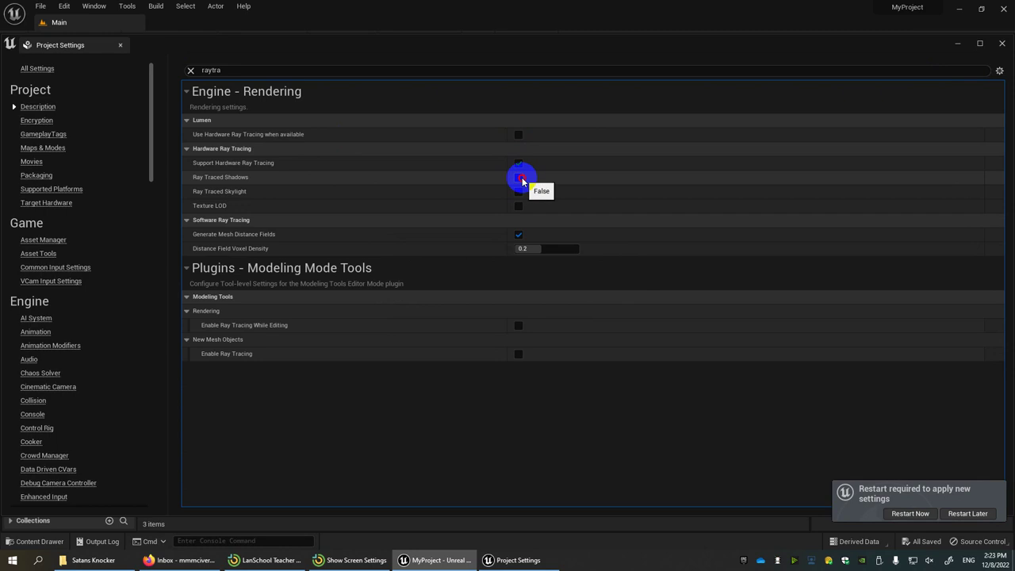
# - Enable Ray Traced Shadows, Ray Traced Skylight and both Modeling Tools ray tracing options, and restart the editor to apply them
pyautogui.click(519, 178)
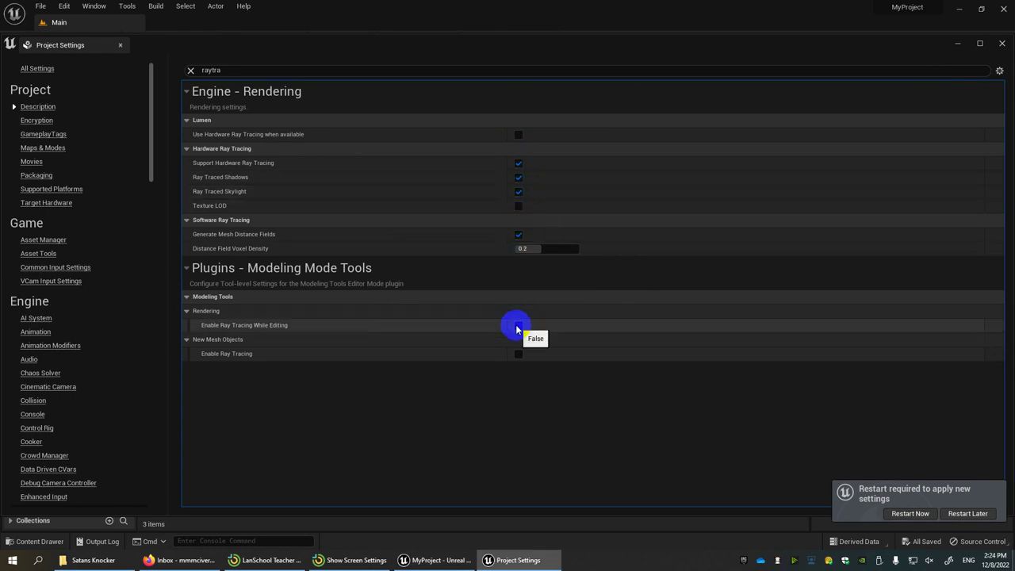
pyautogui.click(517, 326)
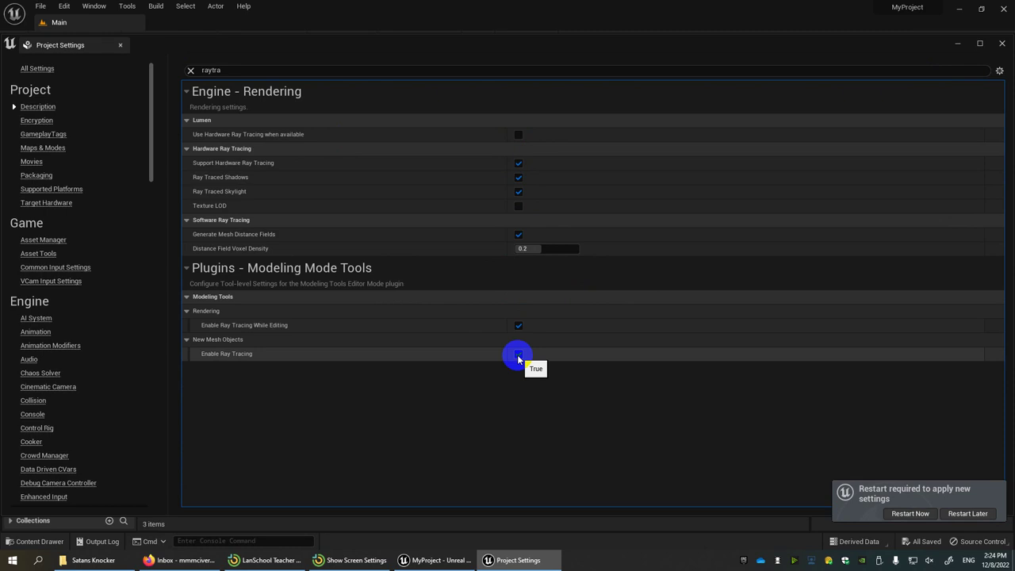
pyautogui.click(518, 354)
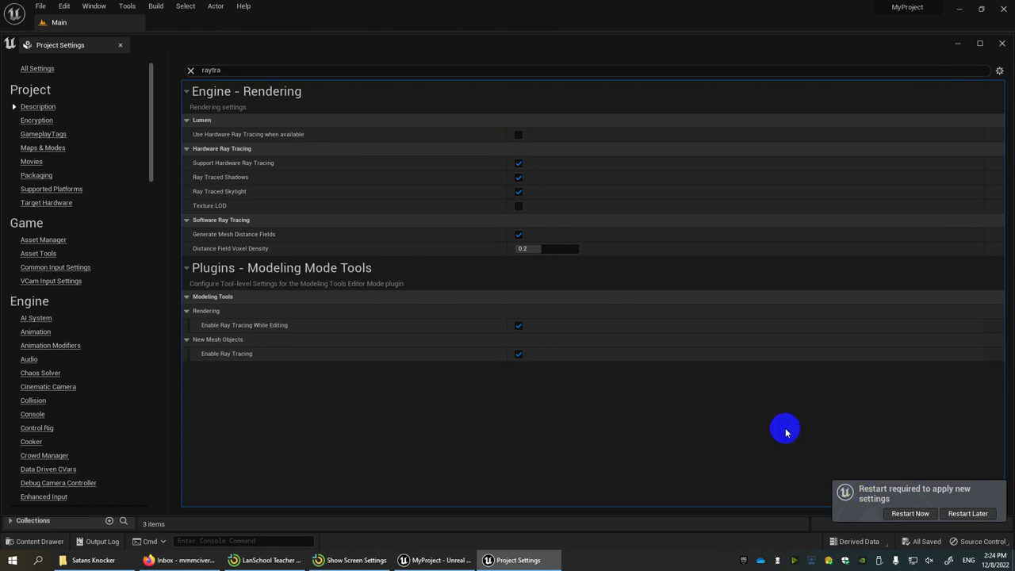
pyautogui.click(924, 516)
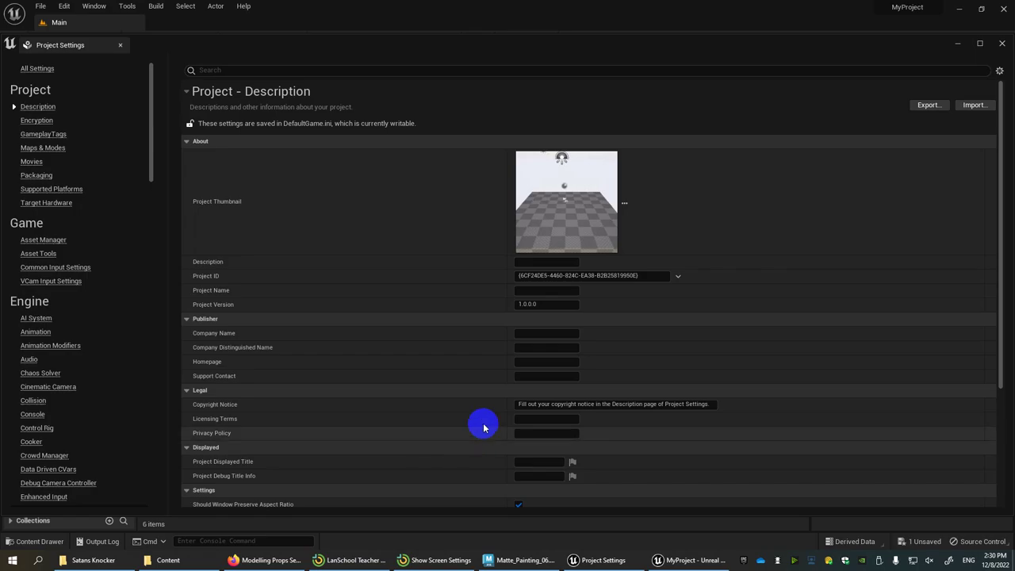
pyautogui.scroll(-2, 496, 396)
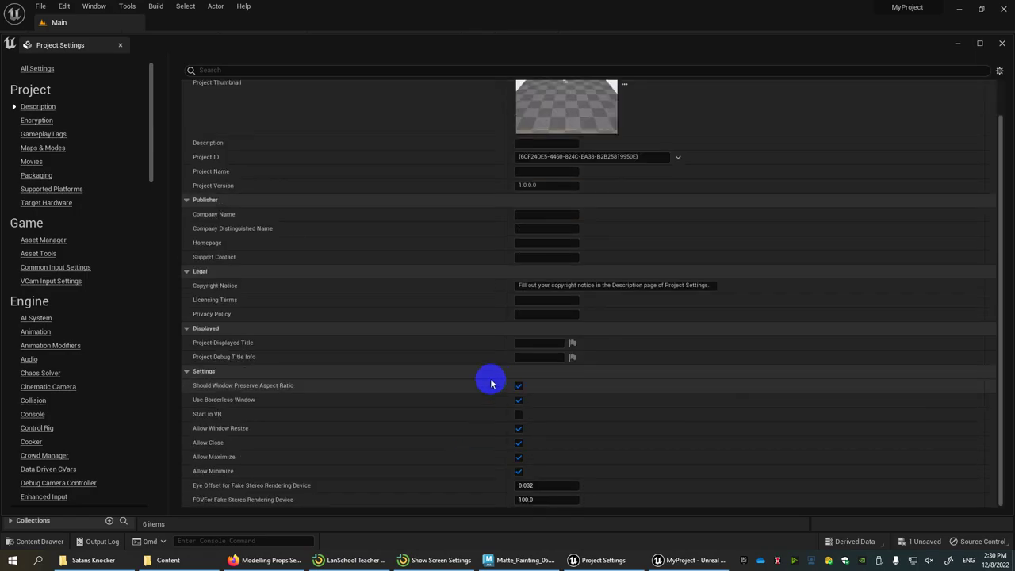
pyautogui.click(1001, 45)
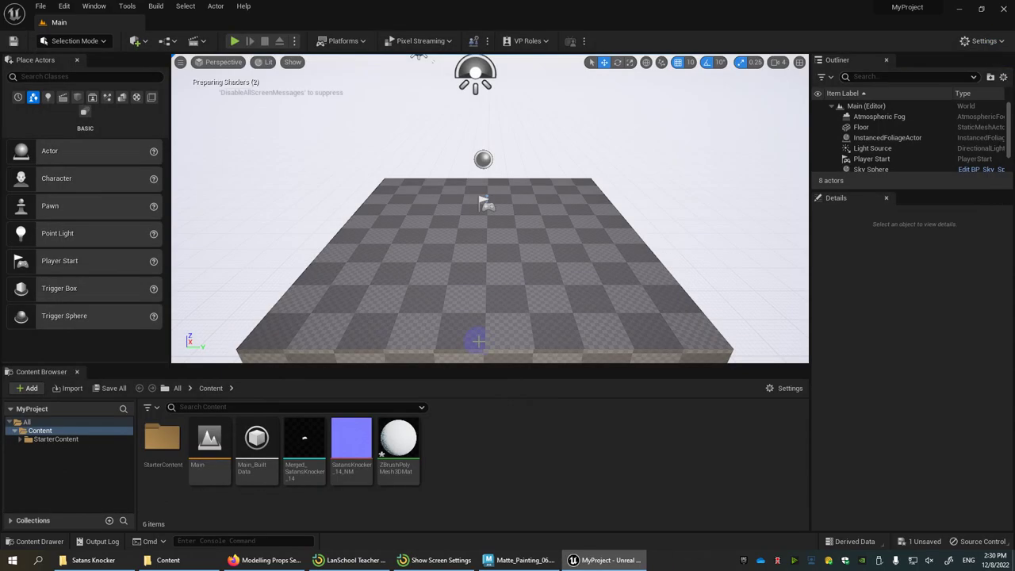
# - Place the Merged_SatansKnocker_14 mesh in the level near the middle of the floor
pyautogui.click(399, 442)
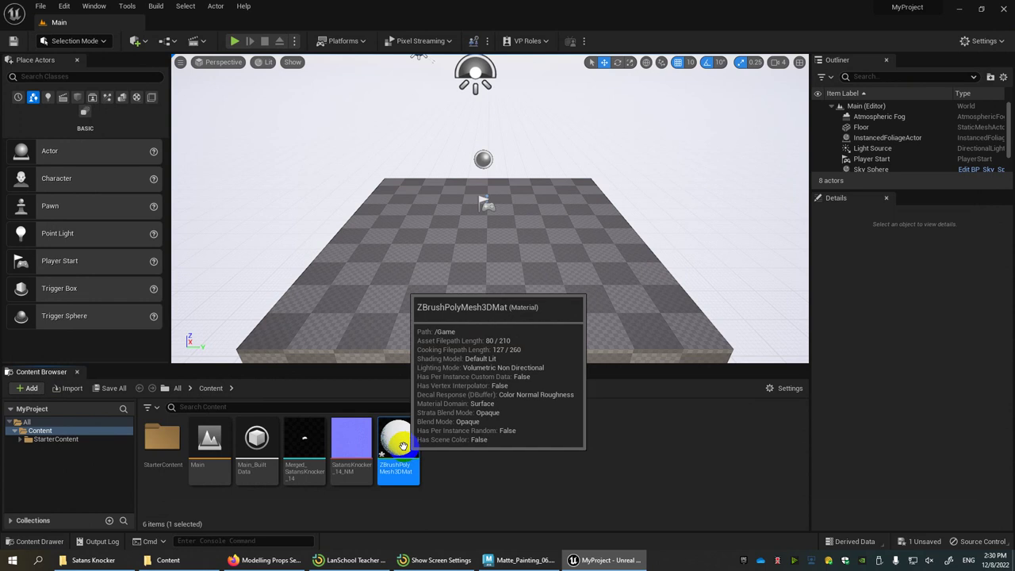
pyautogui.moveTo(402, 446); pyautogui.dragTo(481, 232)
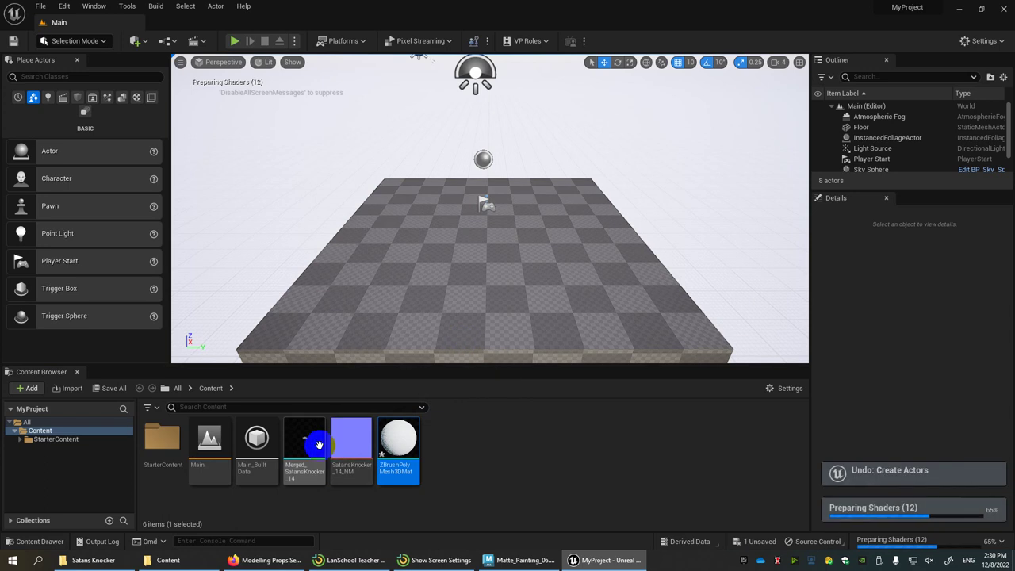
pyautogui.moveTo(308, 440); pyautogui.dragTo(477, 243)
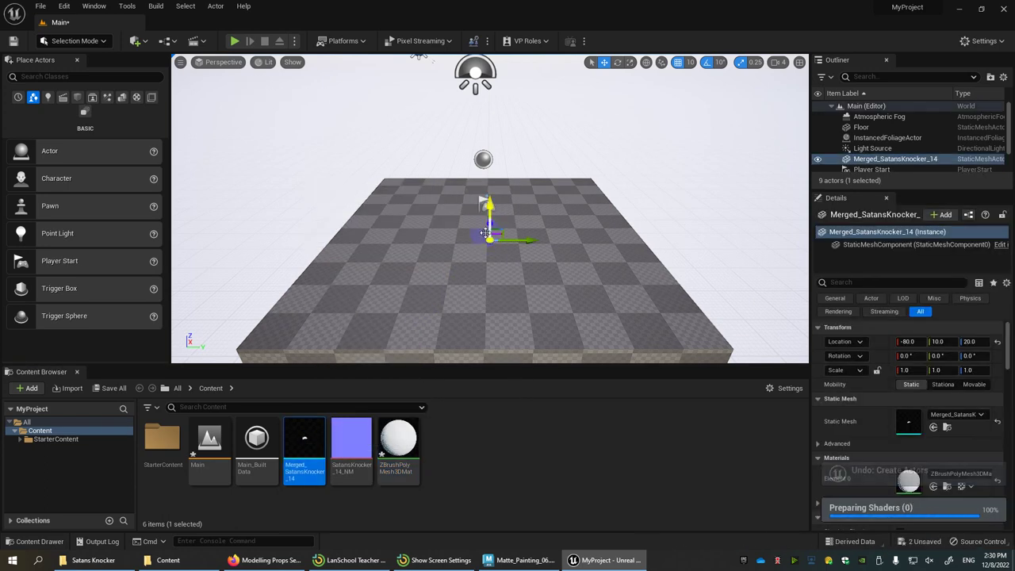
# - Scale the placed knocker mesh to 30 on all three axes
pyautogui.click(898, 369)
pyautogui.click(906, 370)
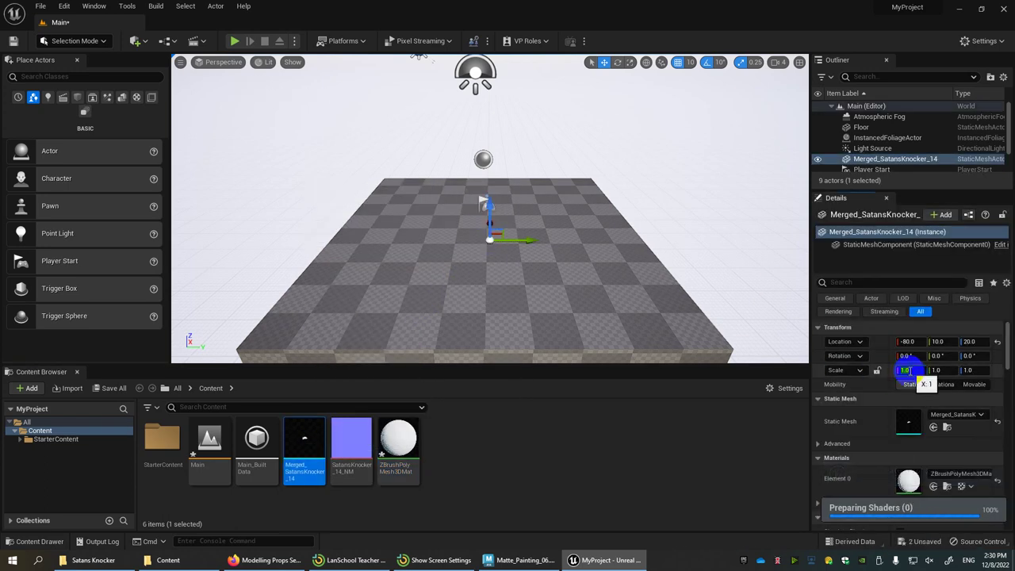
pyautogui.write('303')
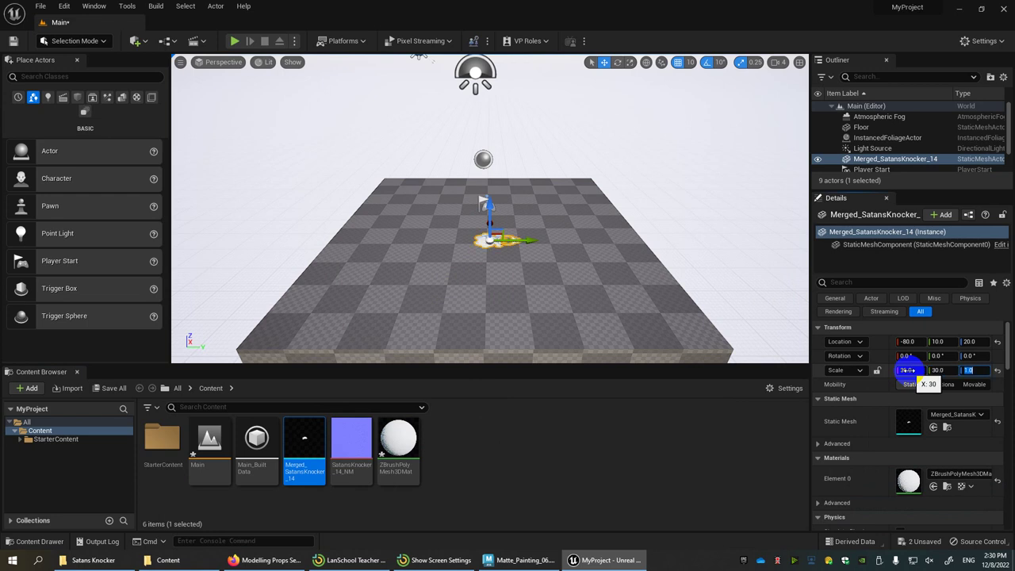
pyautogui.write('30')
pyautogui.press('Return')
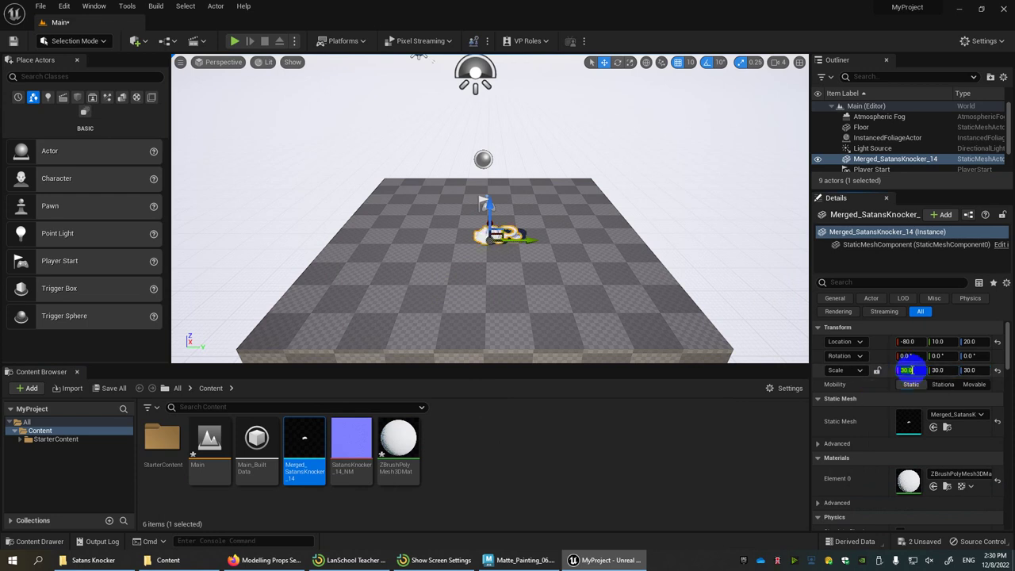
# - Set the knocker's scale to 50 on the X, Y and Z axes
pyautogui.click(911, 370)
pyautogui.write('50')
pyautogui.press('Tab')
pyautogui.write('50')
pyautogui.press('Tab')
pyautogui.write('50')
pyautogui.press('Return')
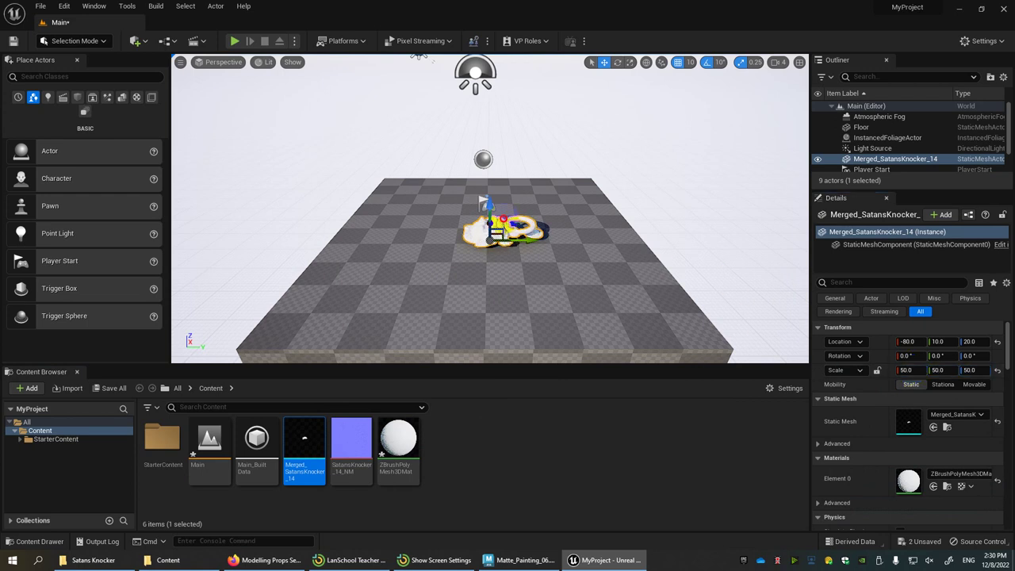
pyautogui.click(503, 219)
pyautogui.press('e')
pyautogui.moveTo(508, 174); pyautogui.dragTo(591, 227)
pyautogui.hotkey('ctrl', 'z')
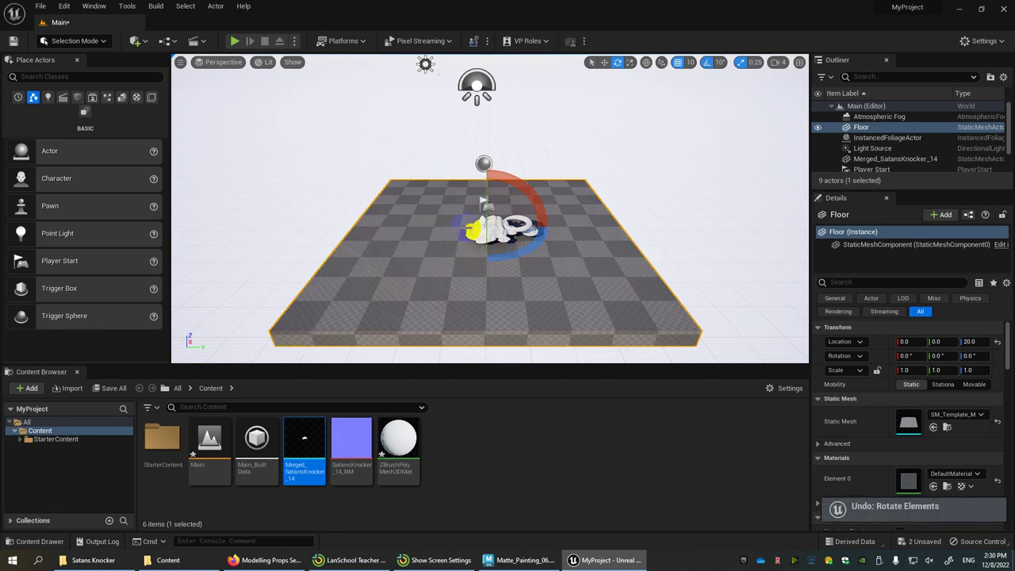
# - Rotate the knocker about 90° around X and about 90° around Z so it stands upright facing the camera
pyautogui.click(478, 227)
pyautogui.moveTo(458, 187); pyautogui.dragTo(595, 282)
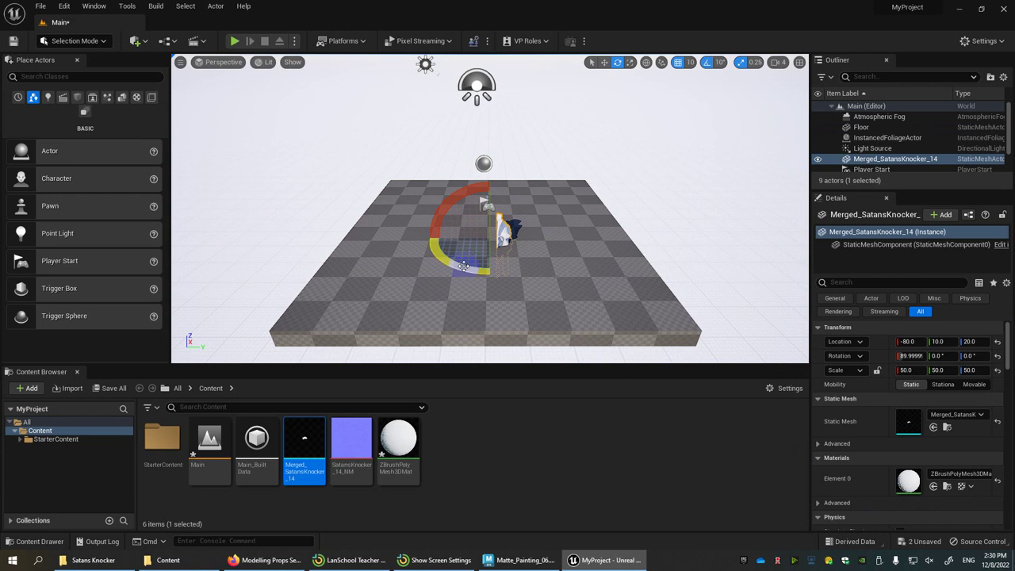
pyautogui.moveTo(444, 258); pyautogui.dragTo(219, 231)
# - Raise the knocker vertically to a Z location of 190 so it stands above the floor
pyautogui.press('w')
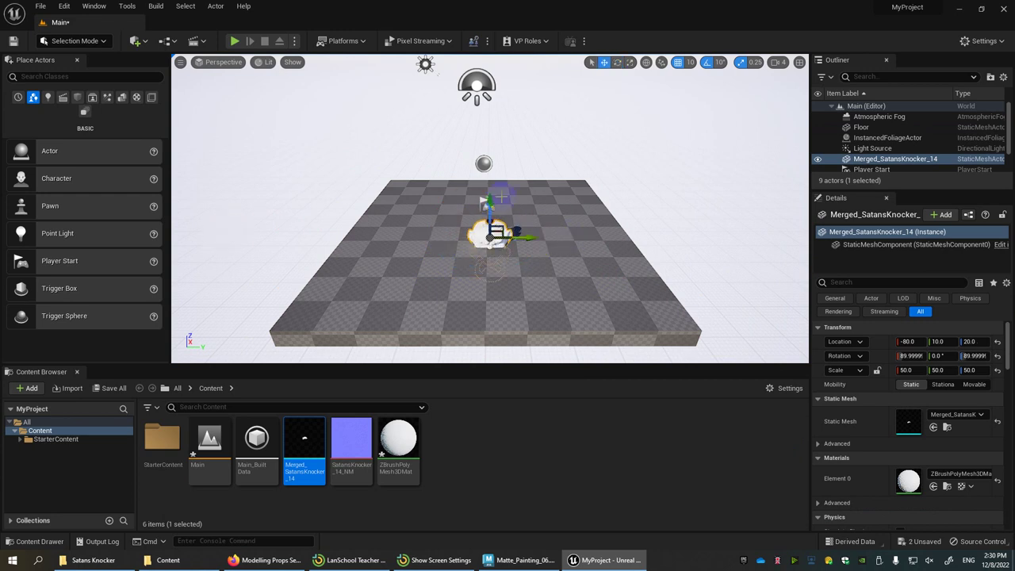
pyautogui.moveTo(493, 203); pyautogui.dragTo(476, 151)
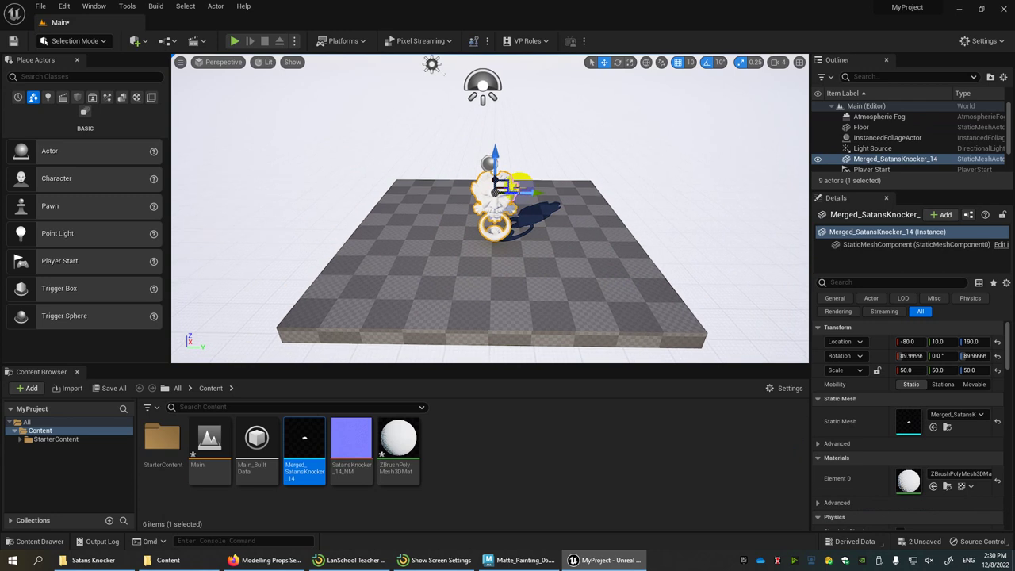
pyautogui.scroll(5, 517, 228)
pyautogui.keyDown('alt'); pyautogui.moveTo(518, 224); pyautogui.dragTo(549, 175); pyautogui.keyUp('alt')
pyautogui.click(696, 332)
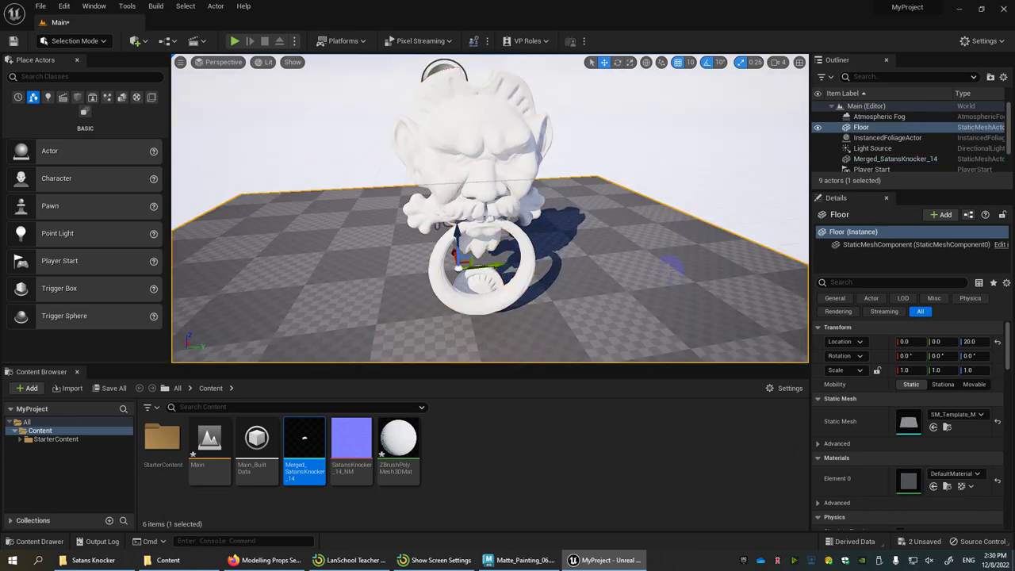
# - Delete the Atmospheric Fog and InstancedFoliageActor actors from the level
pyautogui.click(882, 117)
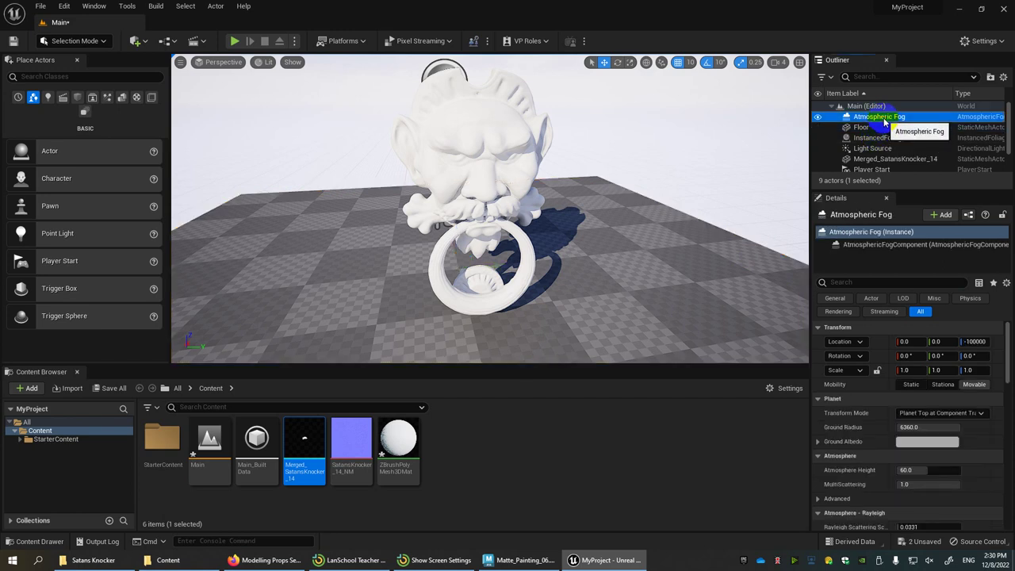
pyautogui.press('Delete')
pyautogui.click(886, 118)
pyautogui.click(884, 129)
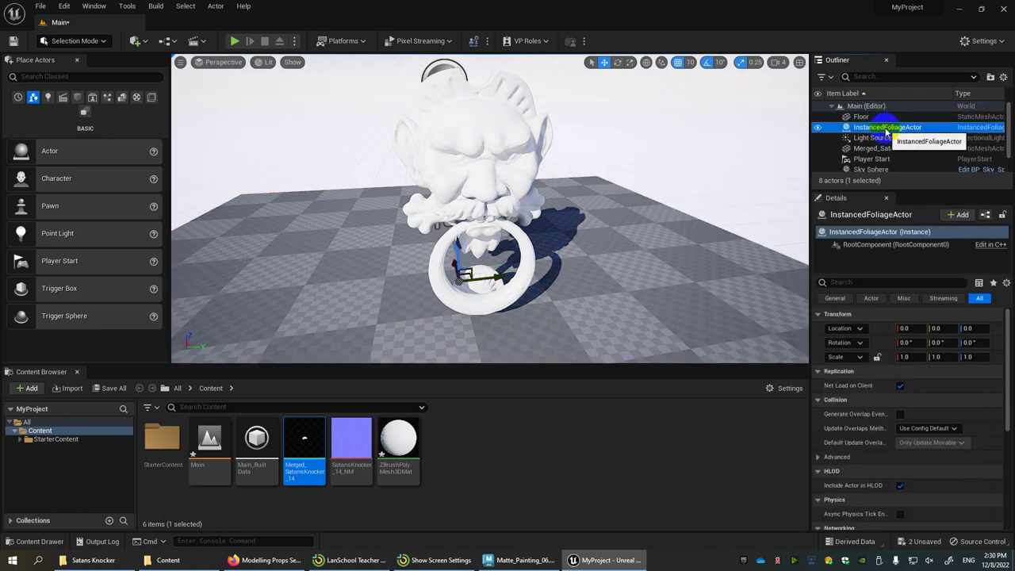
pyautogui.press('Delete')
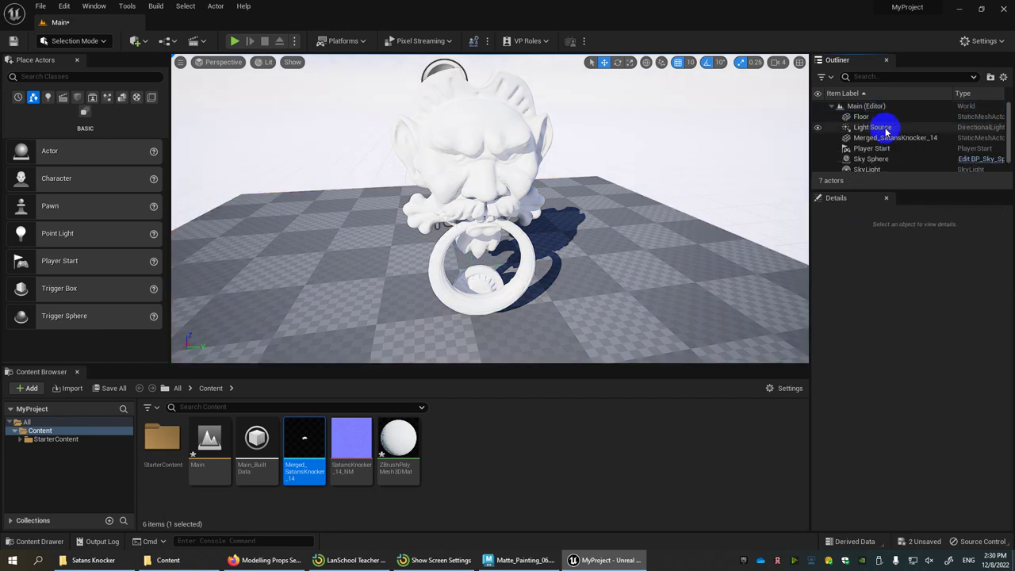
# - Delete the Light Source actor despite its reference from the Sky Sphere
pyautogui.click(887, 129)
pyautogui.press('Delete')
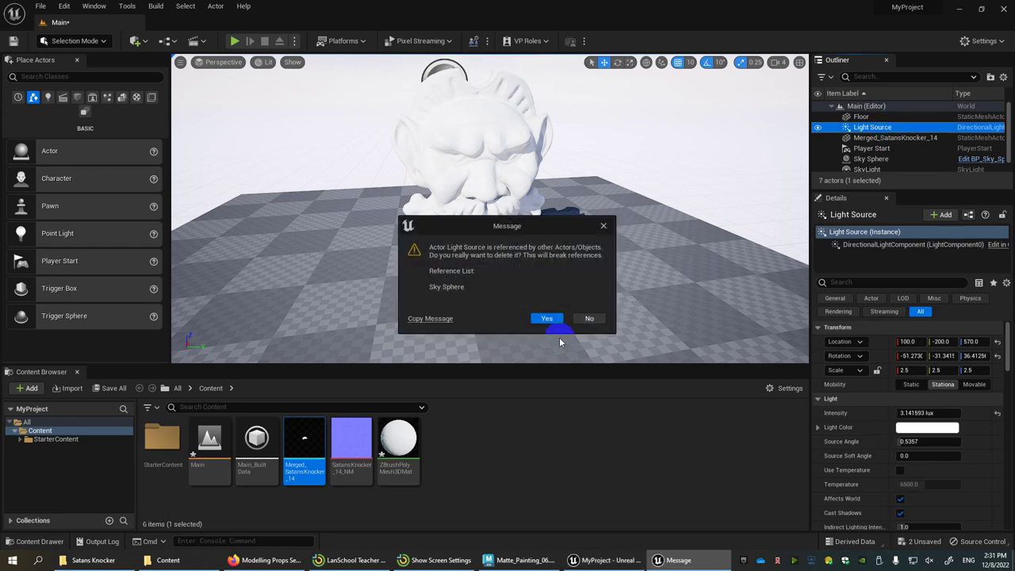
pyautogui.click(547, 319)
# - Delete the Player Start, Sky Sphere, SkyLight and SphereReflectionCapture actors, keeping only the floor and the knocker
pyautogui.click(887, 139)
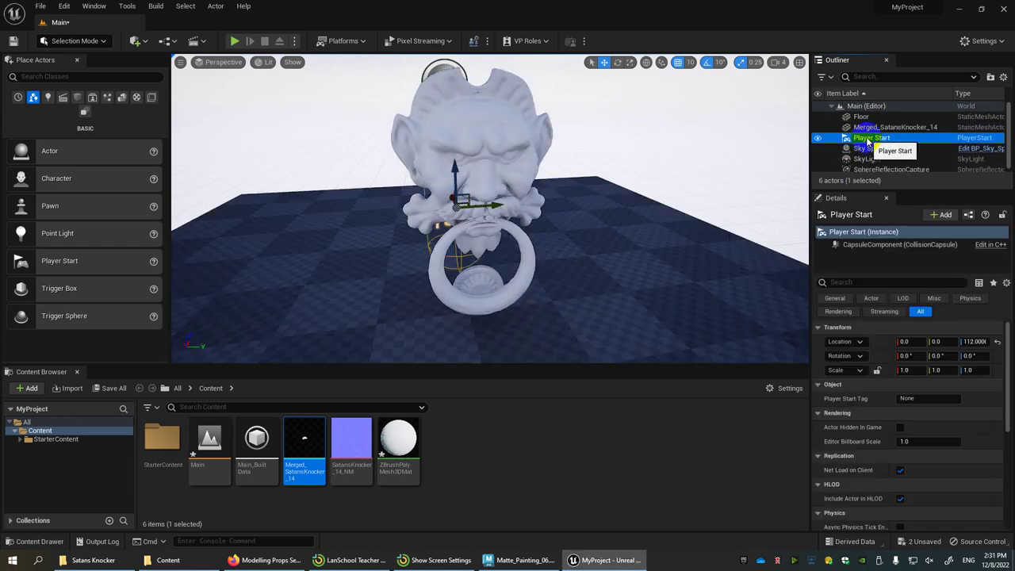
pyautogui.press('Delete')
pyautogui.click(872, 139)
pyautogui.press('Delete')
pyautogui.click(872, 139)
pyautogui.press('Delete')
pyautogui.click(869, 138)
pyautogui.press('Delete')
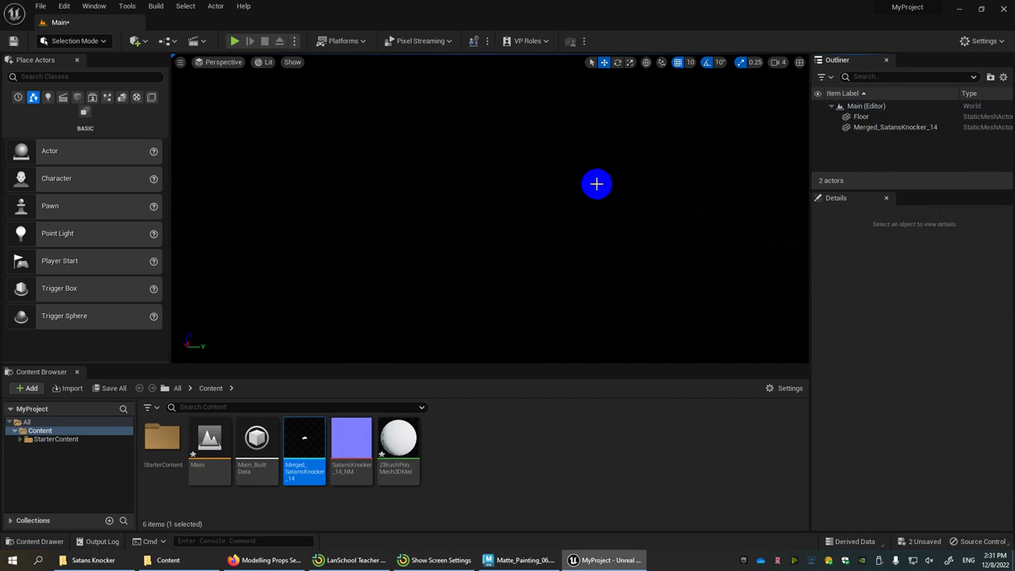
# - Load the Default Editor Layout and open the content drawer
pyautogui.click(94, 6)
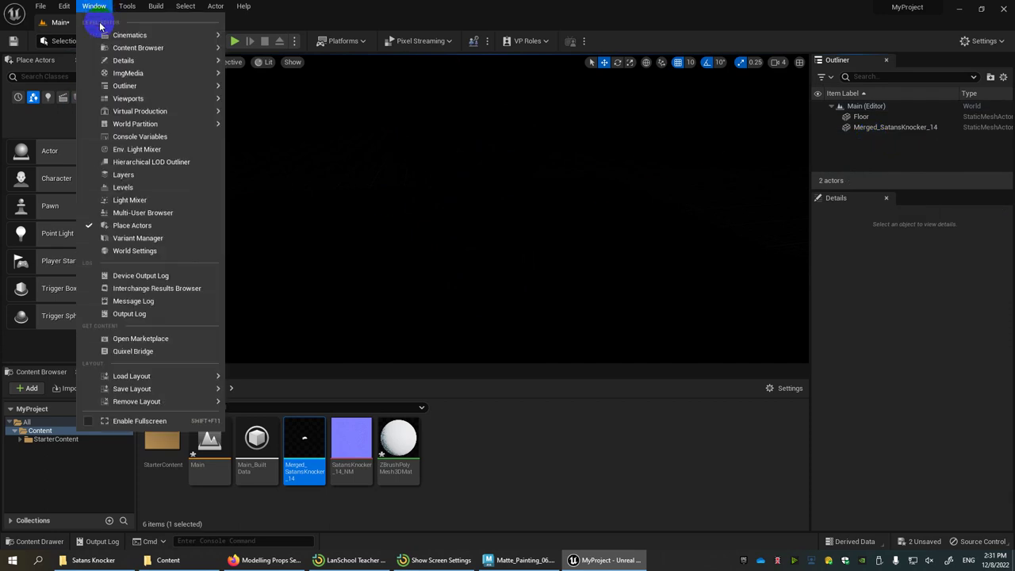
pyautogui.moveTo(117, 378)
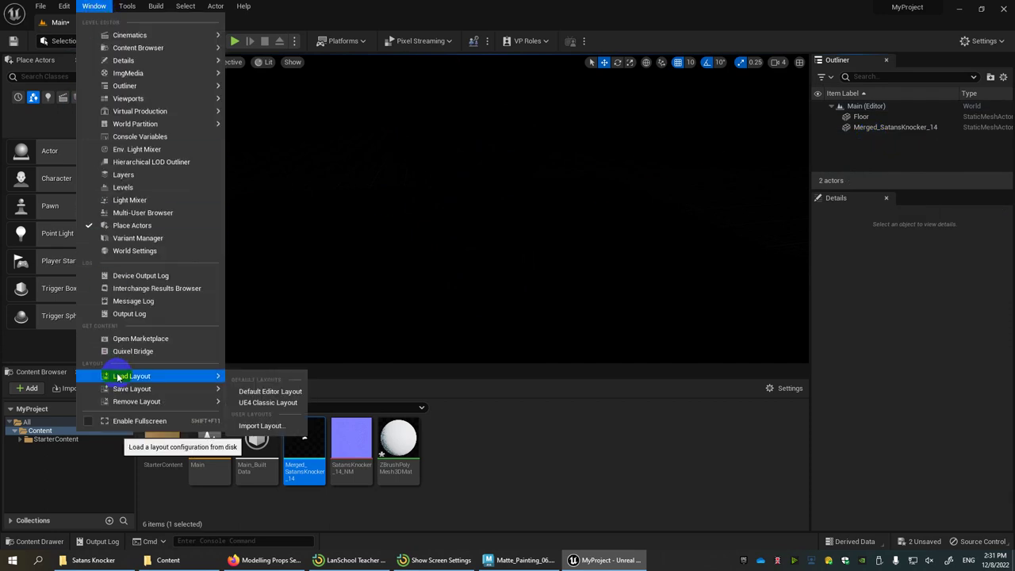
pyautogui.click(255, 392)
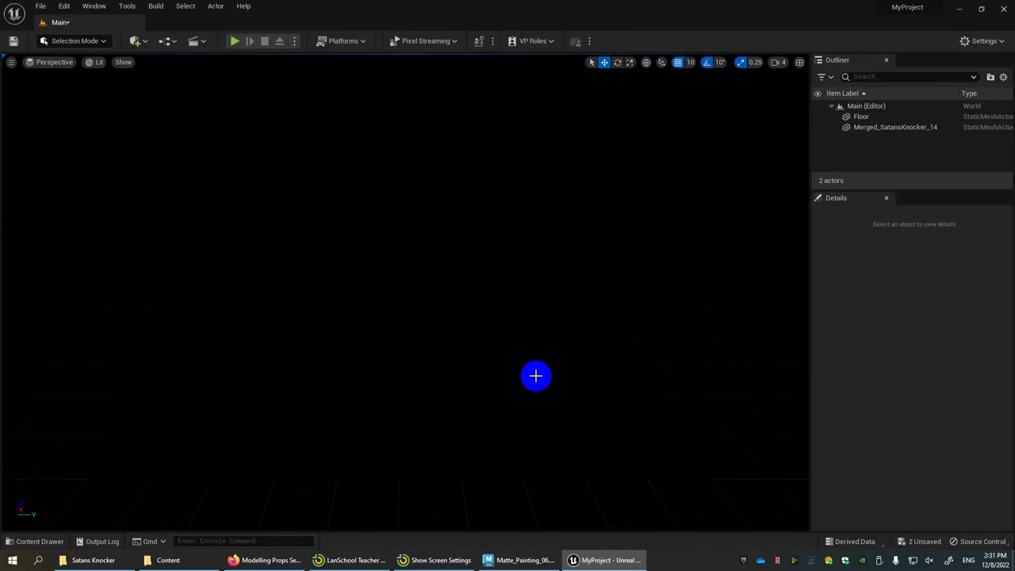
pyautogui.click(49, 541)
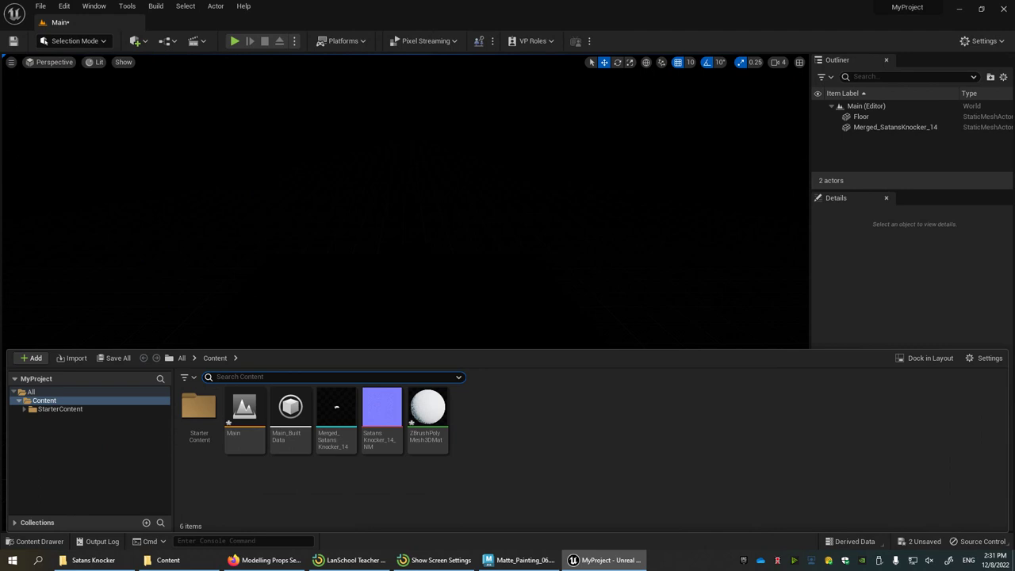
# - Load the UE4 Classic Layout for the editor
pyautogui.click(94, 6)
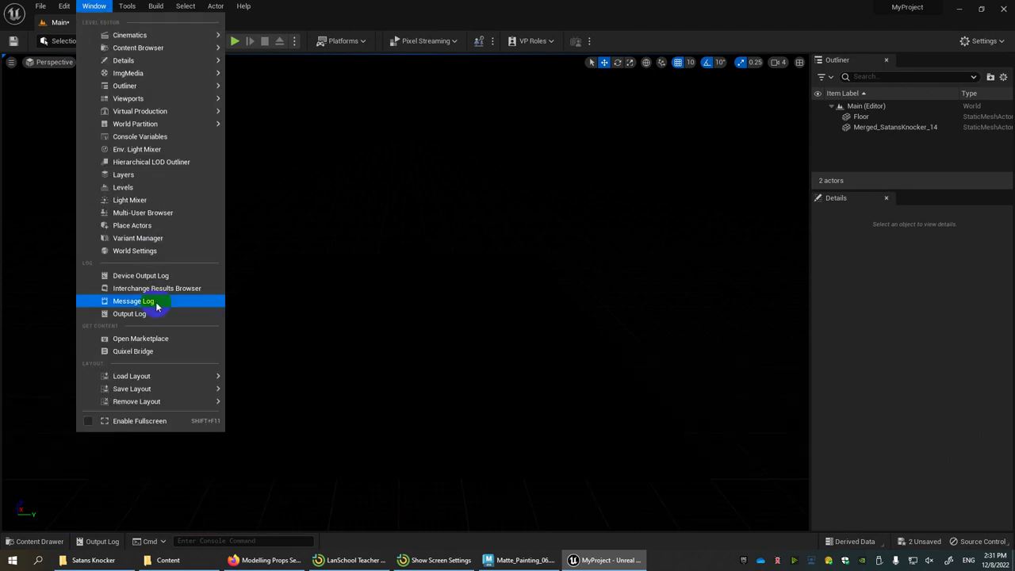
pyautogui.moveTo(181, 378)
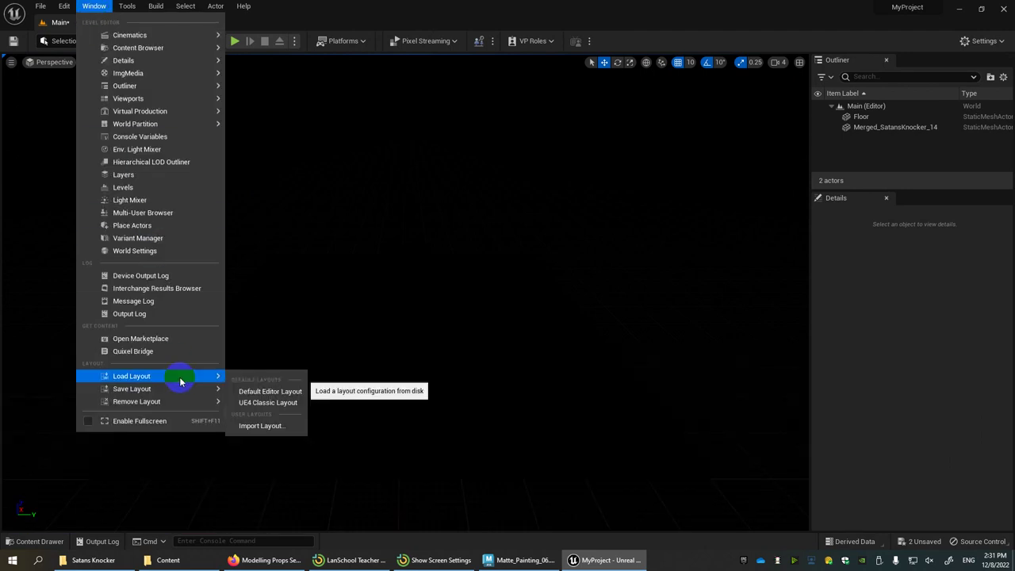
pyautogui.click(268, 404)
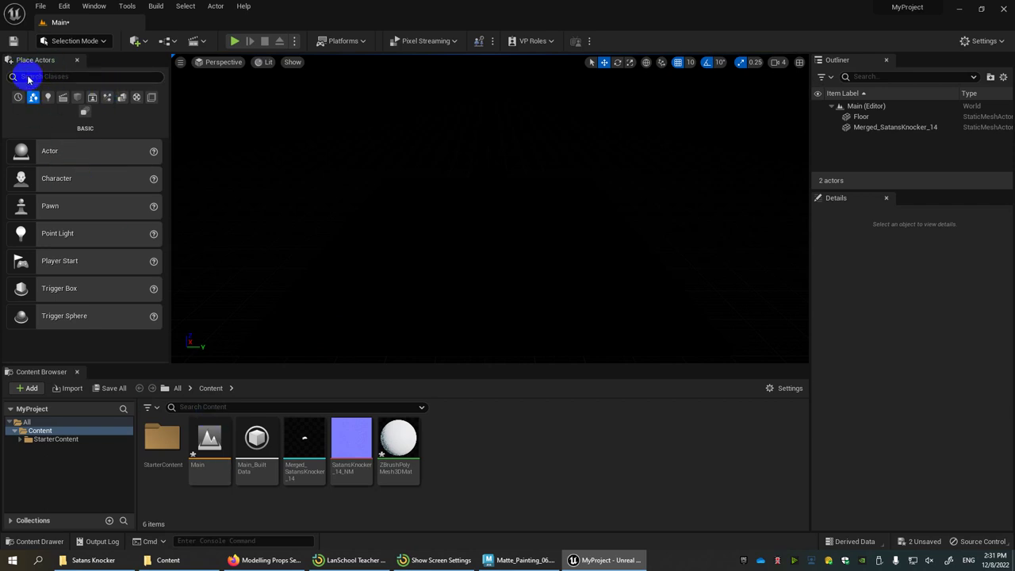
# - Add a Rect Light in front of the knocker and raise it to a Z location of 290
pyautogui.click(47, 98)
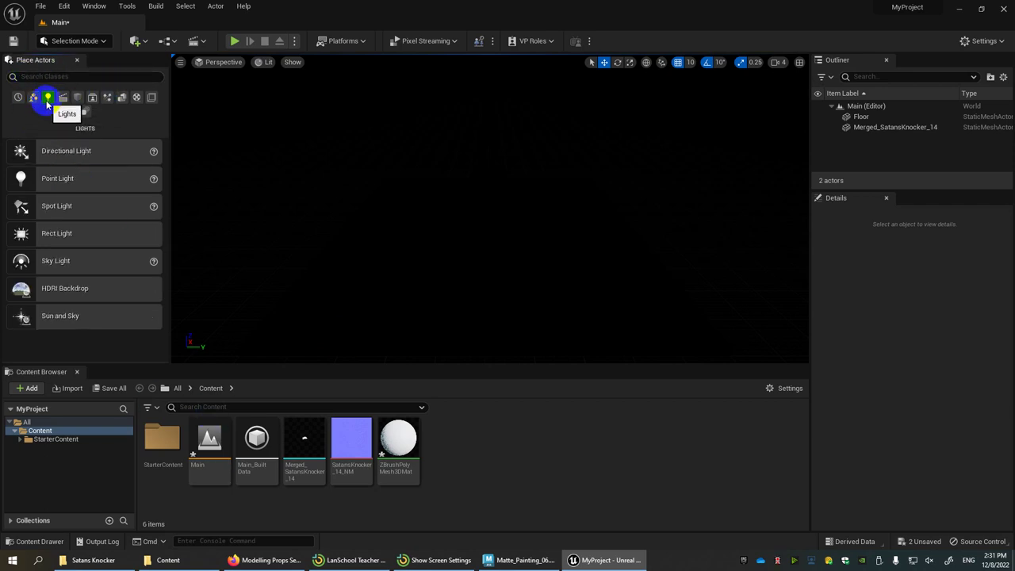
pyautogui.moveTo(50, 233); pyautogui.dragTo(425, 295)
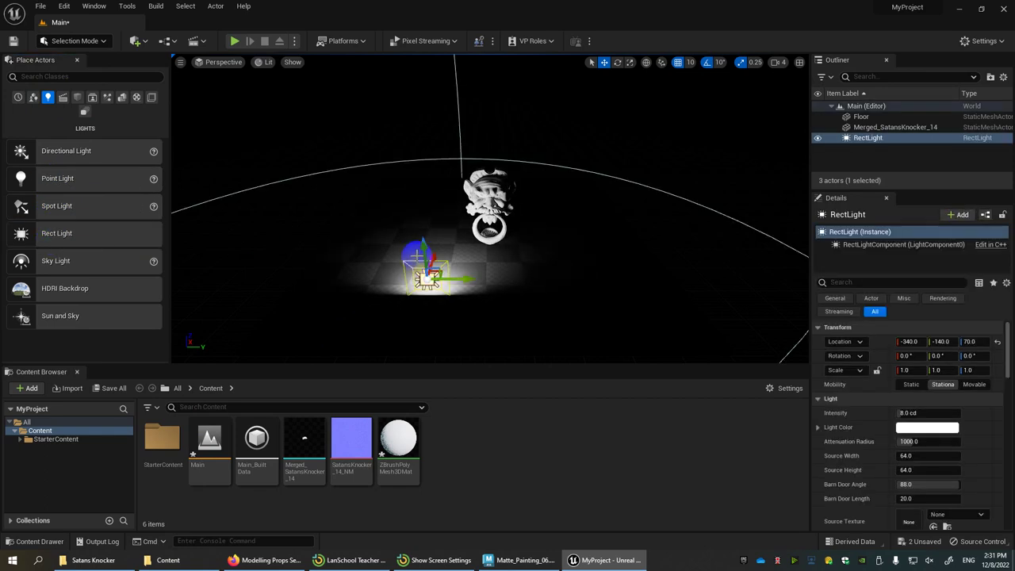
pyautogui.moveTo(420, 254); pyautogui.dragTo(416, 164)
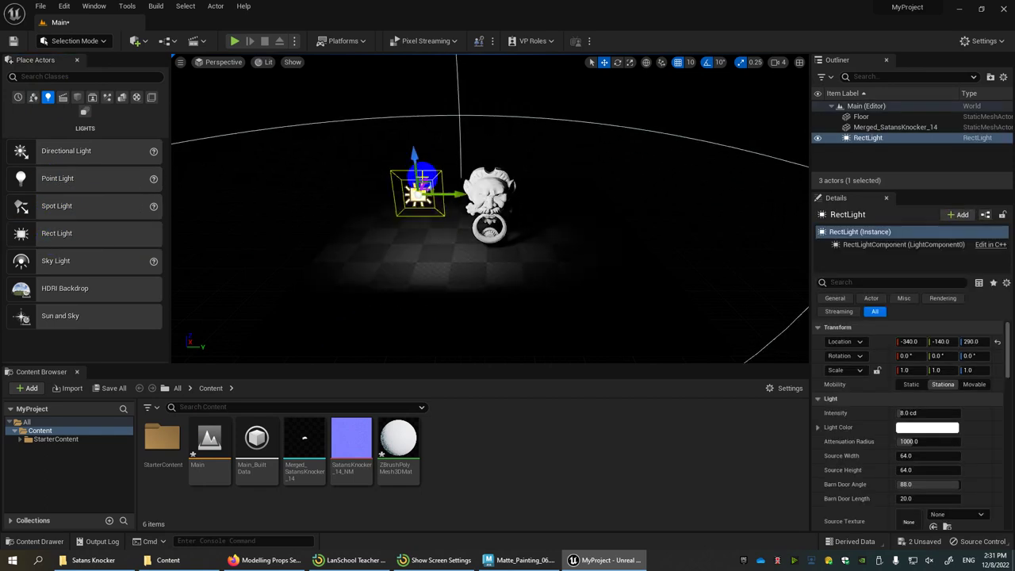
# - Rotate the Rect Light to 50° around the Z axis
pyautogui.keyDown('alt'); pyautogui.moveTo(442, 228); pyautogui.dragTo(483, 256); pyautogui.keyUp('alt')
pyautogui.press('e')
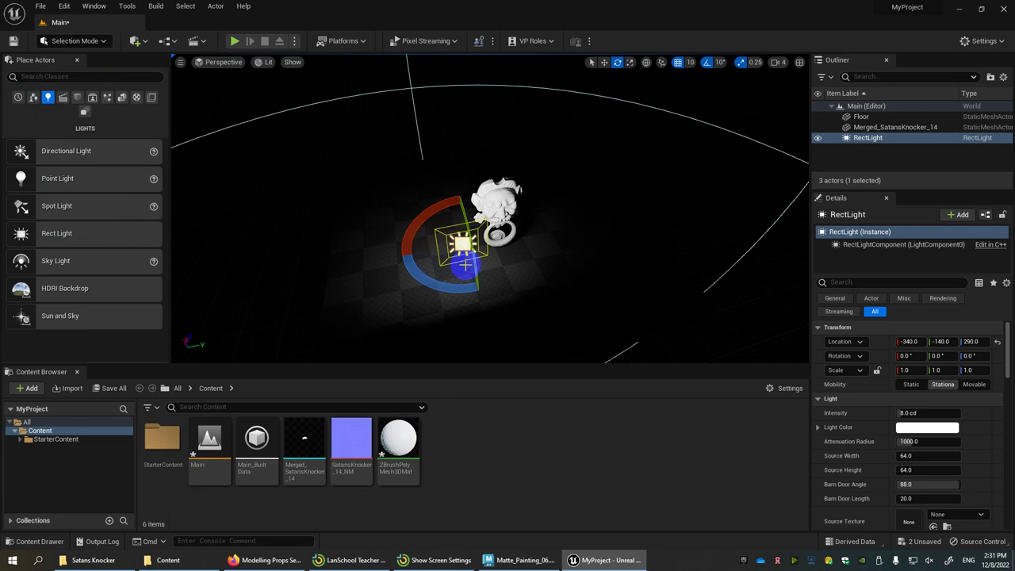
pyautogui.moveTo(446, 294); pyautogui.dragTo(338, 283)
pyautogui.keyDown('alt'); pyautogui.moveTo(513, 264); pyautogui.dragTo(585, 186); pyautogui.keyUp('alt')
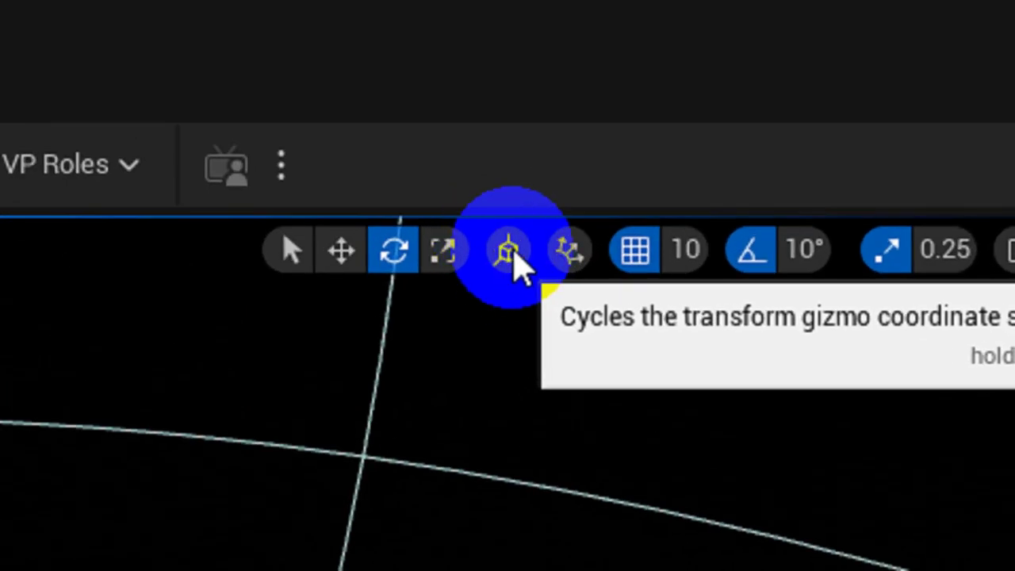
# - In local gizmo space, rotate the Rect Light to -20° on Y and move it to about X -309, Y -166
pyautogui.click(510, 254)
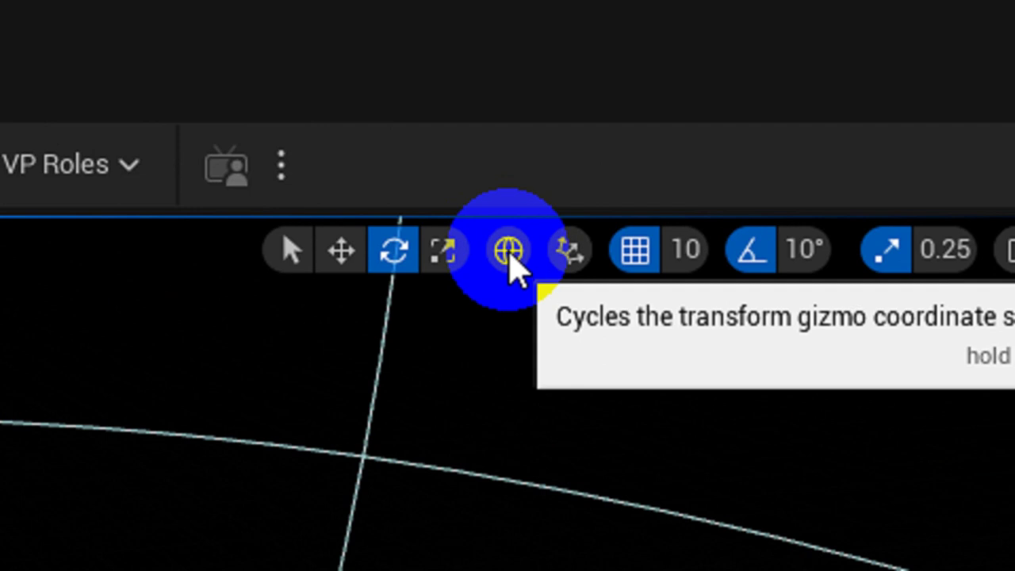
pyautogui.click(511, 259)
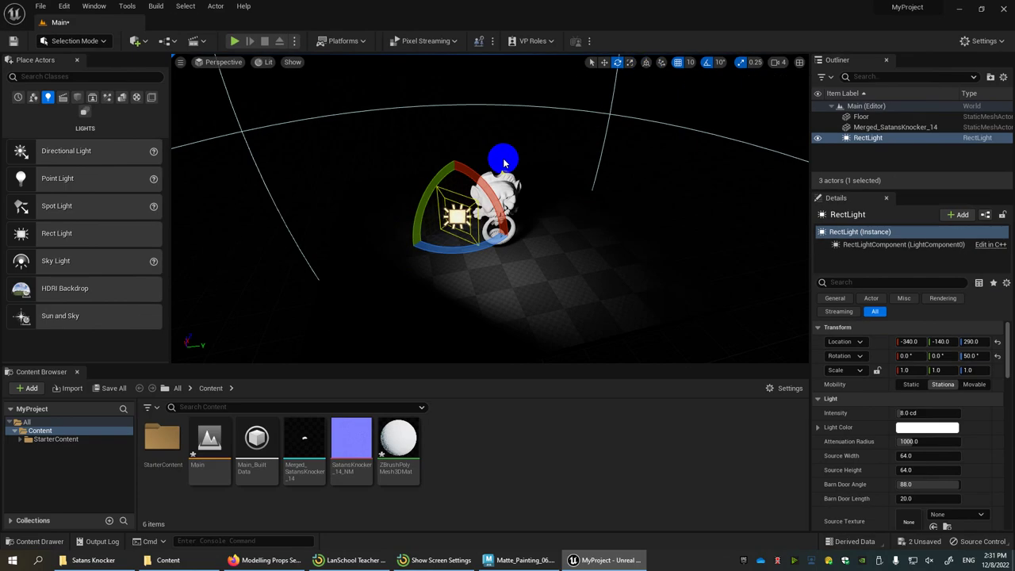
pyautogui.moveTo(391, 243); pyautogui.dragTo(367, 229)
pyautogui.moveTo(485, 145); pyautogui.dragTo(474, 237)
pyautogui.press('w')
# - Set the Rect Light's source width to about 133, source height to about 209 and intensity to about 115 cd
pyautogui.moveTo(921, 456); pyautogui.dragTo(965, 463)
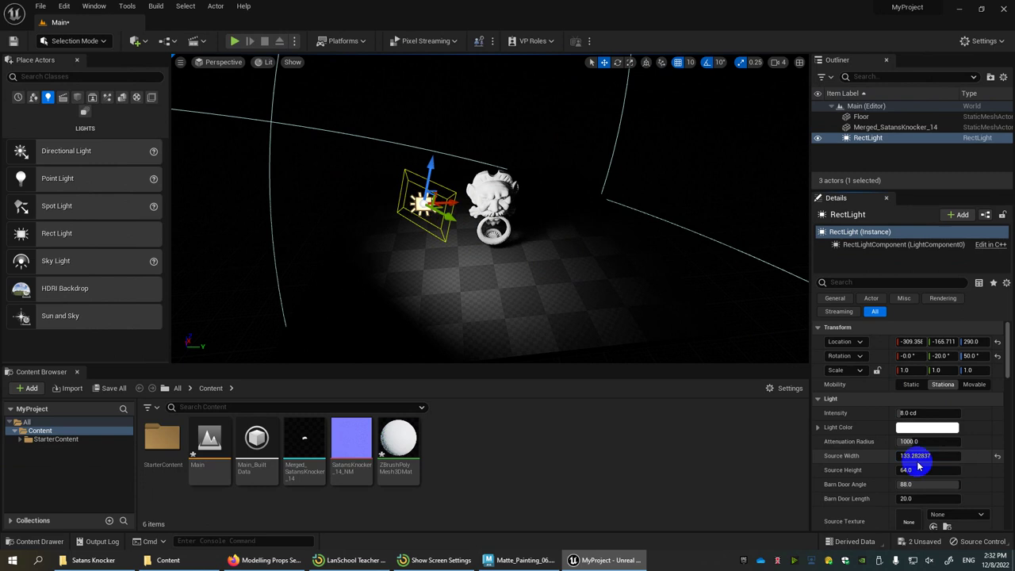
pyautogui.moveTo(925, 470); pyautogui.dragTo(986, 478)
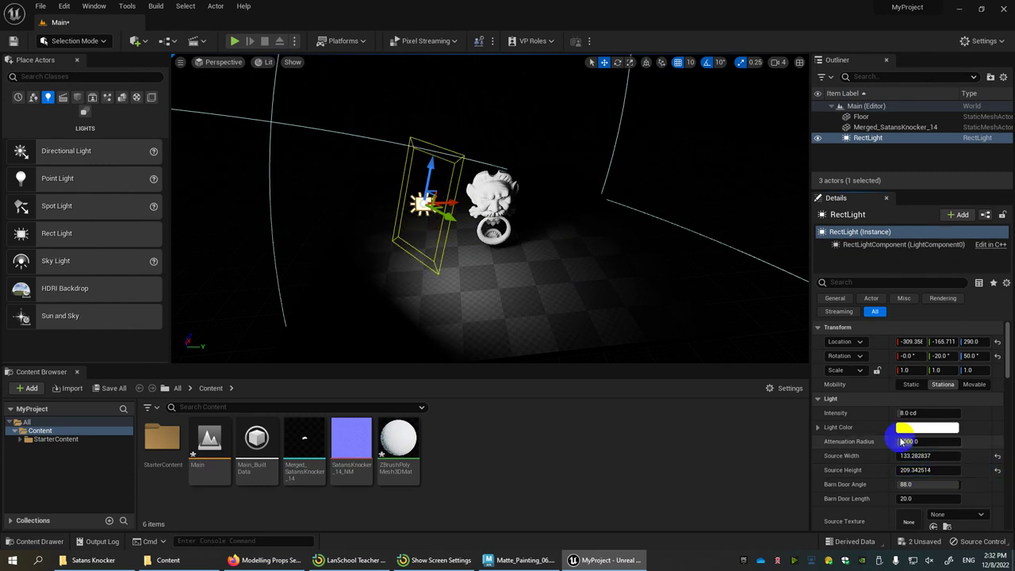
pyautogui.moveTo(907, 413); pyautogui.dragTo(950, 413)
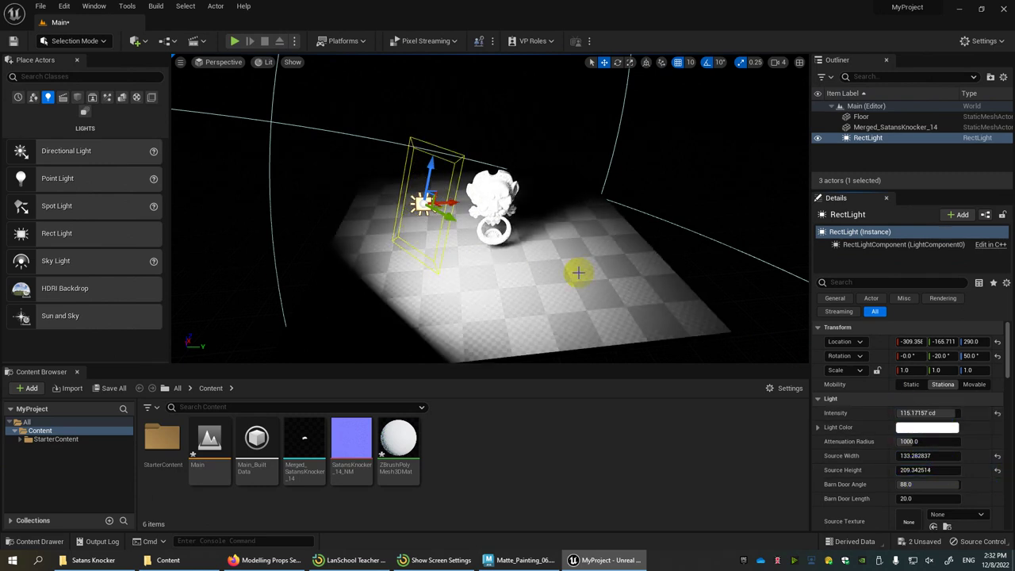
# - Adjust the Rect Light's source width to about 242 and source height to about 207, checking the shadow softness
pyautogui.keyDown('alt'); pyautogui.moveTo(564, 265); pyautogui.dragTo(468, 281); pyautogui.keyUp('alt')
pyautogui.keyDown('alt'); pyautogui.moveTo(601, 249); pyautogui.dragTo(547, 251); pyautogui.keyUp('alt')
pyautogui.scroll(4, 603, 250)
pyautogui.scroll(-4, 604, 252)
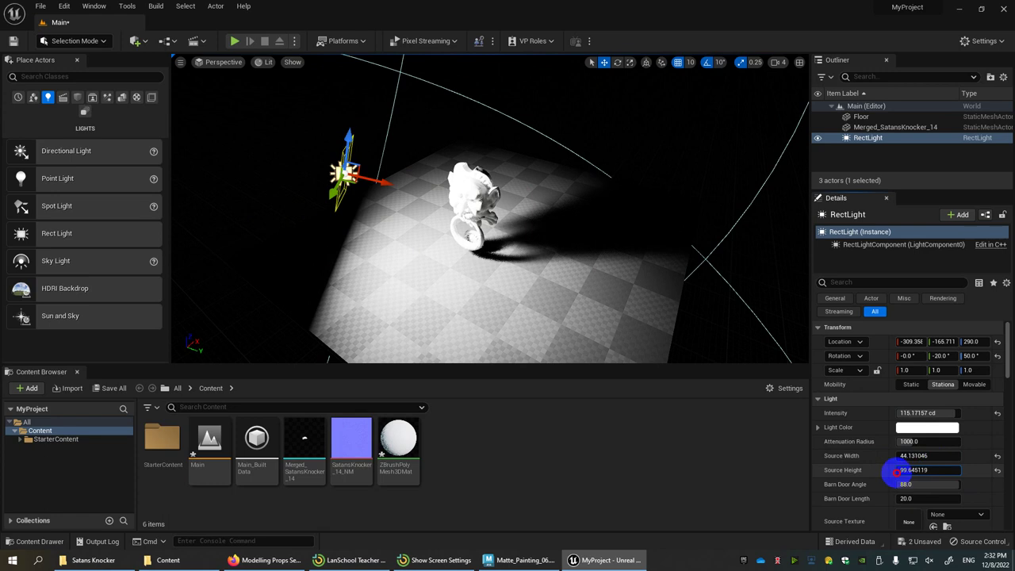
pyautogui.moveTo(896, 471); pyautogui.dragTo(1001, 450)
pyautogui.moveTo(926, 469); pyautogui.dragTo(959, 473)
pyautogui.scroll(5, 524, 251)
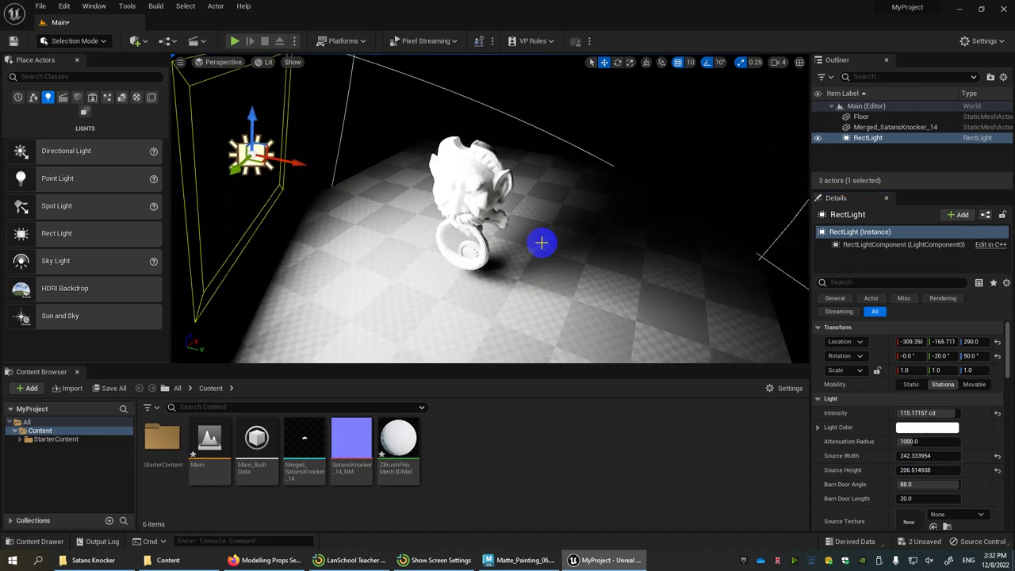
# - Assign the M_Frame material to the floor
pyautogui.keyDown('alt'); pyautogui.moveTo(546, 243); pyautogui.dragTo(589, 236); pyautogui.keyUp('alt')
pyautogui.moveTo(588, 237); pyautogui.dragTo(614, 230, button='right')
pyautogui.scroll(-2, 549, 244)
pyautogui.moveTo(546, 243); pyautogui.dragTo(569, 226, button='middle')
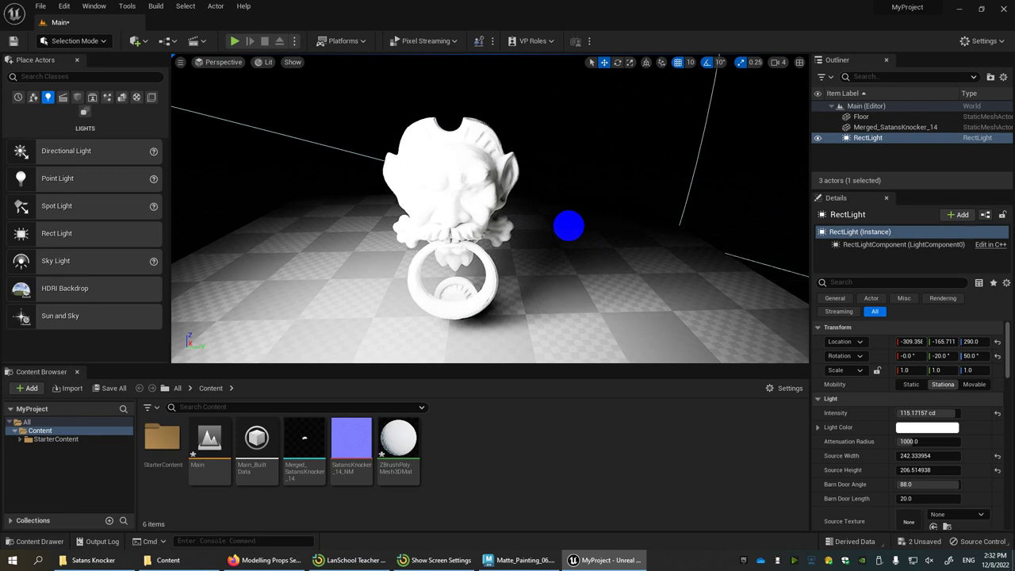
pyautogui.moveTo(531, 247)
pyautogui.mouseDown()
pyautogui.moveTo(487, 235)
pyautogui.moveTo(496, 262)
pyautogui.moveTo(541, 262)
pyautogui.mouseUp()
pyautogui.click(541, 262)
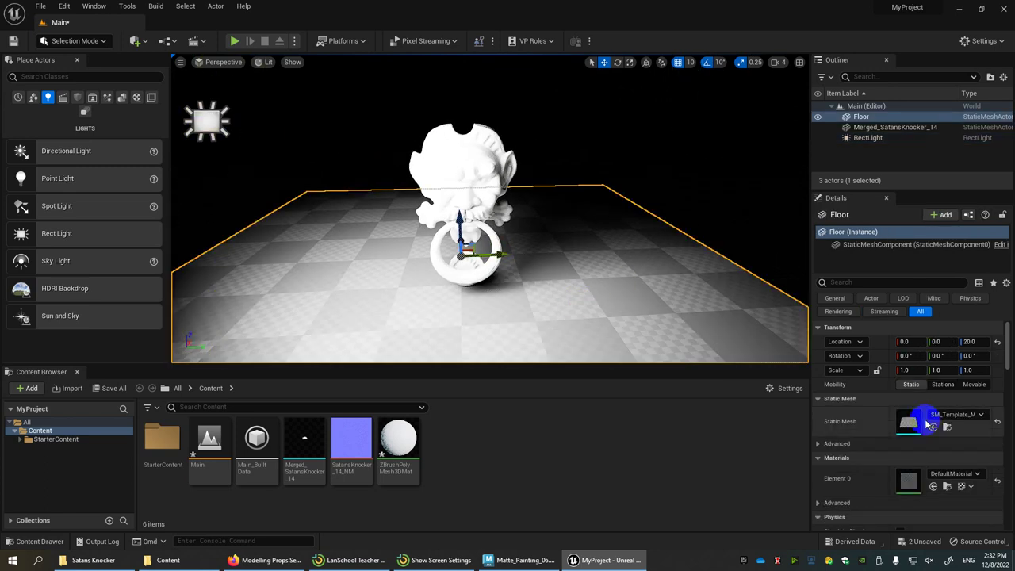
pyautogui.click(942, 474)
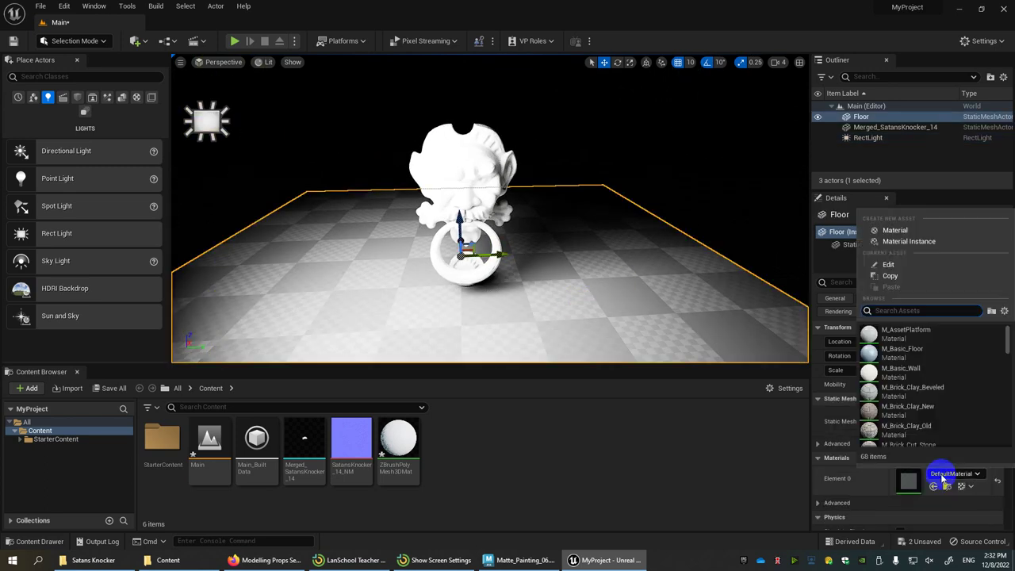
pyautogui.scroll(-3, 934, 386)
pyautogui.scroll(-4, 929, 386)
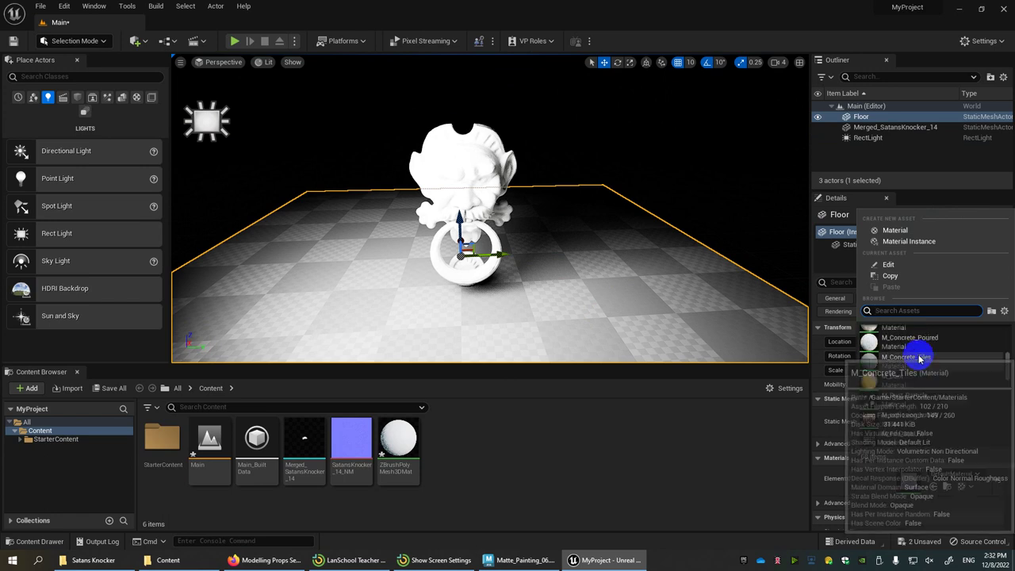
pyautogui.scroll(-3, 931, 393)
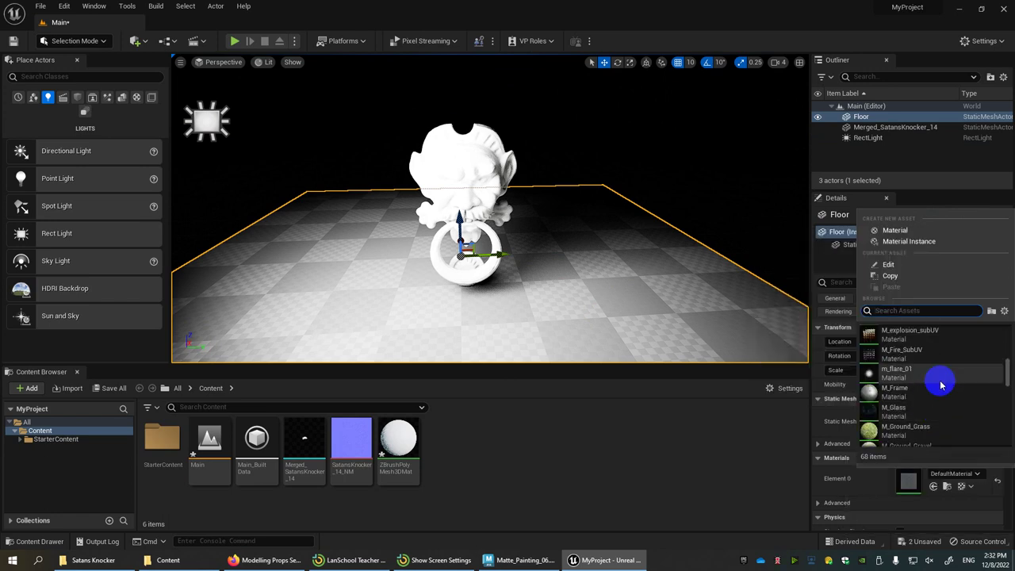
pyautogui.click(916, 394)
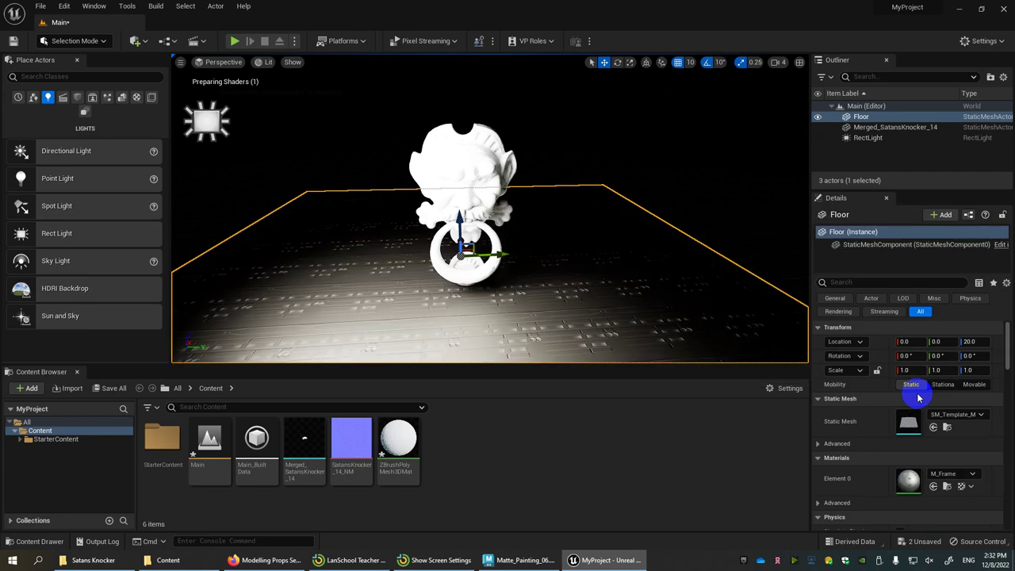
# - Replace the floor's material with M_Metal_Chrome
pyautogui.click(947, 474)
pyautogui.click(928, 396)
pyautogui.scroll(-3, 937, 441)
pyautogui.scroll(1, 936, 442)
pyautogui.click(948, 389)
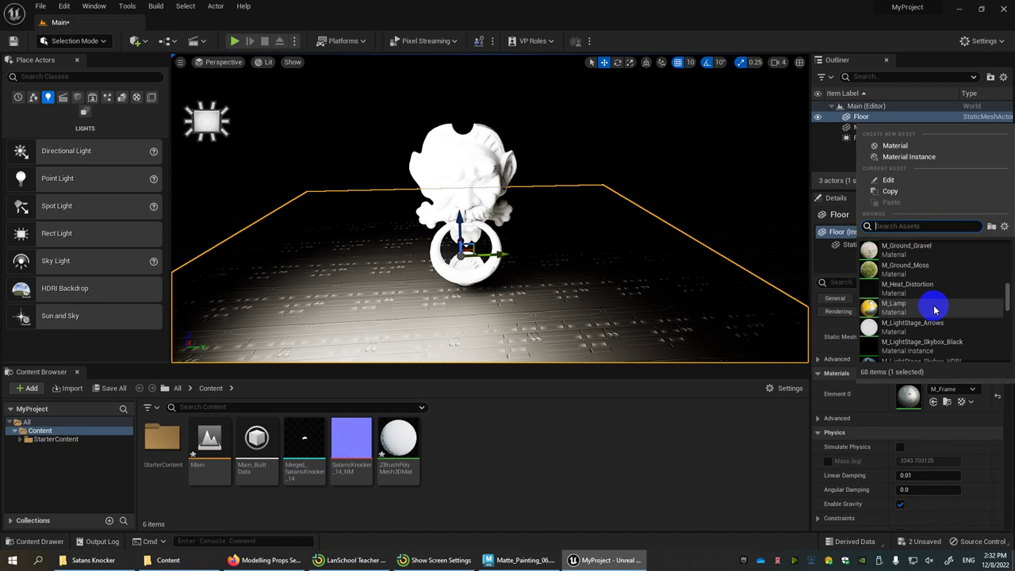
pyautogui.scroll(-2, 924, 313)
pyautogui.click(916, 335)
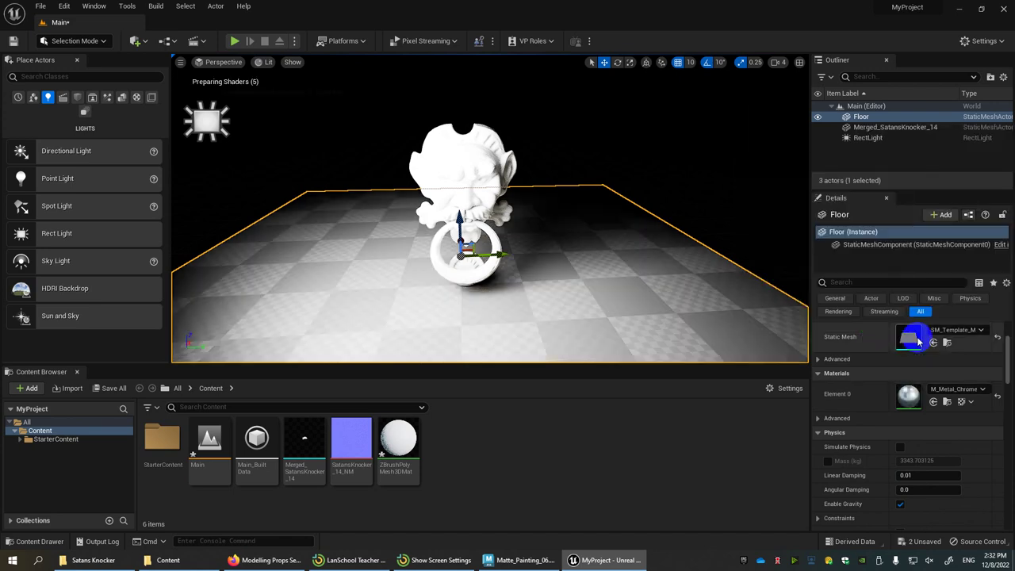
# - Lower the Rect Light's intensity to about 12.7 cd
pyautogui.keyDown('alt'); pyautogui.moveTo(530, 285); pyautogui.dragTo(524, 288); pyautogui.keyUp('alt')
pyautogui.moveTo(524, 289)
pyautogui.mouseDown(button='right')
pyautogui.moveTo(545, 283)
pyautogui.moveTo(531, 285)
pyautogui.mouseUp(button='right')
pyautogui.click(448, 143)
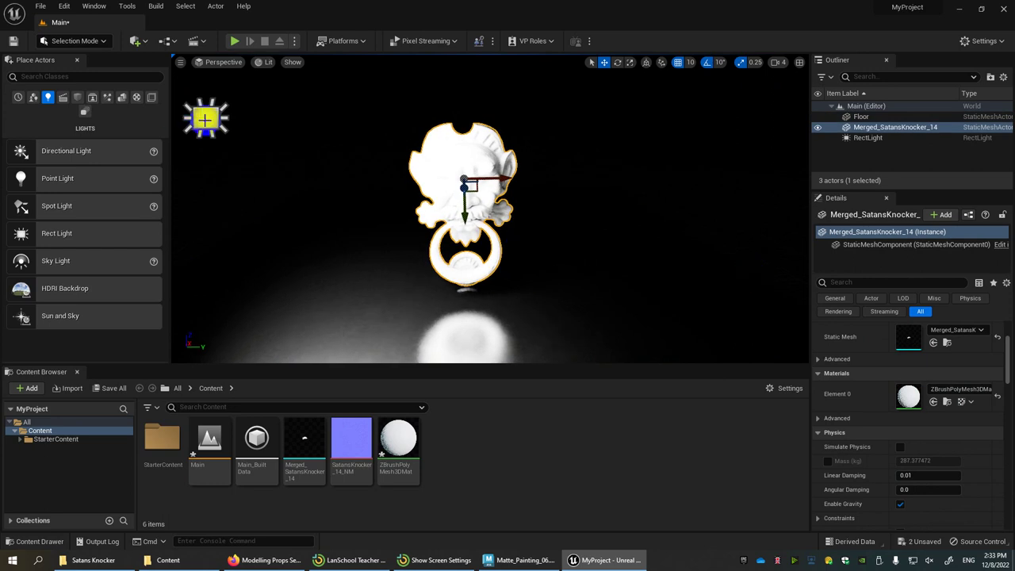
pyautogui.click(208, 119)
pyautogui.scroll(2, 920, 352)
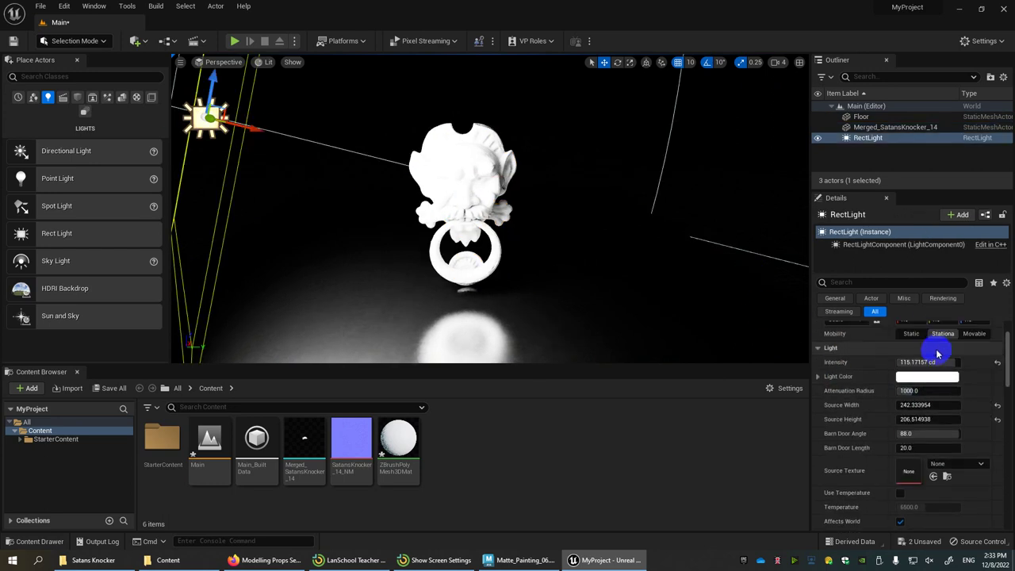
pyautogui.moveTo(938, 360); pyautogui.dragTo(904, 362)
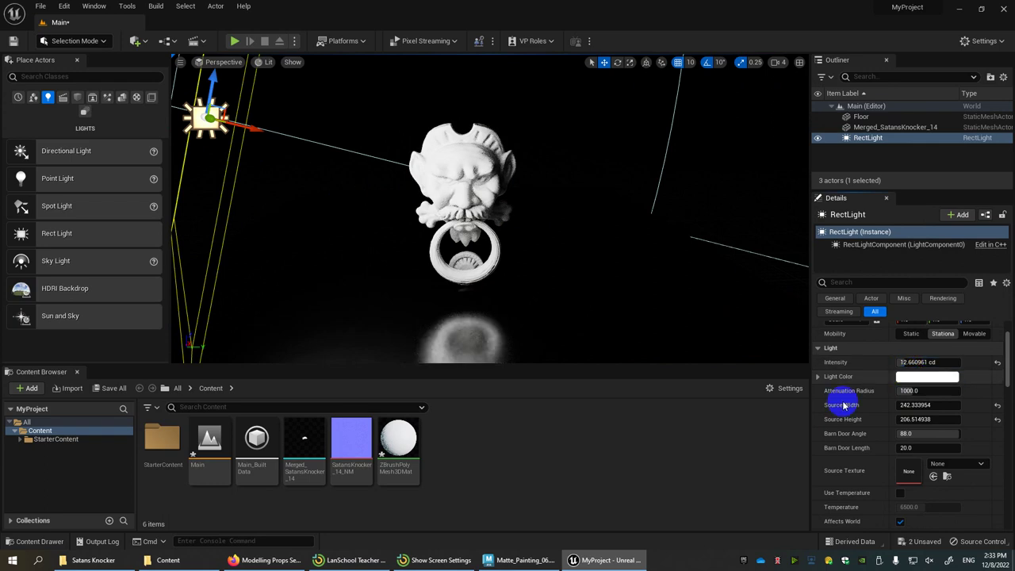
# - Select the knocker and force delete its ZBrushPolyMesh3DMat material asset from the project
pyautogui.scroll(5, 598, 279)
pyautogui.click(428, 169)
pyautogui.scroll(-5, 464, 181)
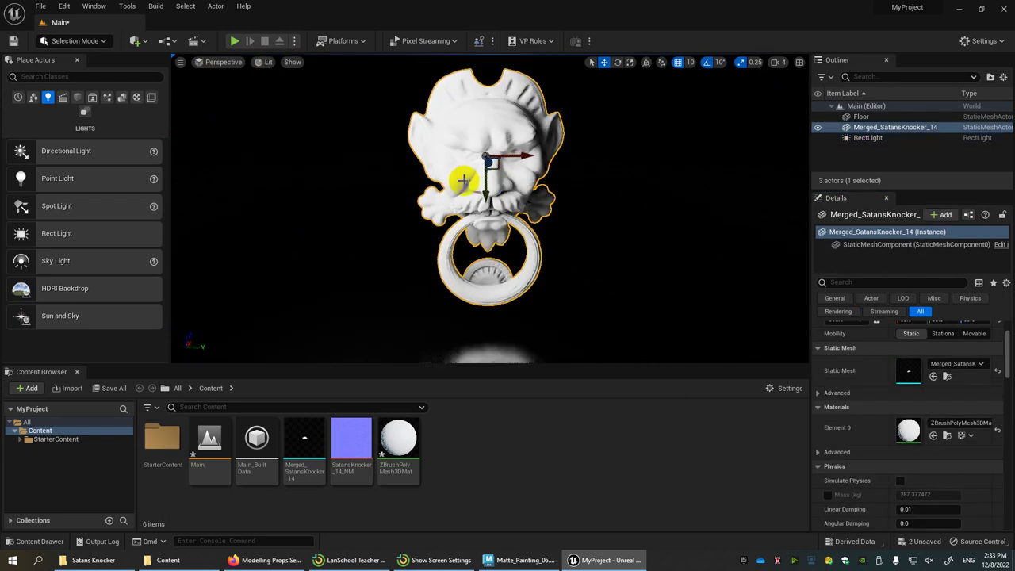
pyautogui.click(401, 440)
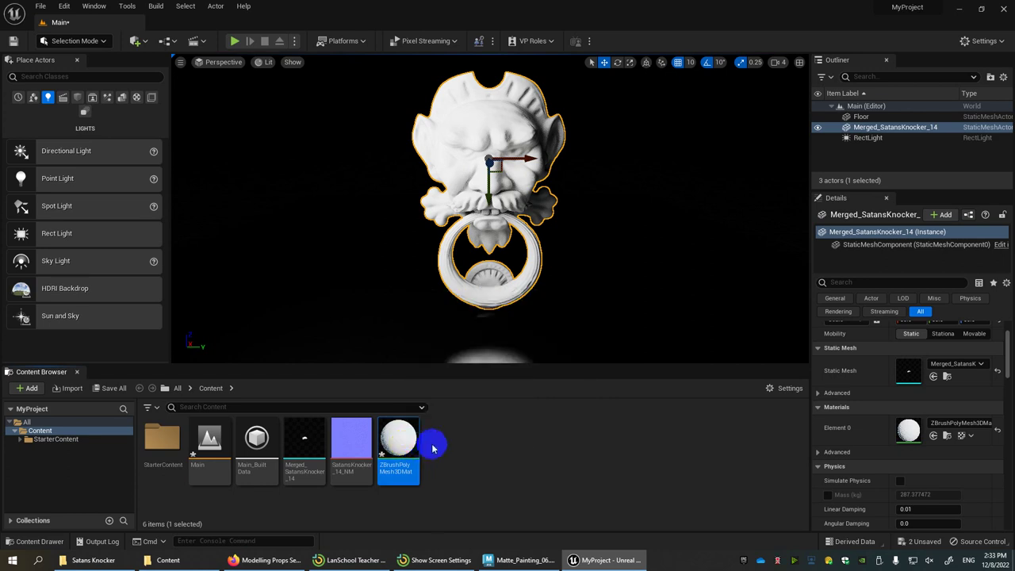
pyautogui.press('Delete')
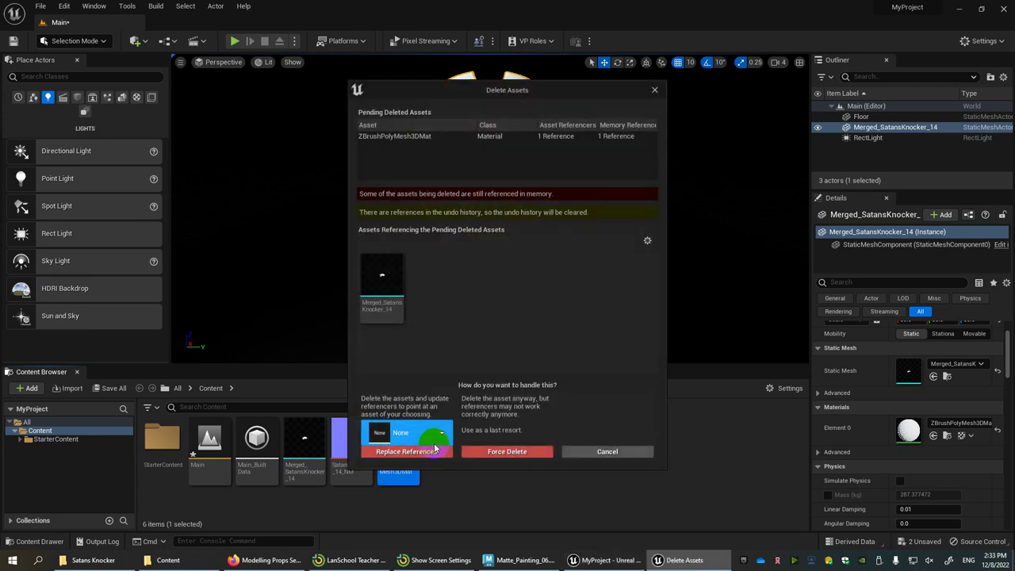
pyautogui.click(520, 453)
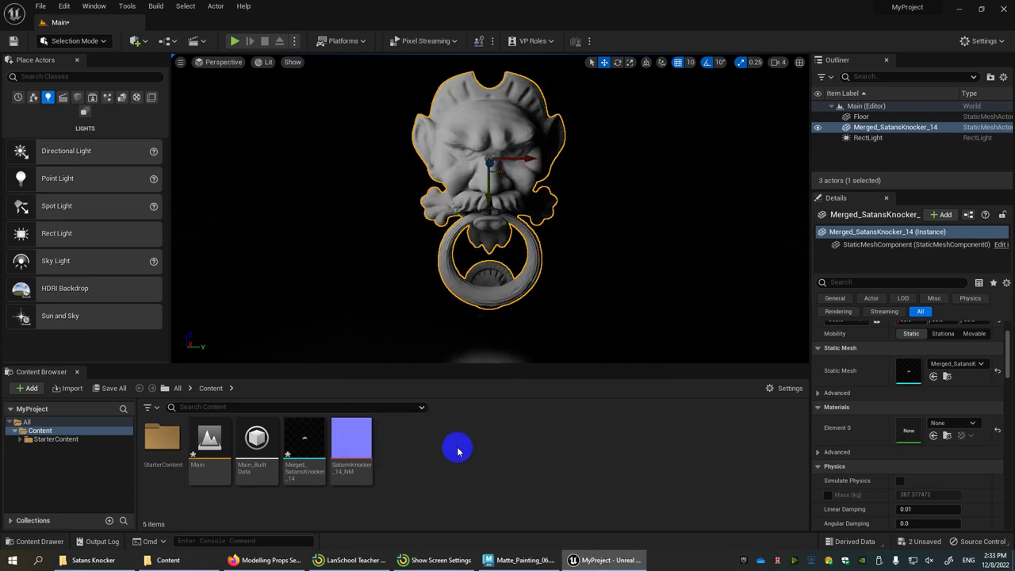
# - Create a material named NewMaterial in the Content folder and assign it to the knocker
pyautogui.rightClick(449, 440)
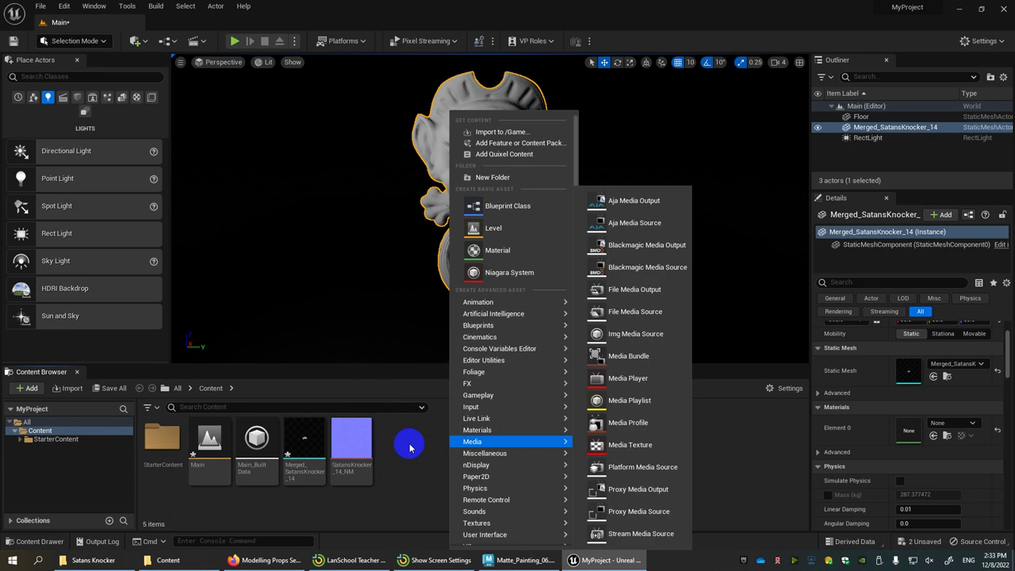
pyautogui.click(404, 445)
pyautogui.rightClick(436, 457)
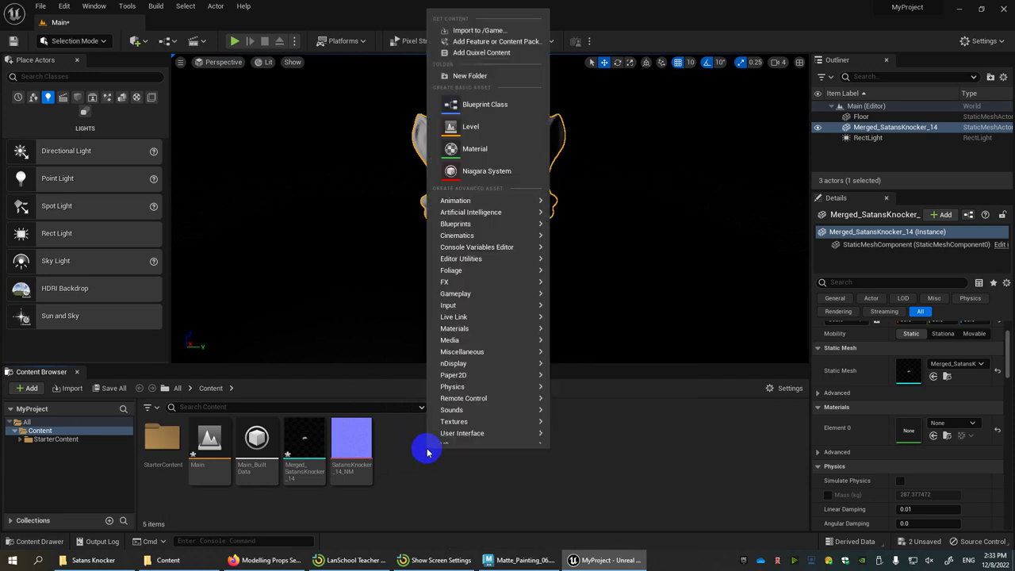
pyautogui.moveTo(483, 362)
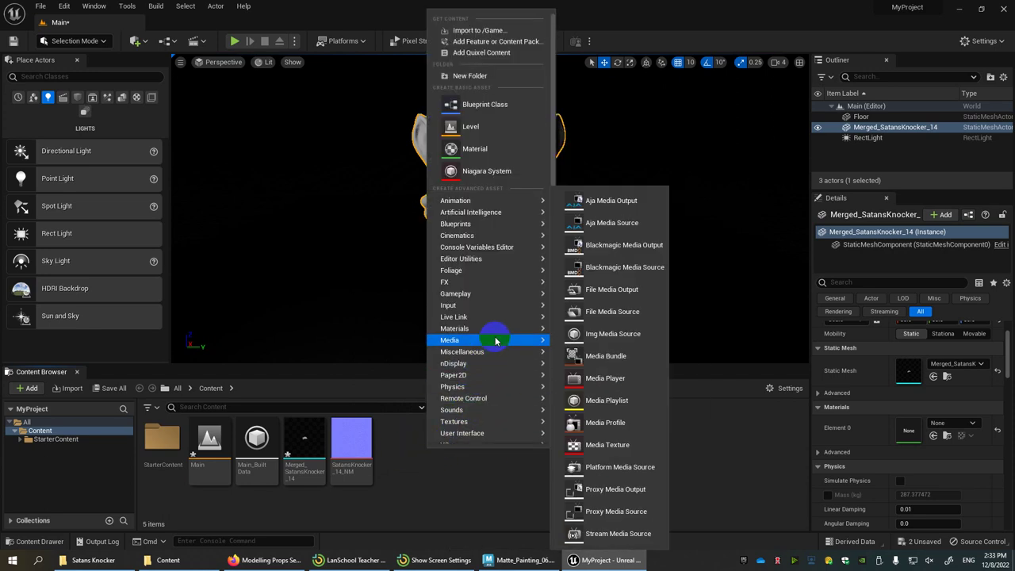
pyautogui.moveTo(508, 328)
pyautogui.click(600, 339)
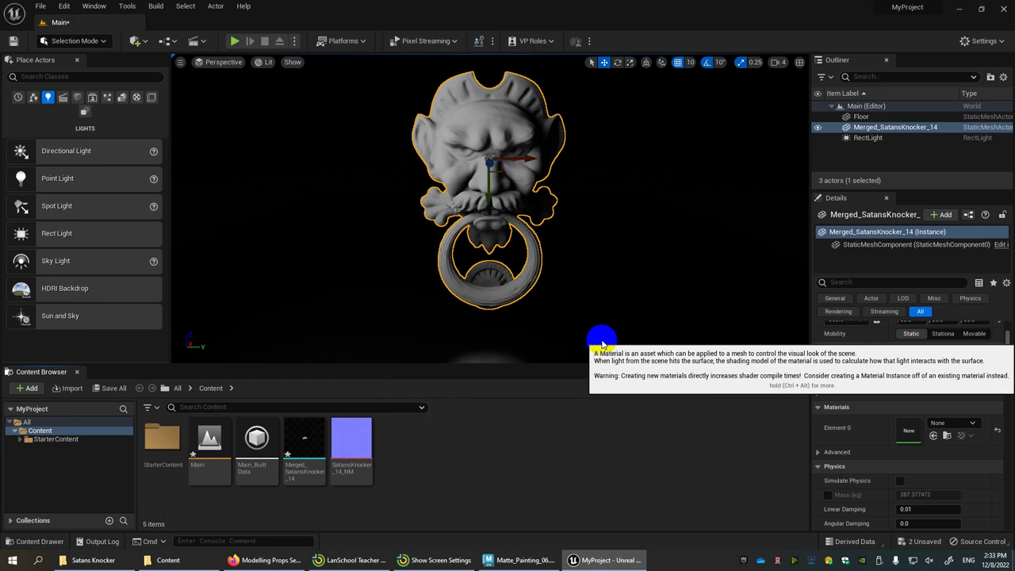
pyautogui.press('Return')
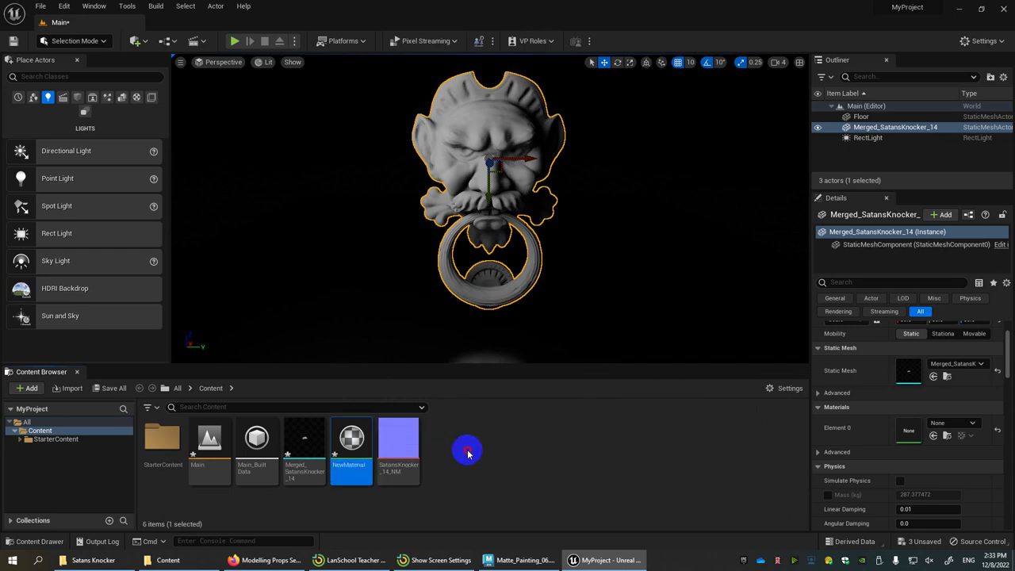
pyautogui.moveTo(341, 432); pyautogui.dragTo(470, 168)
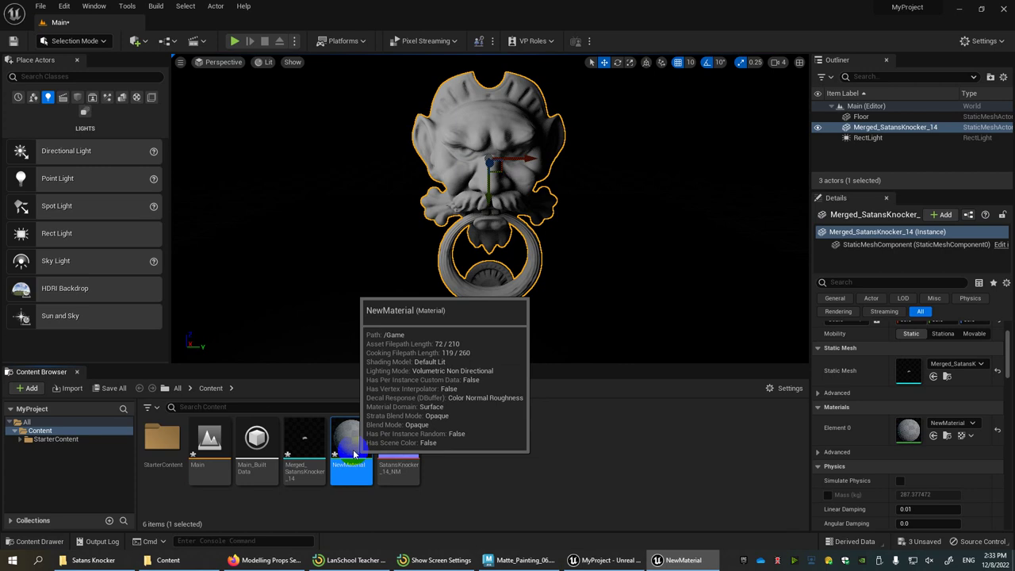
# - Open NewMaterial and add a Constant3Vector node connected to Base Color, placed clear of the material node
pyautogui.doubleClick(352, 450)
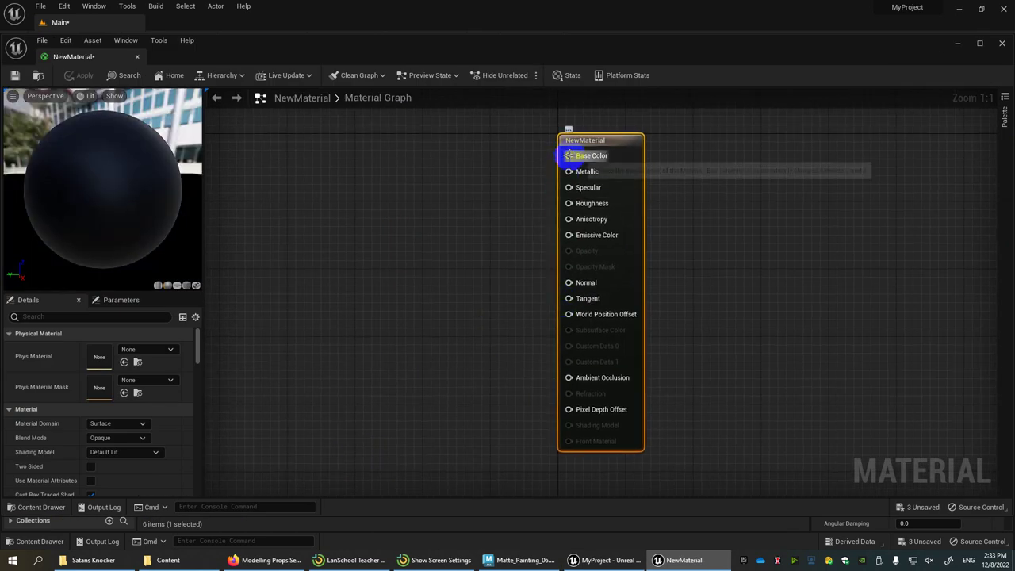
pyautogui.moveTo(568, 156); pyautogui.dragTo(460, 186)
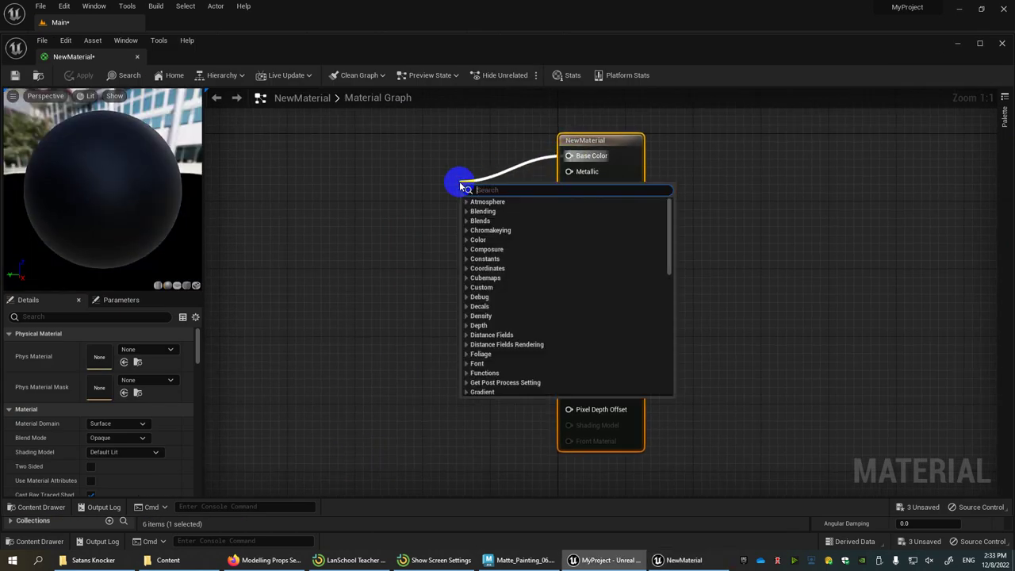
pyautogui.write('consta')
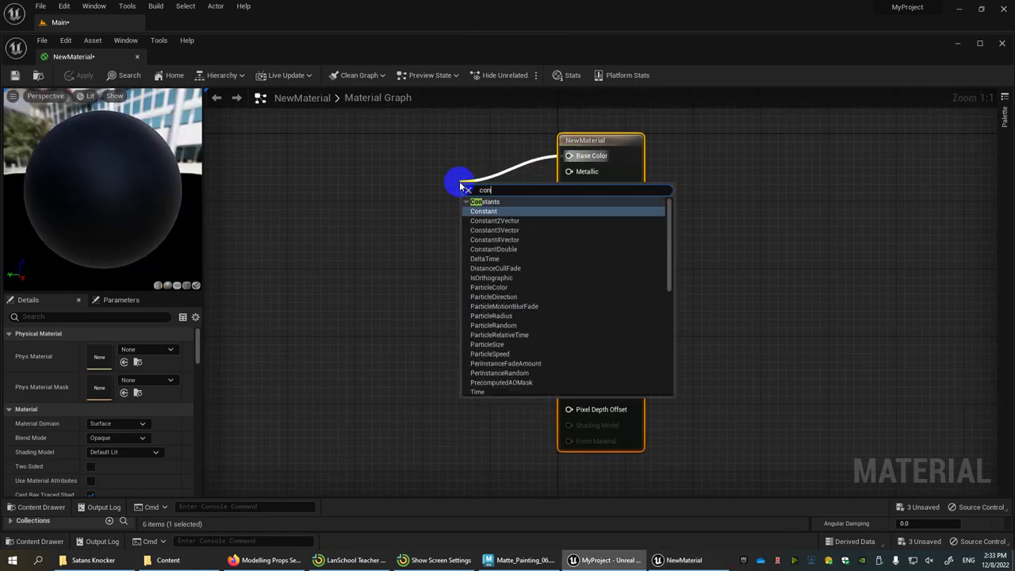
pyautogui.click(487, 230)
pyautogui.moveTo(489, 181); pyautogui.dragTo(414, 176)
pyautogui.moveTo(562, 157); pyautogui.dragTo(468, 148)
pyautogui.write('consta')
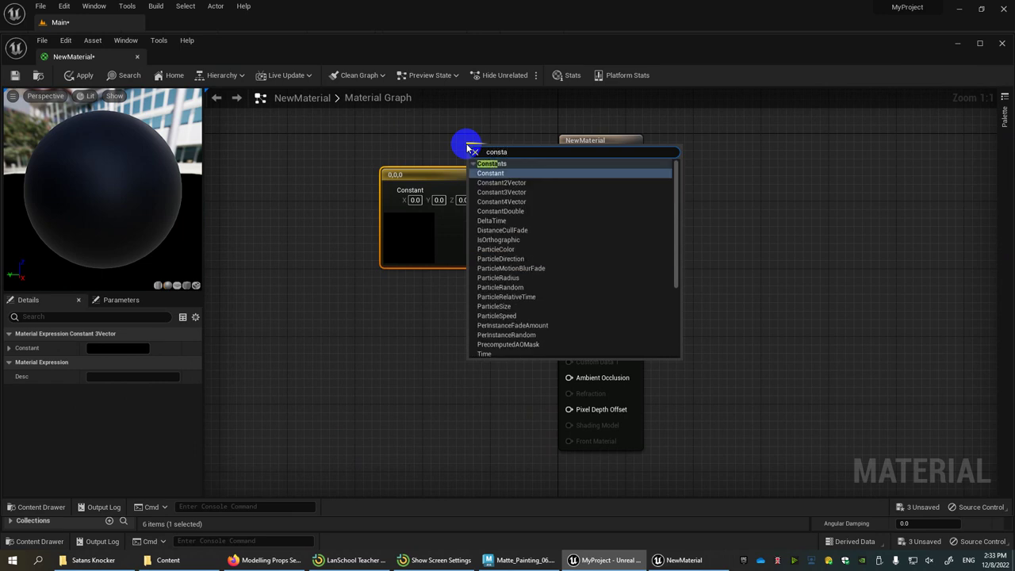
pyautogui.press('Escape')
pyautogui.click(368, 145)
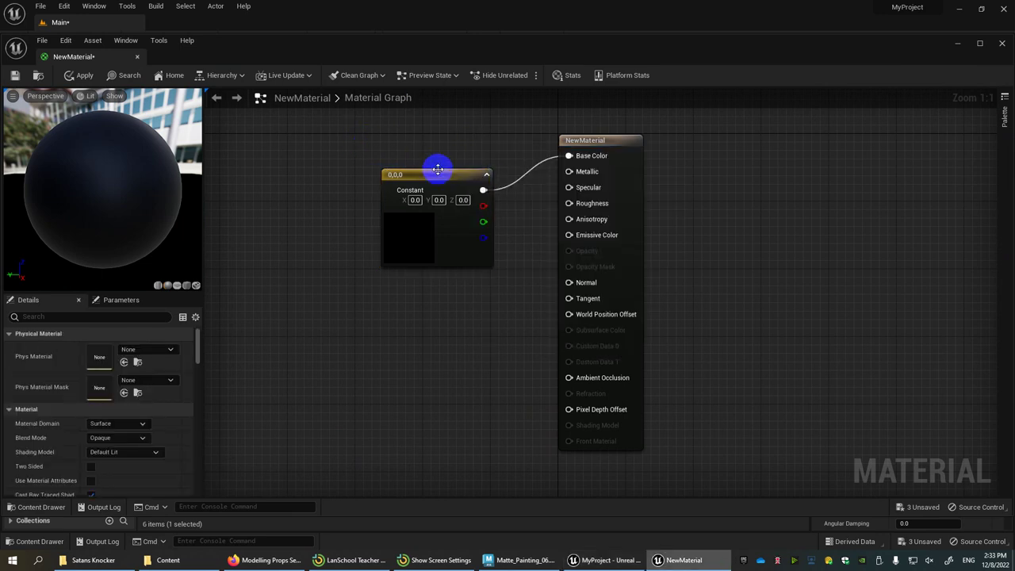
# - Set the Constant3Vector colour to a neutral grey of 0.328125 in red, green and blue
pyautogui.click(434, 175)
pyautogui.doubleClick(414, 238)
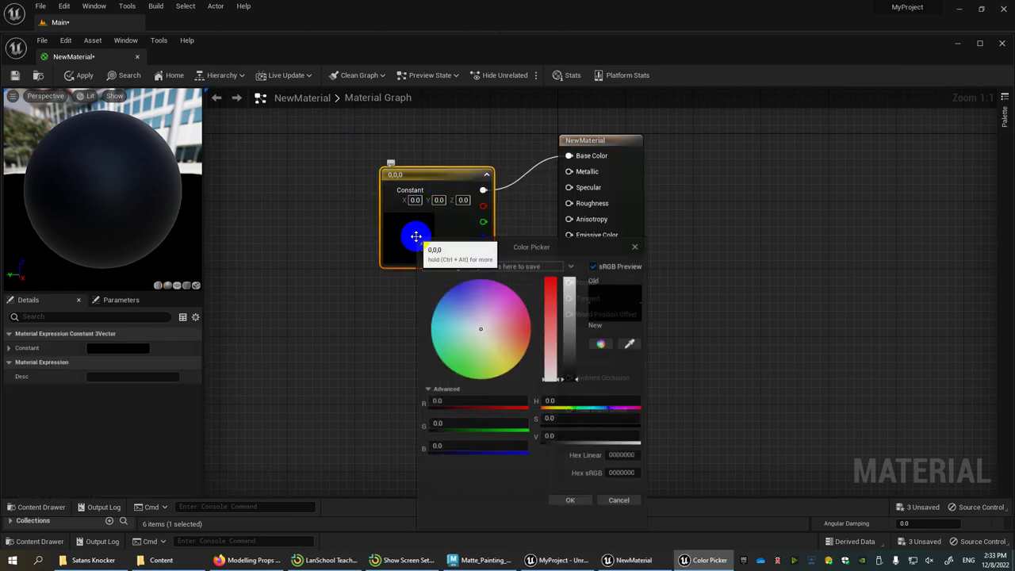
pyautogui.click(486, 321)
pyautogui.moveTo(487, 320); pyautogui.dragTo(459, 326)
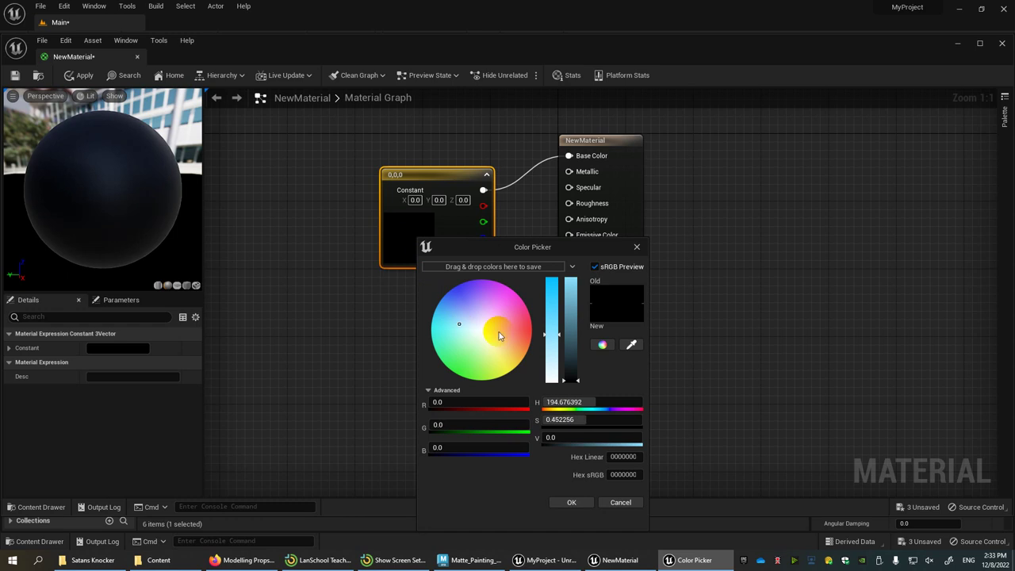
pyautogui.moveTo(574, 331); pyautogui.dragTo(550, 383)
pyautogui.moveTo(577, 339); pyautogui.dragTo(578, 347)
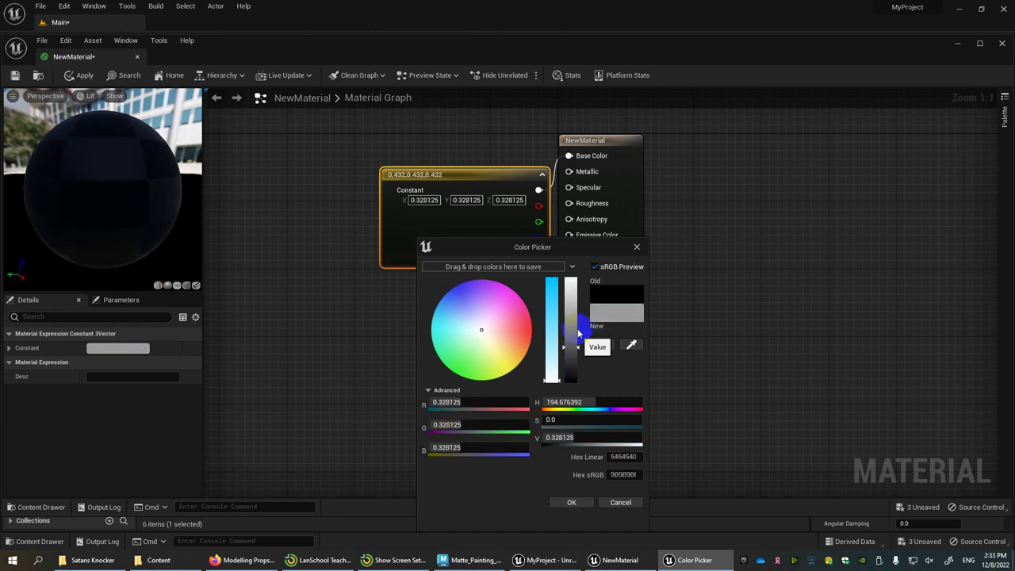
pyautogui.click(573, 503)
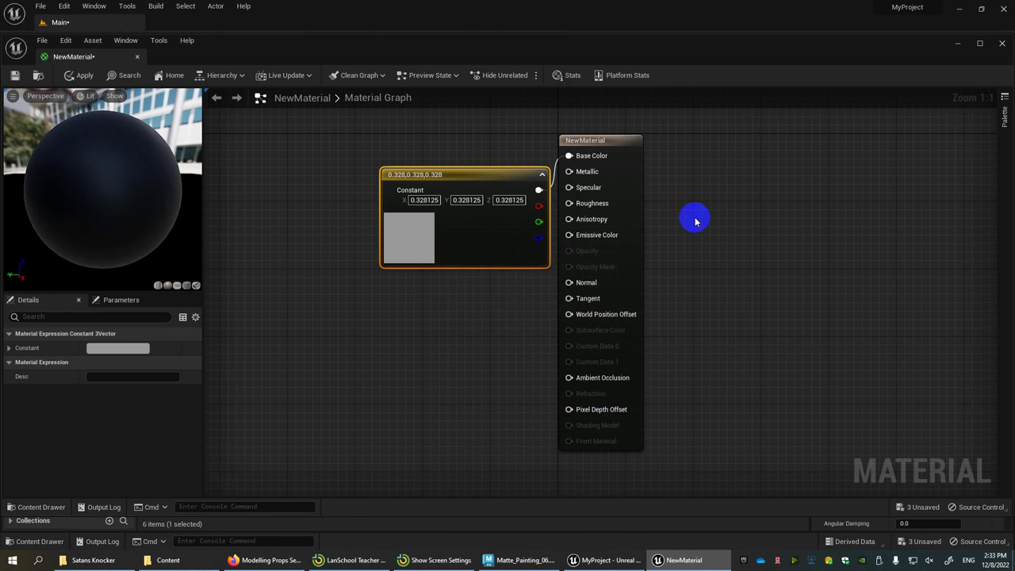
# - Bring the SatansKnocker_14_NM texture into the material graph and connect its RGB output to Normal
pyautogui.moveTo(817, 57); pyautogui.dragTo(656, 24)
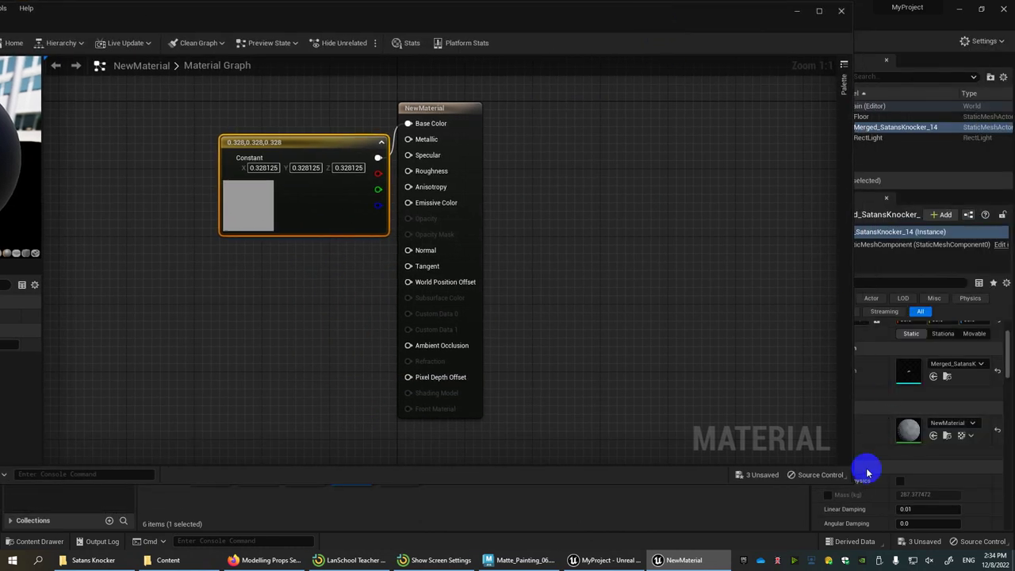
pyautogui.moveTo(849, 479); pyautogui.dragTo(650, 363)
pyautogui.click(391, 420)
pyautogui.moveTo(396, 431); pyautogui.dragTo(101, 266)
pyautogui.scroll(-3, 208, 286)
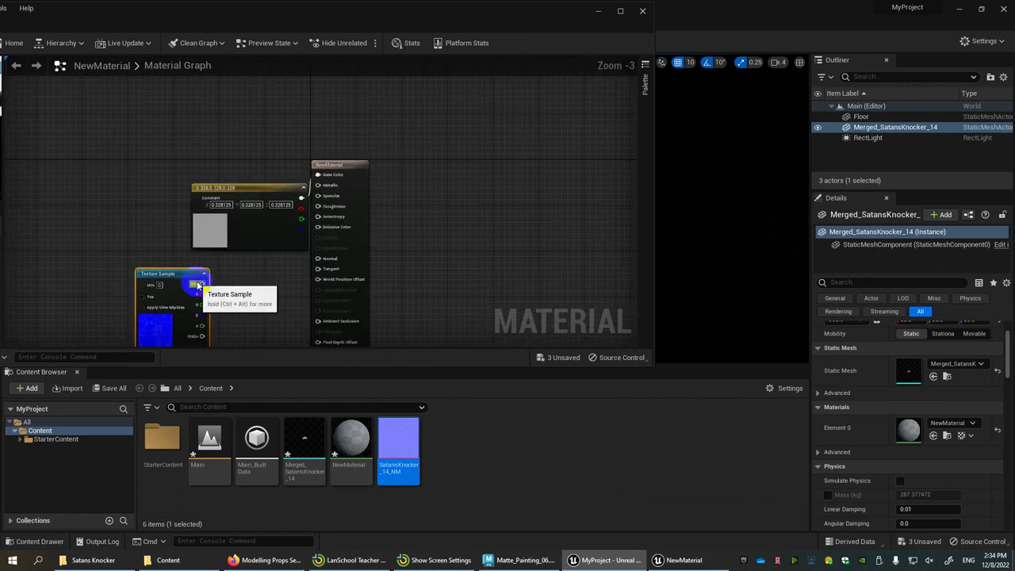
pyautogui.moveTo(204, 283); pyautogui.dragTo(308, 264)
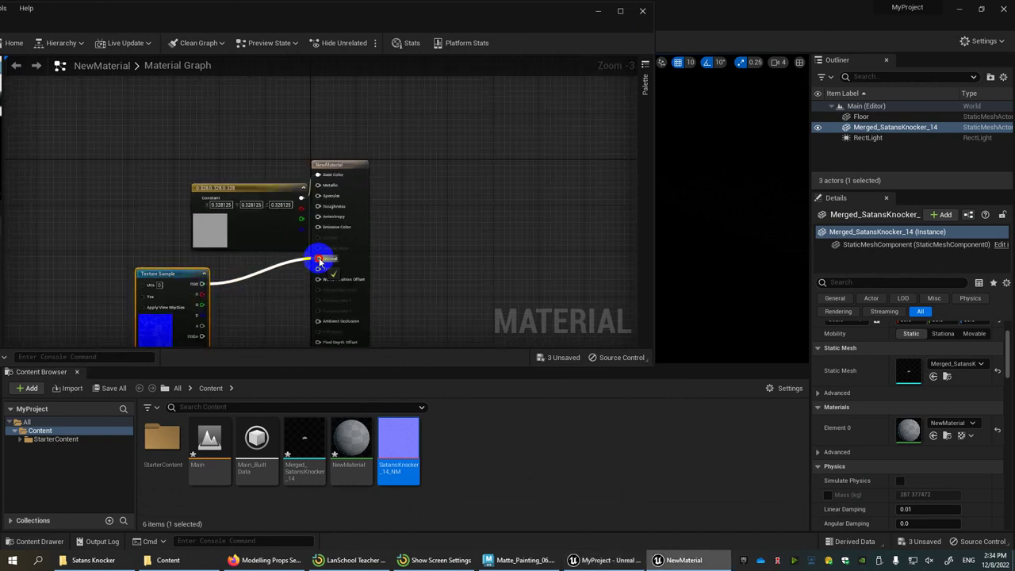
# - Move the grey constant node away from the material node, then close the material editor and apply the changes
pyautogui.moveTo(361, 14); pyautogui.dragTo(656, 43)
pyautogui.moveTo(547, 218); pyautogui.dragTo(460, 200)
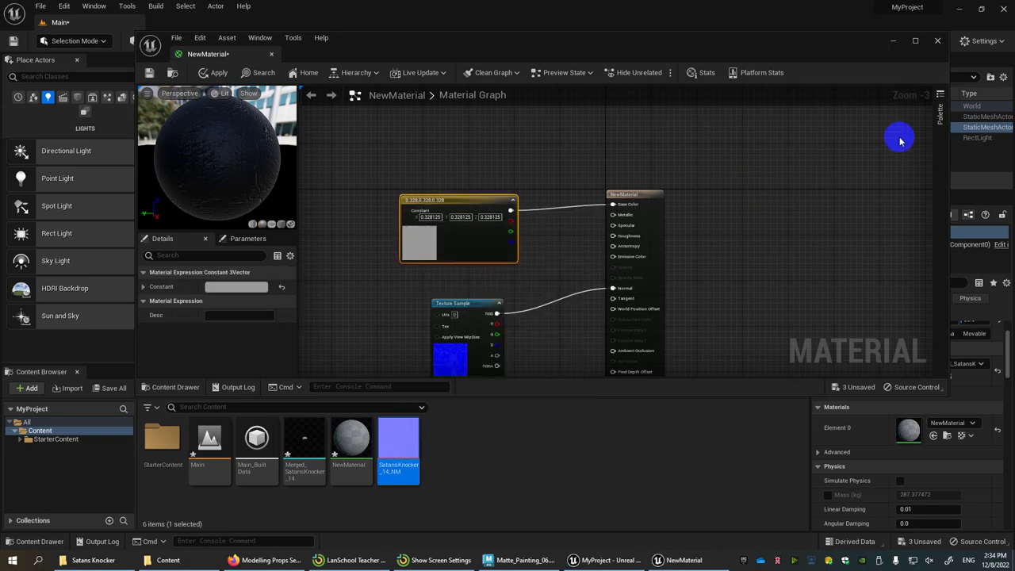
pyautogui.click(938, 41)
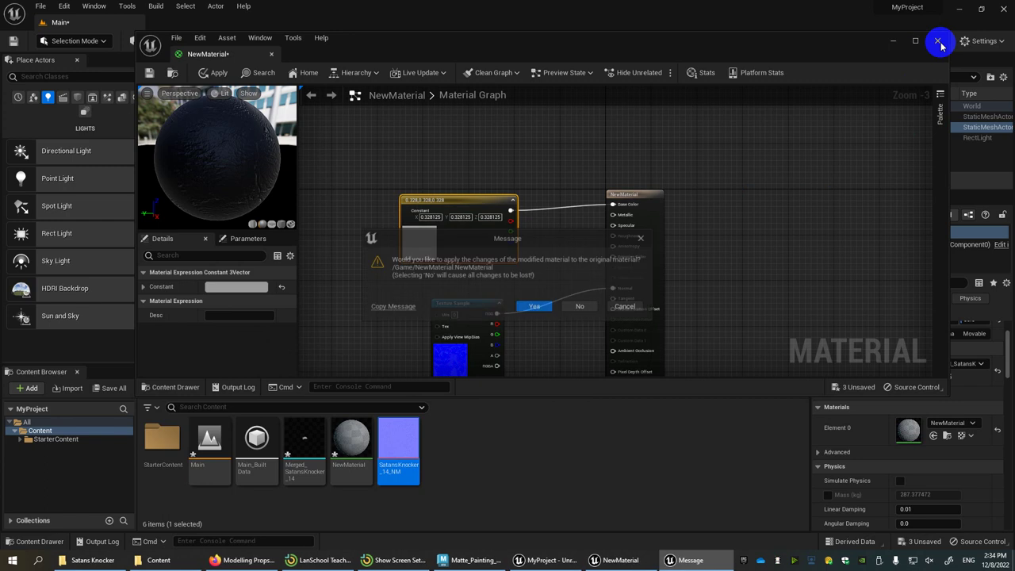
pyautogui.click(537, 312)
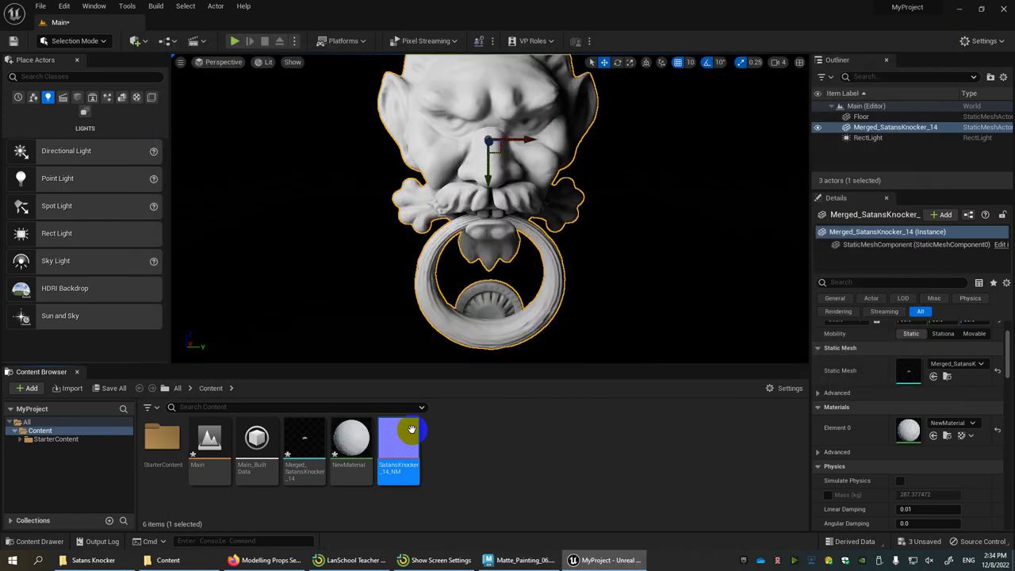
# - Reapply NewMaterial to the knocker and inspect its surface detail up close and from several angles
pyautogui.moveTo(346, 432); pyautogui.dragTo(481, 127)
pyautogui.keyDown('alt'); pyautogui.moveTo(490, 134); pyautogui.dragTo(491, 134, button='right'); pyautogui.keyUp('alt')
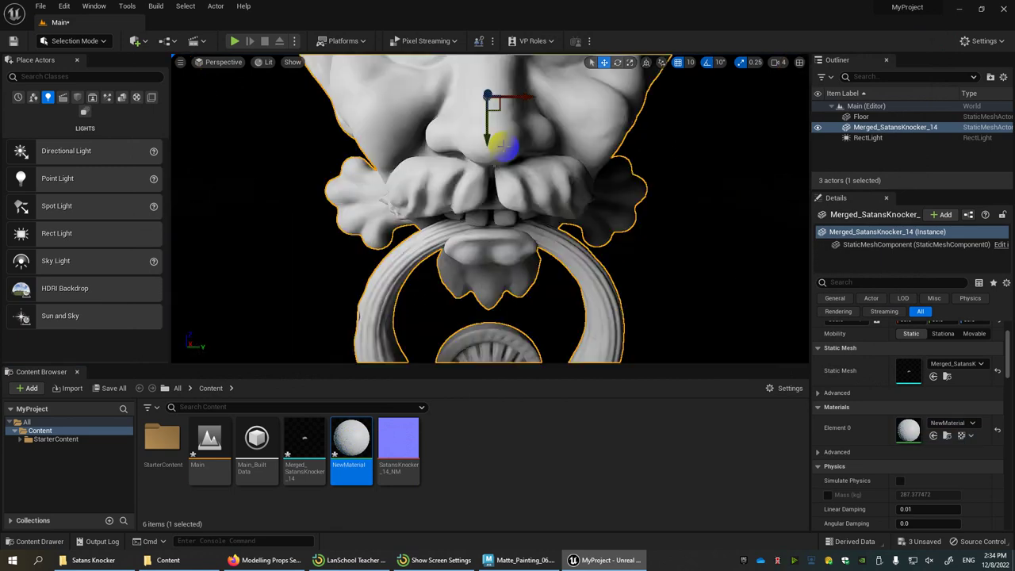
pyautogui.keyDown('alt'); pyautogui.moveTo(513, 152); pyautogui.dragTo(555, 164); pyautogui.keyUp('alt')
pyautogui.keyDown('alt'); pyautogui.moveTo(555, 163); pyautogui.dragTo(485, 129, button='right'); pyautogui.keyUp('alt')
pyautogui.keyDown('alt'); pyautogui.moveTo(485, 129); pyautogui.dragTo(525, 164); pyautogui.keyUp('alt')
pyautogui.keyDown('alt'); pyautogui.moveTo(526, 163); pyautogui.dragTo(533, 189, button='right'); pyautogui.keyUp('alt')
pyautogui.moveTo(514, 122); pyautogui.dragTo(510, 181, button='right')
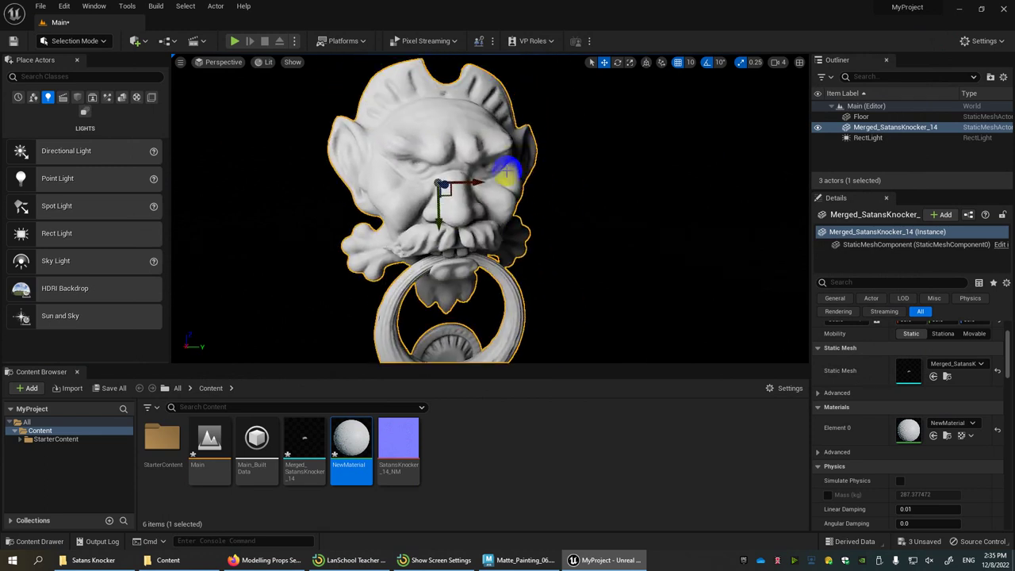
# - Check the Texture Sample node in NewMaterial, close the editor, and select the SatansKnocker_14_NM texture asset
pyautogui.doubleClick(352, 439)
pyautogui.click(406, 259)
pyautogui.click(428, 238)
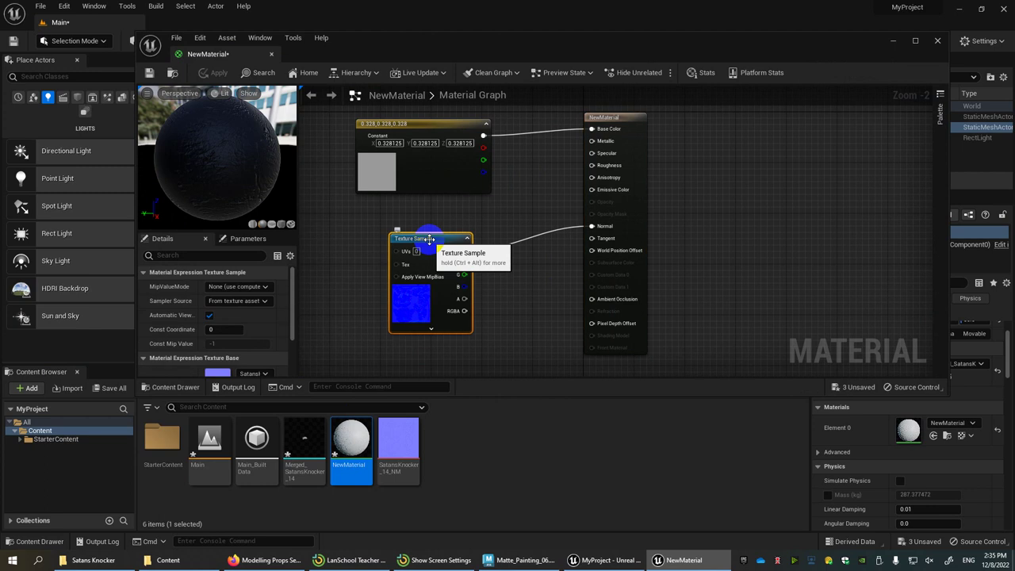
pyautogui.click(938, 40)
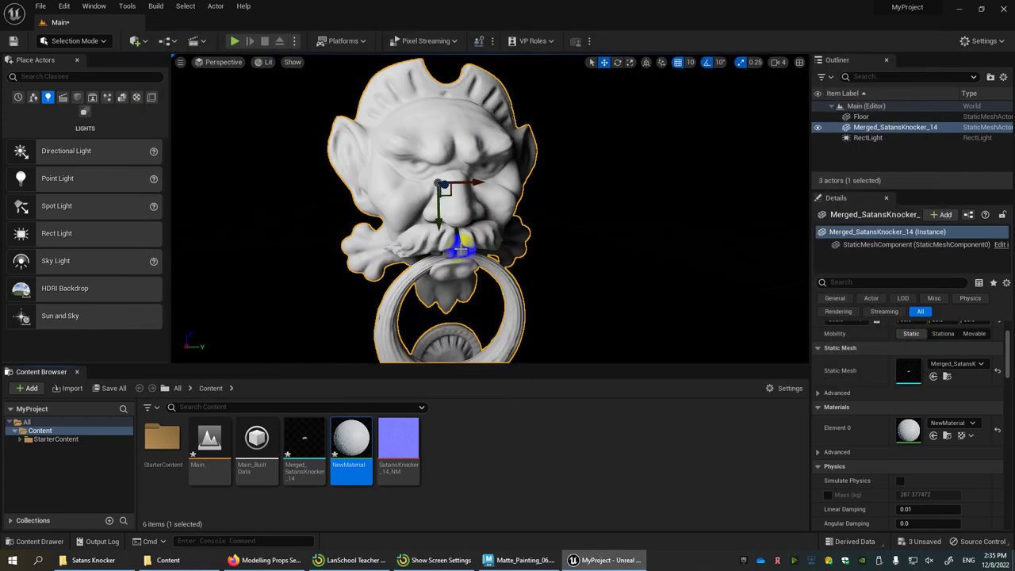
pyautogui.click(398, 441)
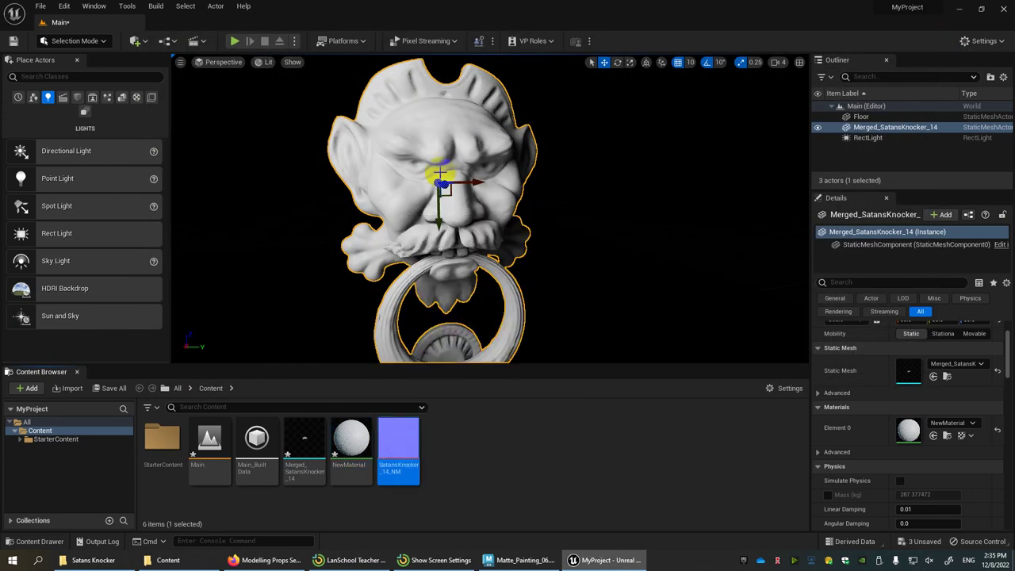
pyautogui.keyDown('alt'); pyautogui.moveTo(447, 171); pyautogui.dragTo(427, 205); pyautogui.keyUp('alt')
pyautogui.hotkey('ctrl', 'z')
pyautogui.hotkey('ctrl', 'z')
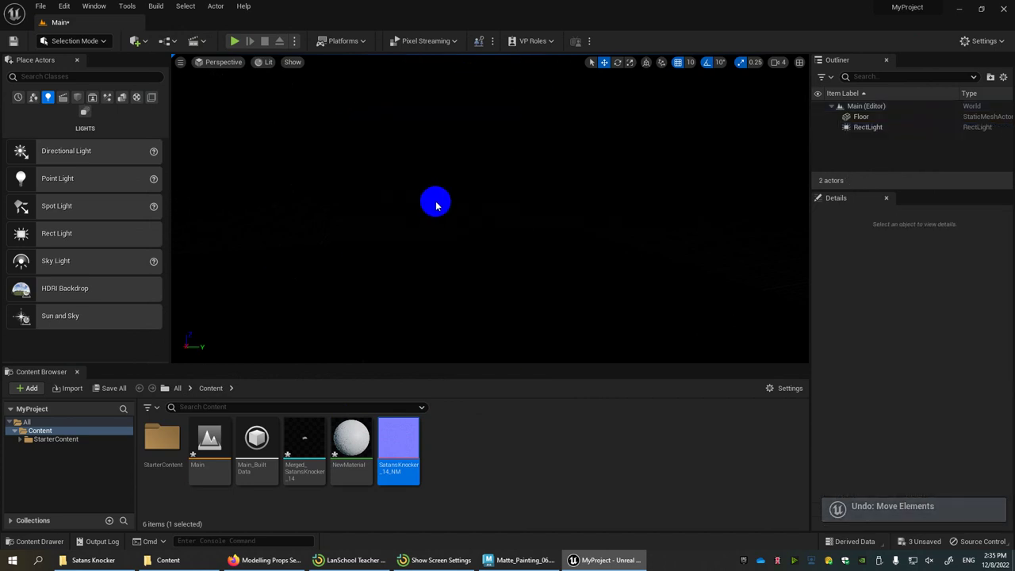
pyautogui.hotkey('ctrl', 'z')
# - Switch the scene view to the cinematic viewport and examine the knocker and its floor reflection
pyautogui.keyDown('alt'); pyautogui.moveTo(550, 229); pyautogui.dragTo(476, 227); pyautogui.keyUp('alt')
pyautogui.scroll(1, 545, 232)
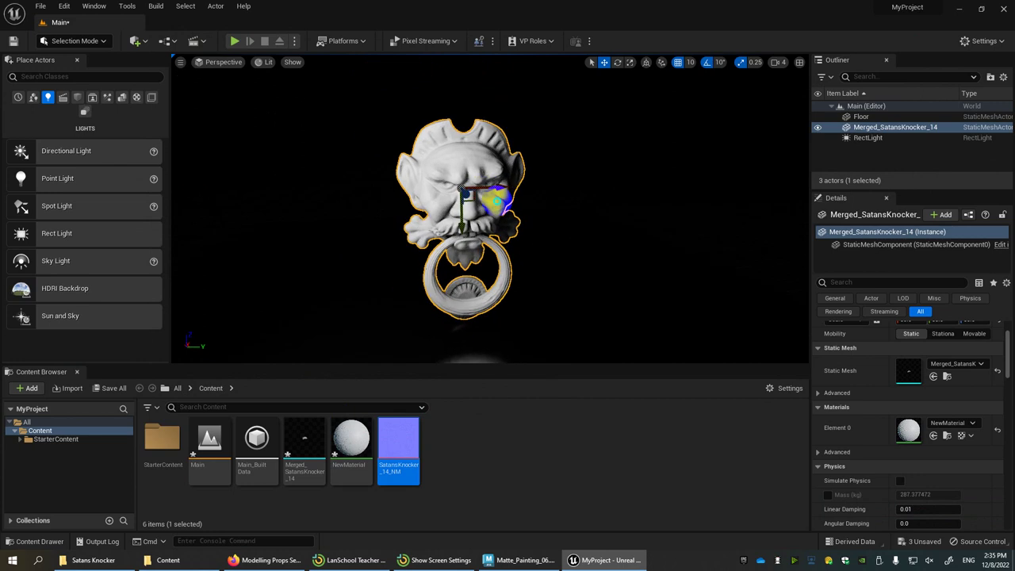
pyautogui.click(212, 67)
pyautogui.click(223, 192)
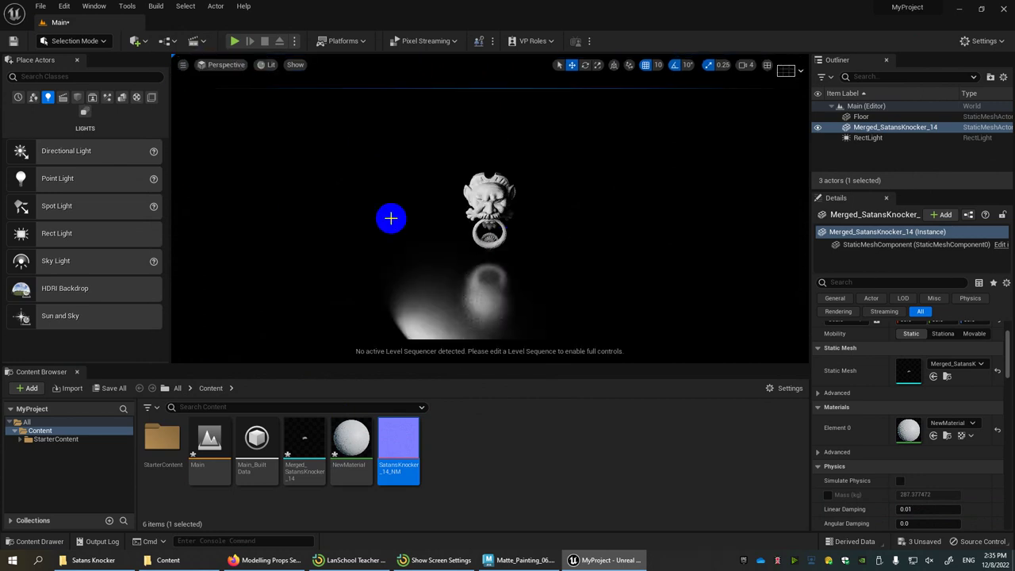
pyautogui.keyDown('alt'); pyautogui.moveTo(490, 204); pyautogui.dragTo(548, 196, button='right'); pyautogui.keyUp('alt')
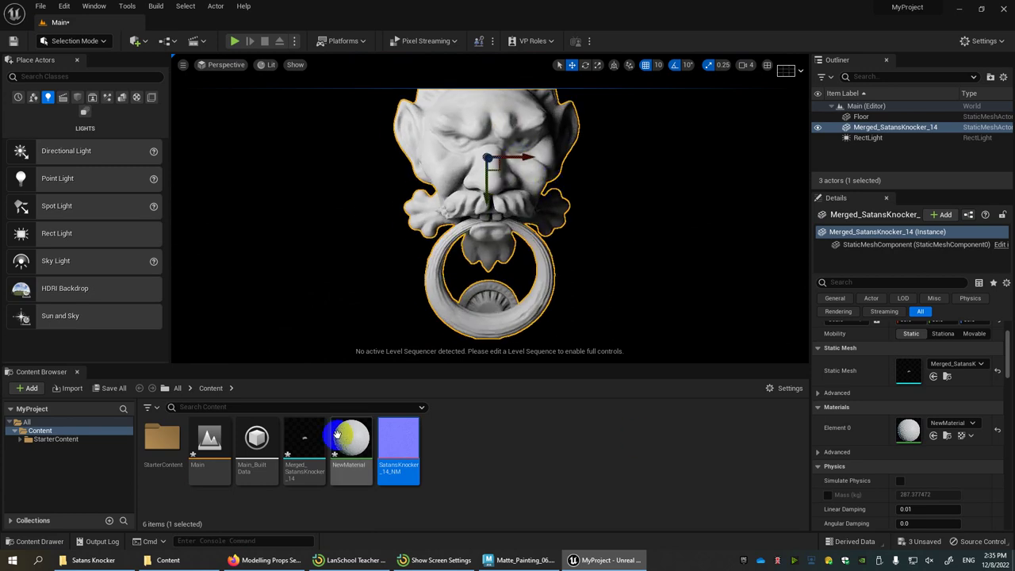
pyautogui.keyDown('alt'); pyautogui.moveTo(622, 231); pyautogui.dragTo(605, 249, button='right'); pyautogui.keyUp('alt')
pyautogui.moveTo(605, 250)
pyautogui.keyDown('alt'); pyautogui.mouseDown()
pyautogui.moveTo(598, 243)
pyautogui.moveTo(615, 245)
pyautogui.mouseUp(); pyautogui.keyUp('alt')
pyautogui.keyDown('alt'); pyautogui.moveTo(647, 218); pyautogui.dragTo(532, 129, button='right'); pyautogui.keyUp('alt')
# - Set the RectLight's mobility to Movable and check the lighting on the knocker
pyautogui.click(866, 139)
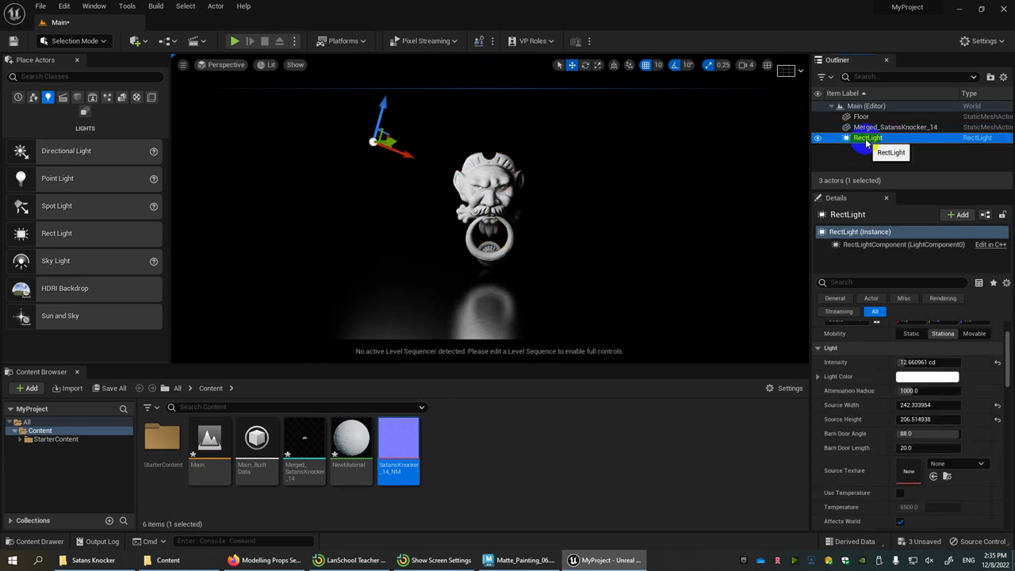
pyautogui.scroll(2, 951, 325)
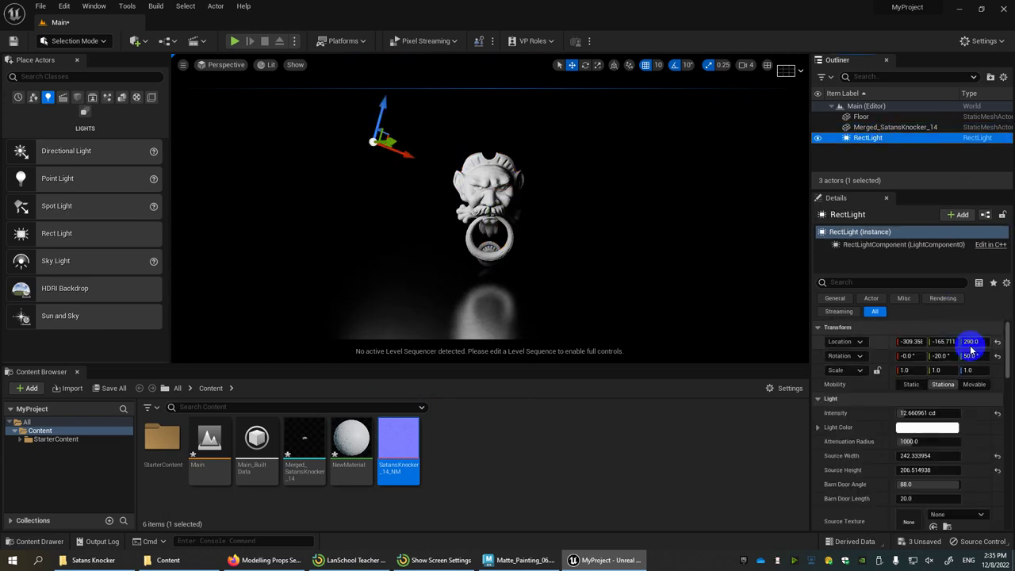
pyautogui.click(974, 384)
pyautogui.scroll(6, 592, 284)
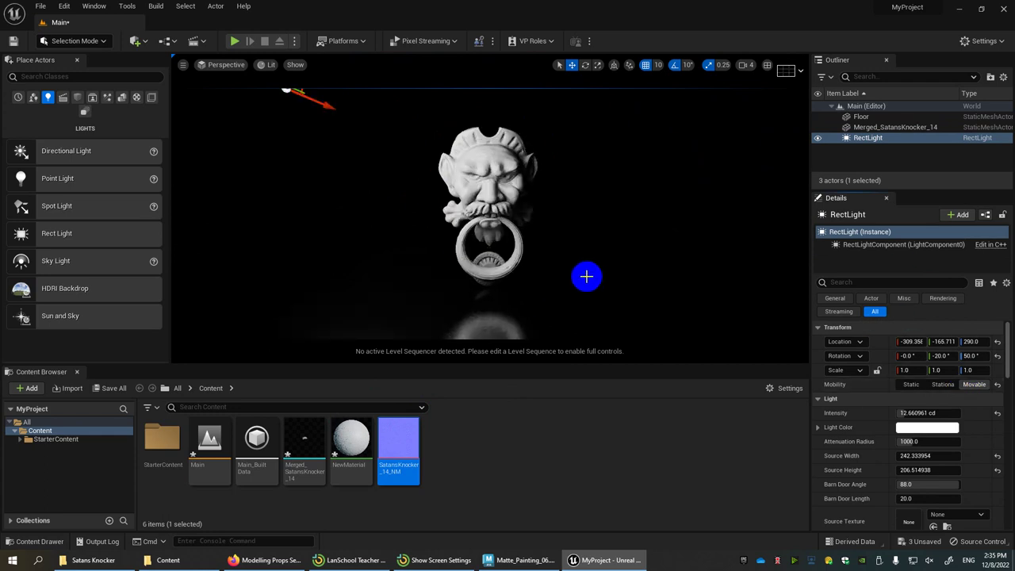
pyautogui.scroll(-4, 529, 242)
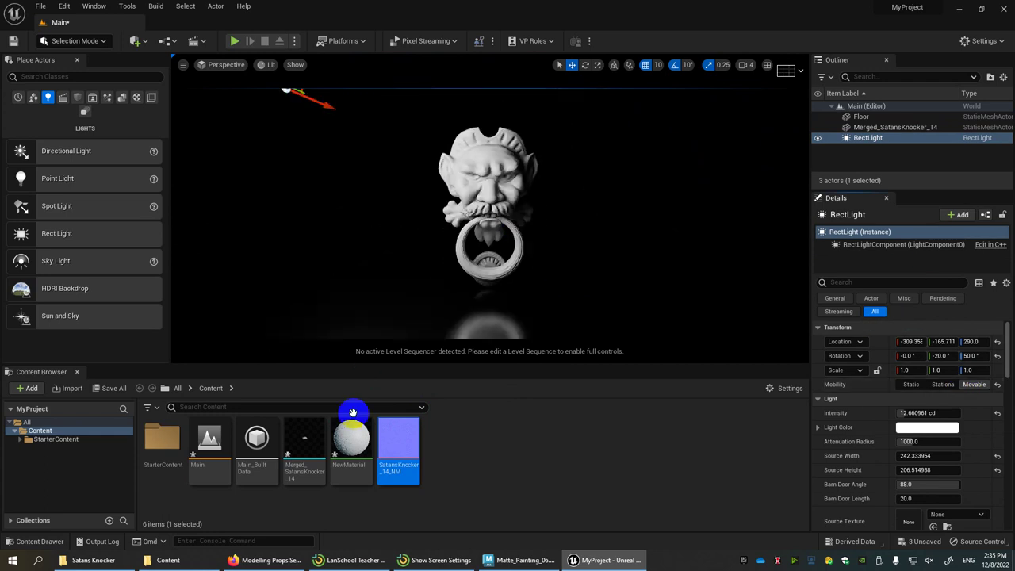
# - Darken NewMaterial's base colour constant to 0.25 grey, then close the material editor and apply the changes to the original material
pyautogui.doubleClick(351, 440)
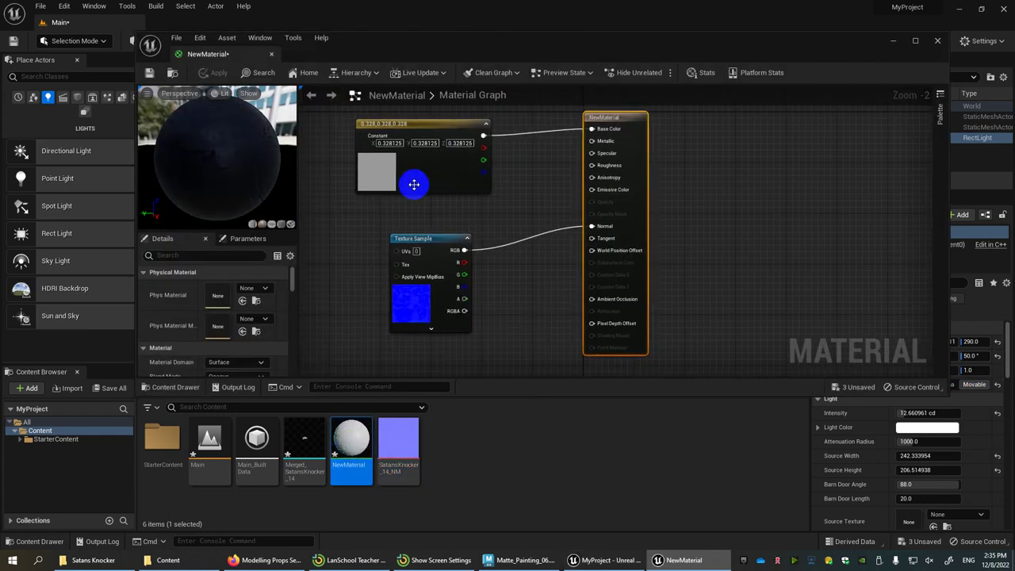
pyautogui.doubleClick(380, 172)
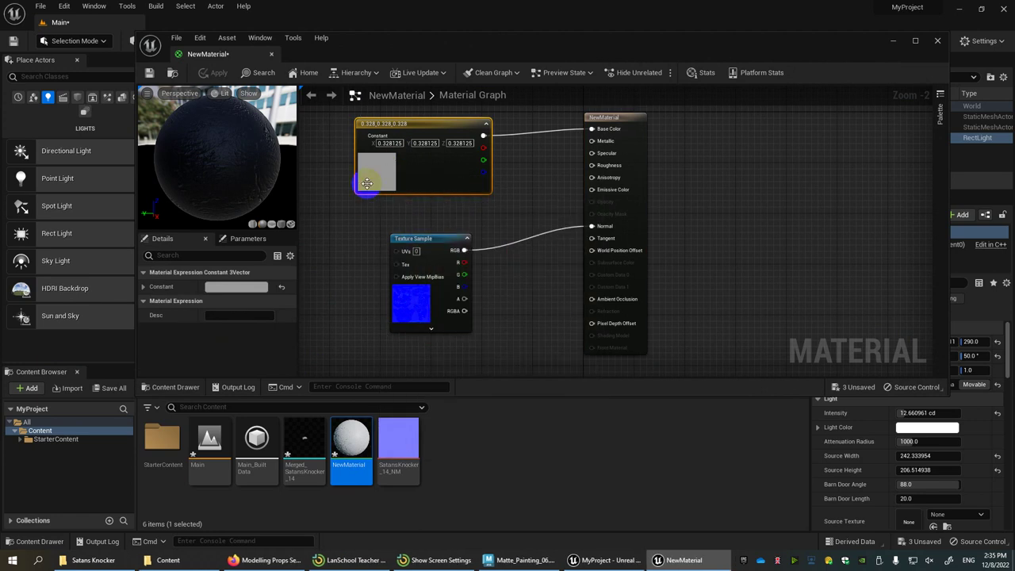
pyautogui.doubleClick(370, 180)
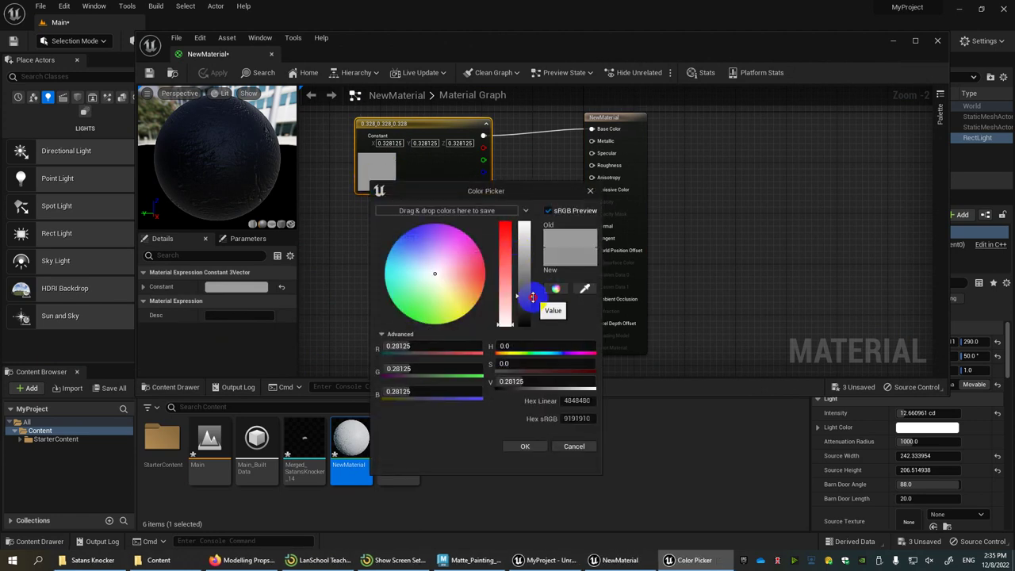
pyautogui.moveTo(532, 298); pyautogui.dragTo(532, 299)
pyautogui.click(525, 447)
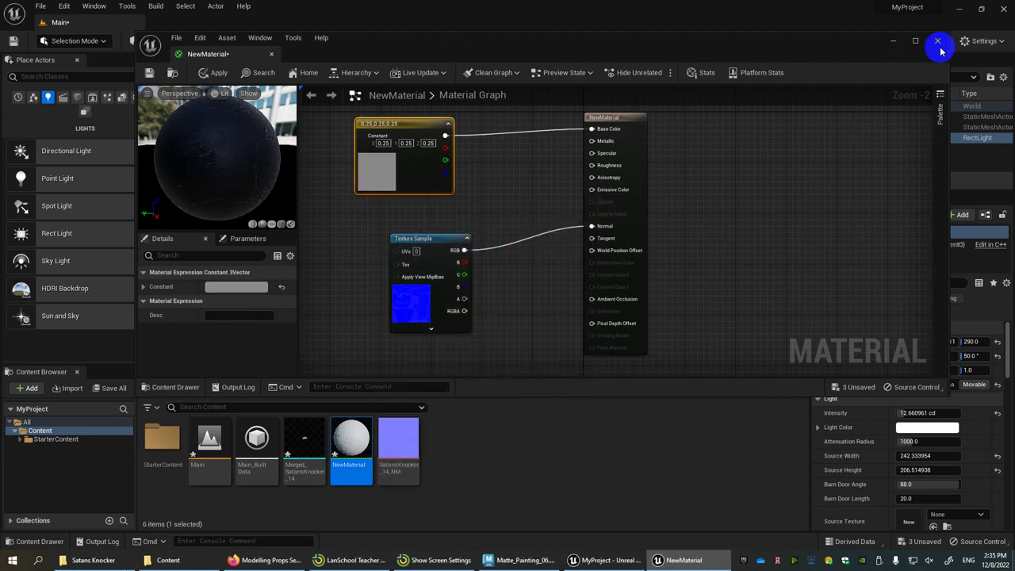
pyautogui.click(936, 41)
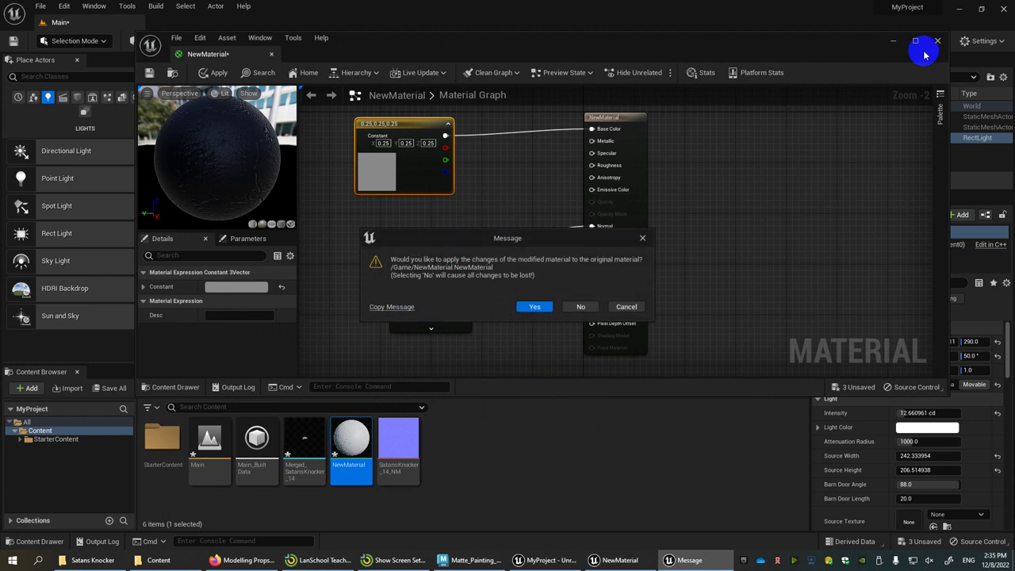
pyautogui.click(530, 308)
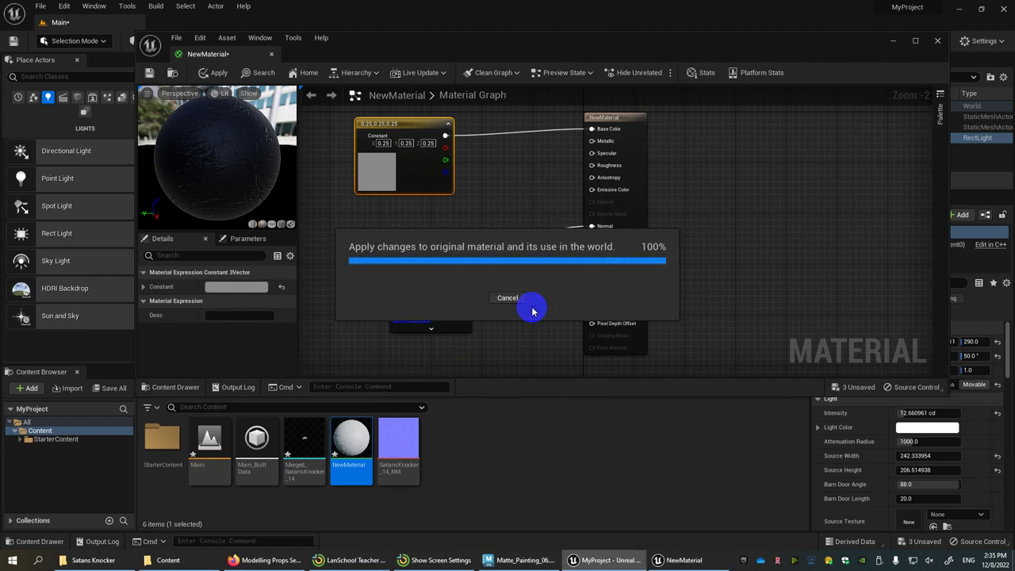
# - Duplicate the RectLight in front of the knocker at about X -501, Y -5, and show the light icons and outlines
pyautogui.scroll(-4, 426, 196)
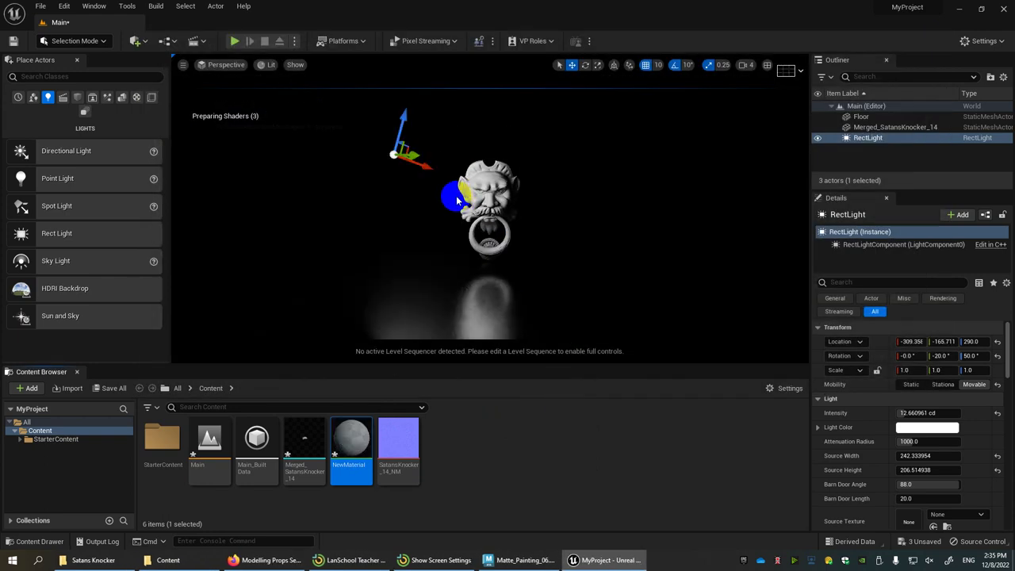
pyautogui.keyDown('alt'); pyautogui.moveTo(449, 225); pyautogui.dragTo(446, 279); pyautogui.keyUp('alt')
pyautogui.keyDown('alt'); pyautogui.moveTo(414, 201); pyautogui.dragTo(548, 256); pyautogui.keyUp('alt')
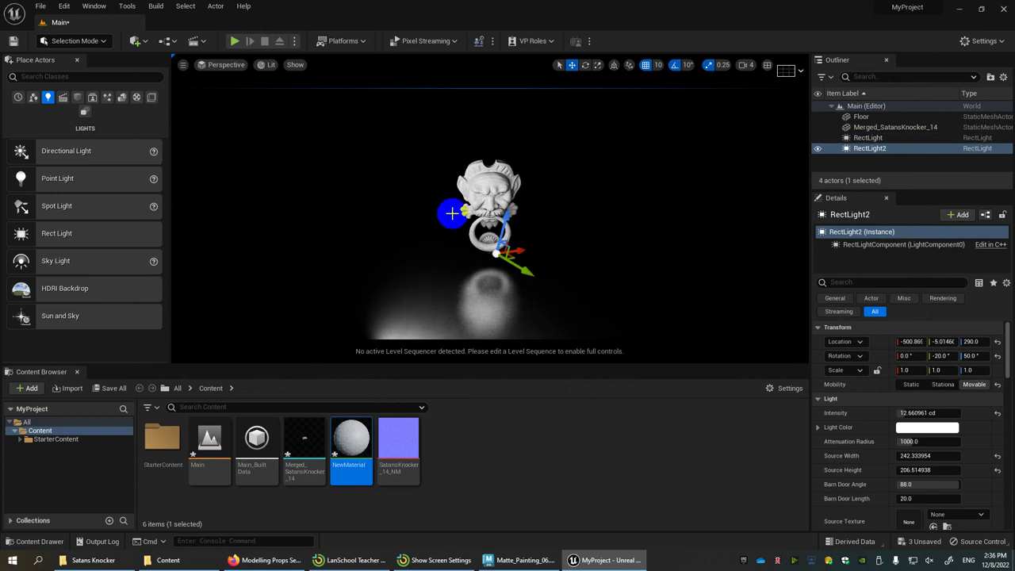
pyautogui.press('g')
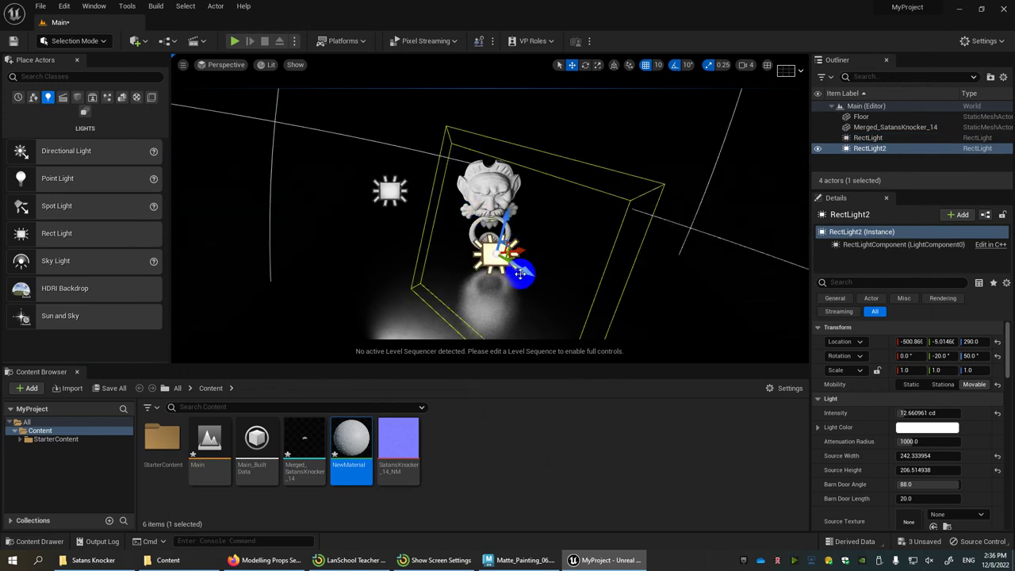
# - Move the duplicate light to the knocker's other side at about X -314, Y 218, Z 154, levelled and rotated to -40° about Z
pyautogui.moveTo(519, 252); pyautogui.dragTo(833, 258)
pyautogui.press('e')
pyautogui.moveTo(595, 205); pyautogui.dragTo(581, 233)
pyautogui.scroll(4, 553, 203)
pyautogui.moveTo(571, 195)
pyautogui.keyDown('alt'); pyautogui.mouseDown()
pyautogui.moveTo(634, 156)
pyautogui.moveTo(581, 195)
pyautogui.mouseUp(); pyautogui.keyUp('alt')
pyautogui.press('w')
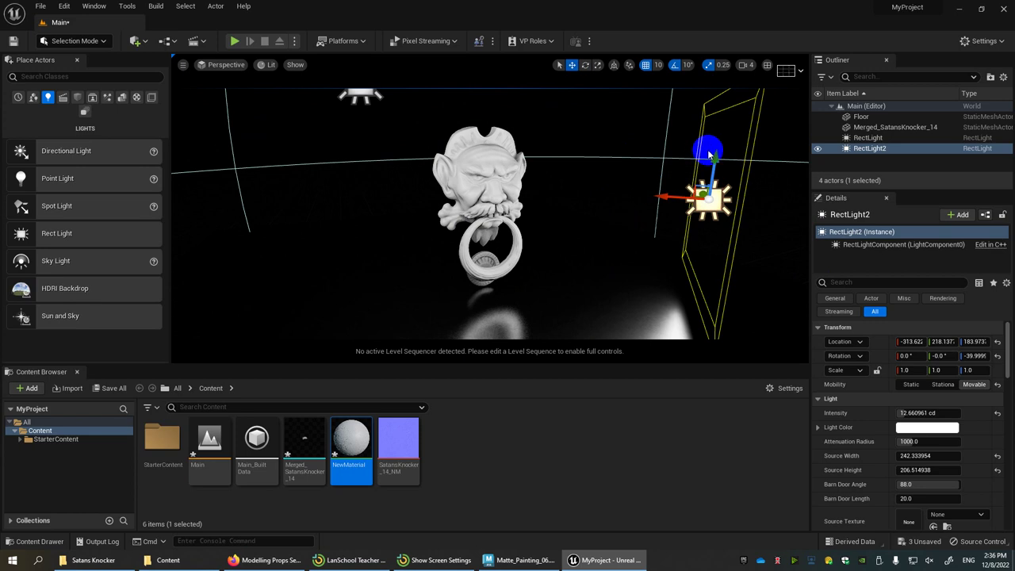
pyautogui.moveTo(712, 154); pyautogui.dragTo(714, 184)
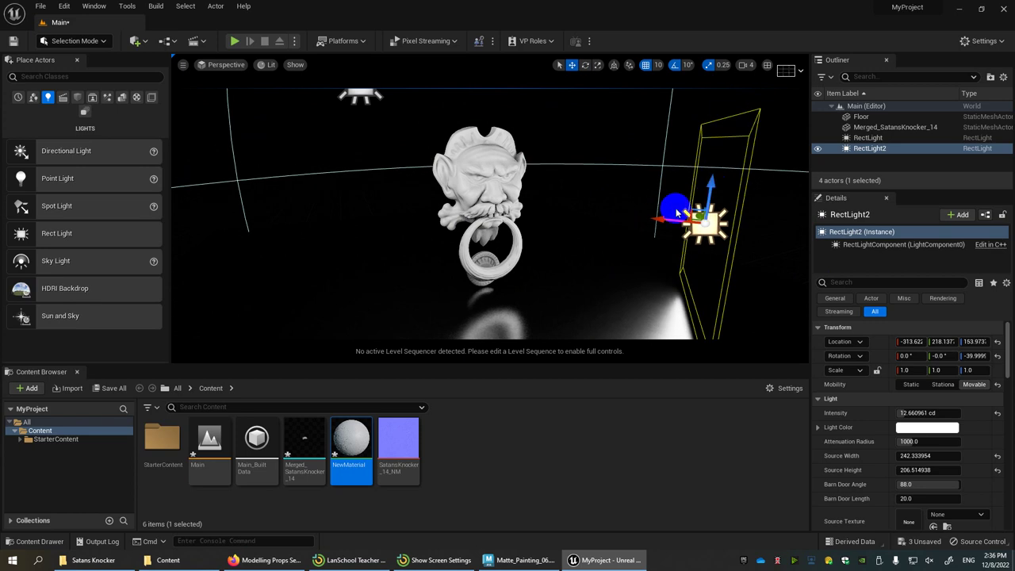
# - Lower RectLight2's intensity to about 3.89 cd while checking the lighting on the knocker
pyautogui.scroll(8, 594, 219)
pyautogui.keyDown('alt'); pyautogui.moveTo(594, 220); pyautogui.dragTo(594, 224); pyautogui.keyUp('alt')
pyautogui.keyDown('alt'); pyautogui.moveTo(594, 224); pyautogui.dragTo(523, 172, button='right'); pyautogui.keyUp('alt')
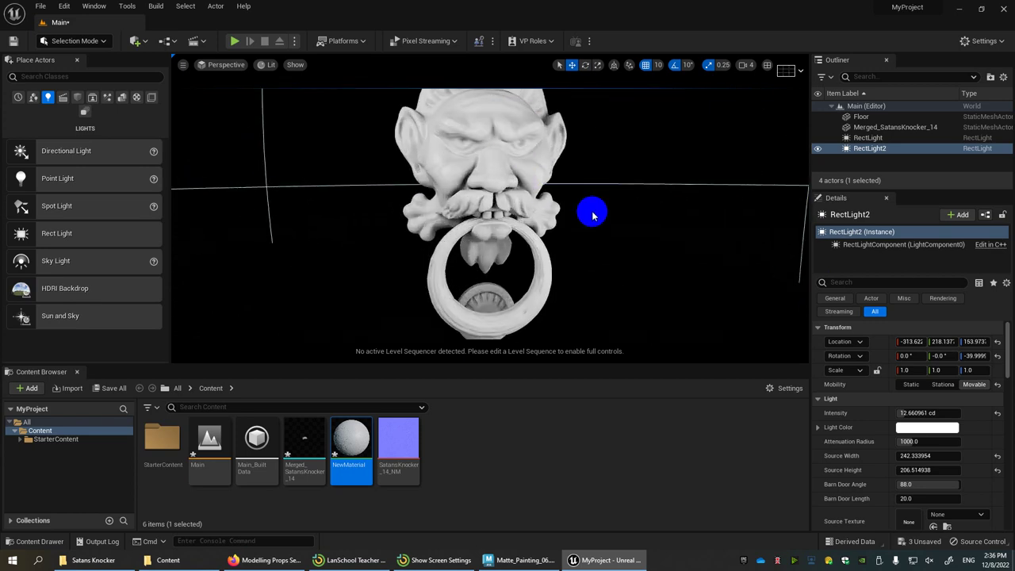
pyautogui.keyDown('alt'); pyautogui.moveTo(583, 207); pyautogui.dragTo(643, 228); pyautogui.keyUp('alt')
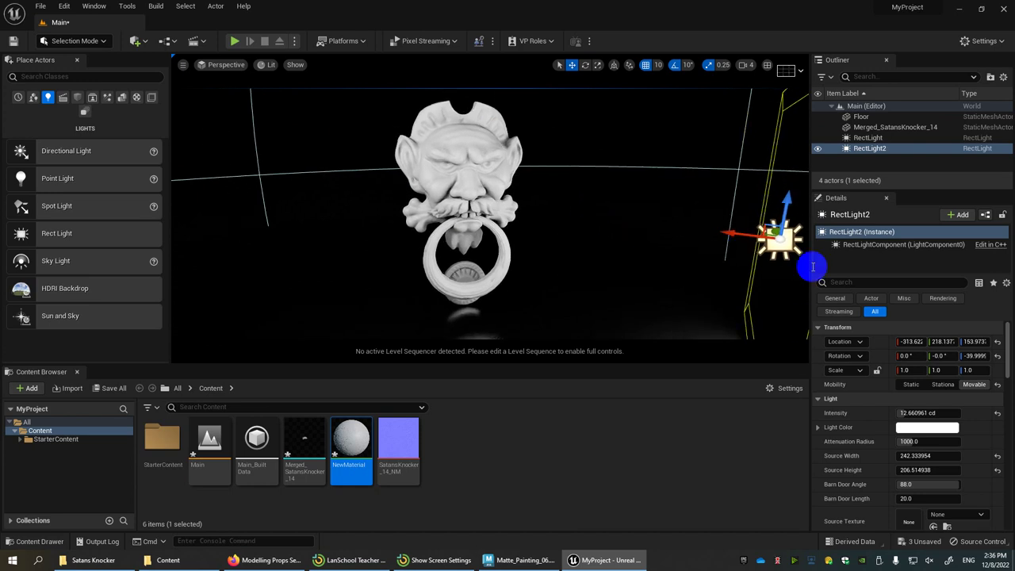
pyautogui.moveTo(901, 412); pyautogui.dragTo(897, 411)
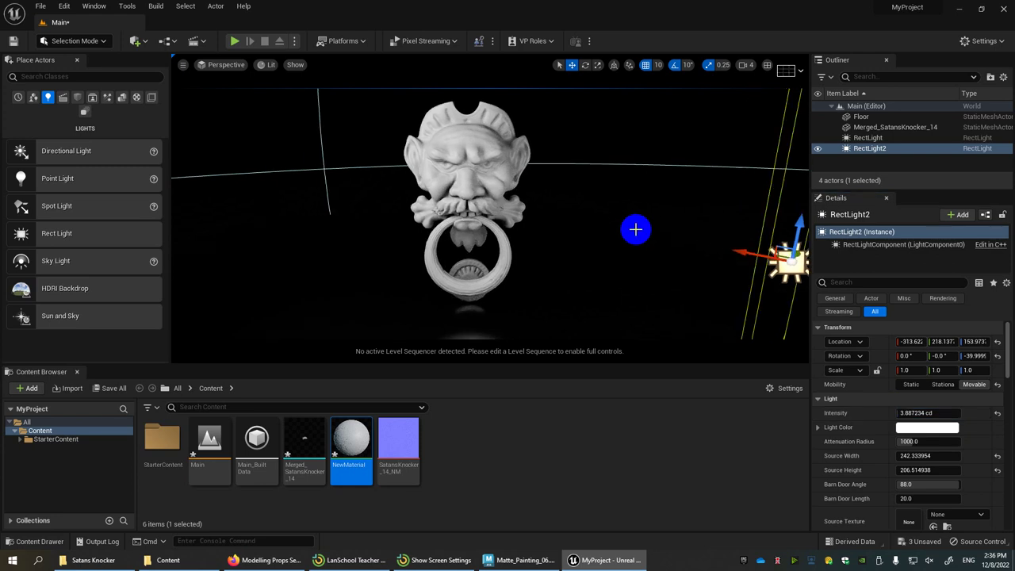
# - Select the original RectLight and lower its intensity to dim the knocker and its floor reflection
pyautogui.scroll(-5, 635, 214)
pyautogui.click(388, 160)
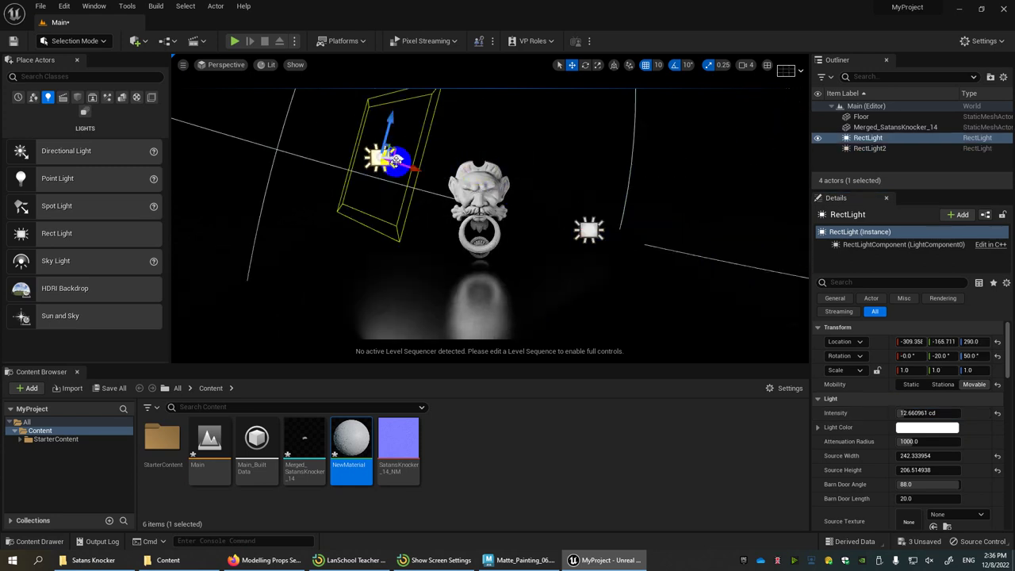
pyautogui.moveTo(901, 413); pyautogui.dragTo(895, 411)
pyautogui.keyDown('alt'); pyautogui.moveTo(563, 244); pyautogui.dragTo(698, 460, button='right'); pyautogui.keyUp('alt')
pyautogui.keyDown('alt'); pyautogui.moveTo(450, 87); pyautogui.dragTo(433, 127, button='right'); pyautogui.keyUp('alt')
pyautogui.keyDown('alt'); pyautogui.moveTo(434, 128); pyautogui.dragTo(489, 141, button='middle'); pyautogui.keyUp('alt')
pyautogui.keyDown('alt'); pyautogui.moveTo(489, 141); pyautogui.dragTo(528, 215, button='right'); pyautogui.keyUp('alt')
# - Select RectLight2 and set its intensity to 2 cd, trying 1 cd first
pyautogui.click(639, 250)
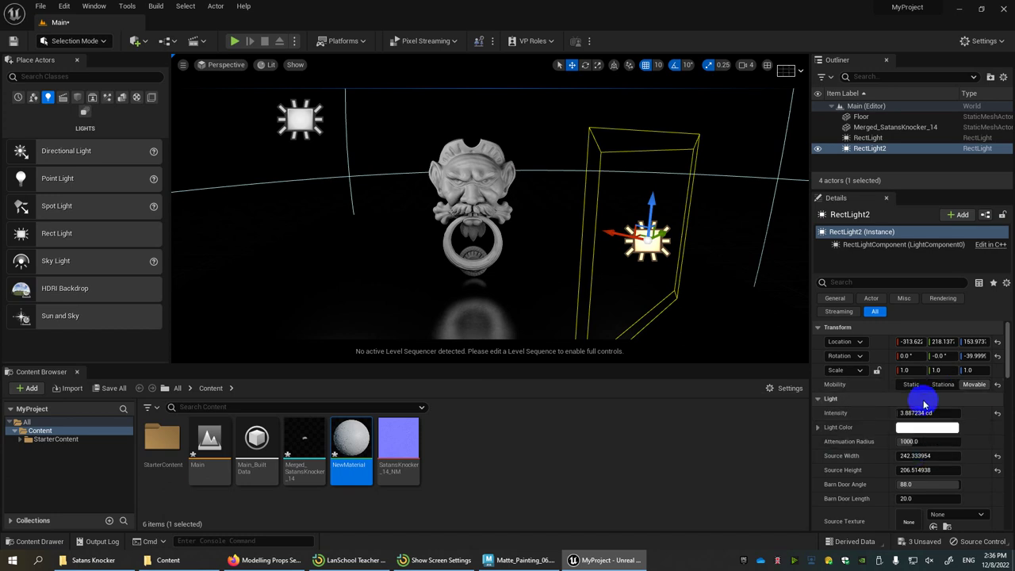
pyautogui.click(920, 413)
pyautogui.write('1')
pyautogui.press('Return')
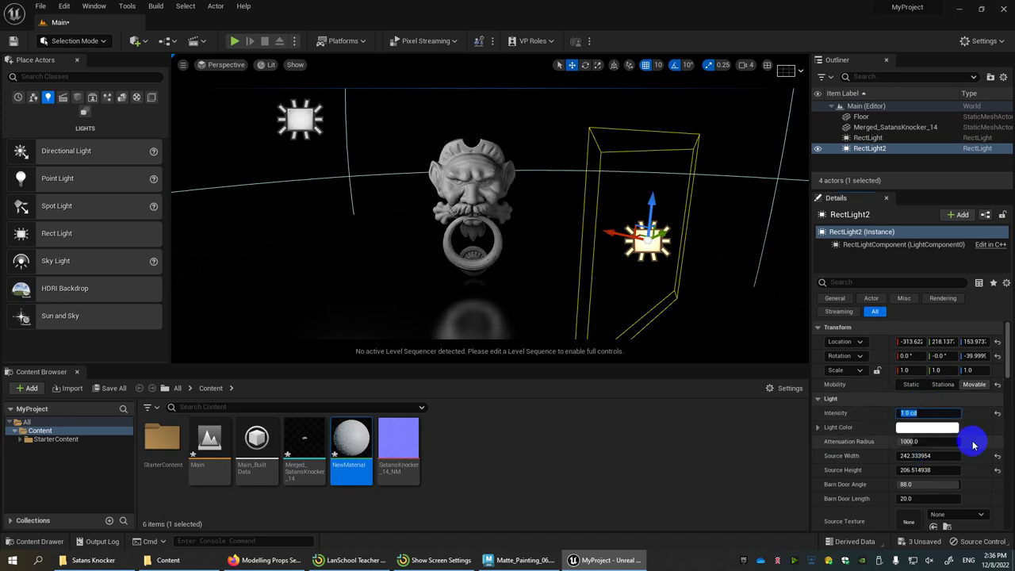
pyautogui.write('2')
pyautogui.press('Return')
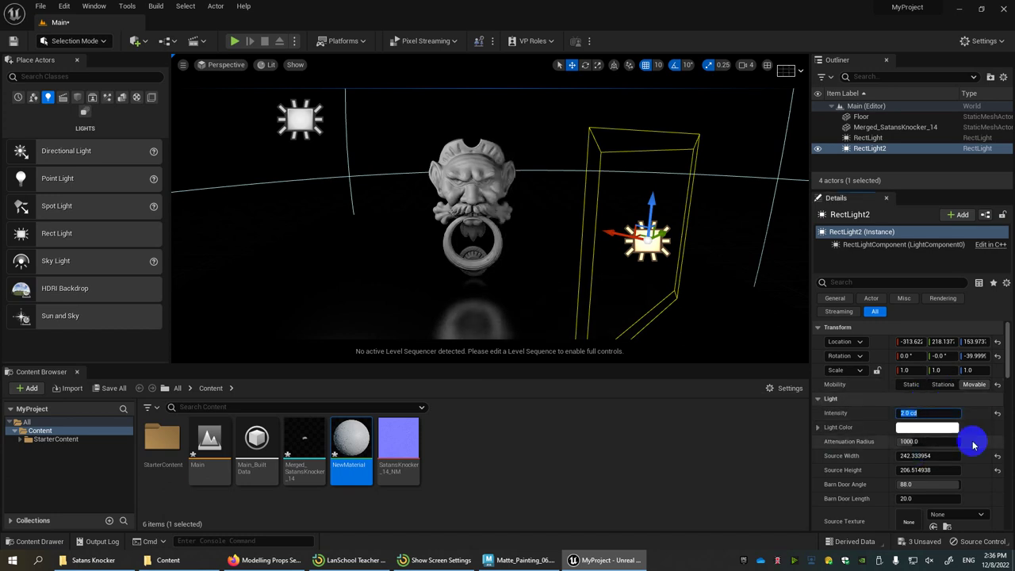
# - Compare the knocker's face with RectLight2 hidden and shown, examining it up close and from farther away
pyautogui.scroll(5, 538, 345)
pyautogui.moveTo(538, 345)
pyautogui.mouseDown()
pyautogui.moveTo(476, 203)
pyautogui.moveTo(482, 222)
pyautogui.moveTo(487, 141)
pyautogui.moveTo(482, 147)
pyautogui.mouseUp()
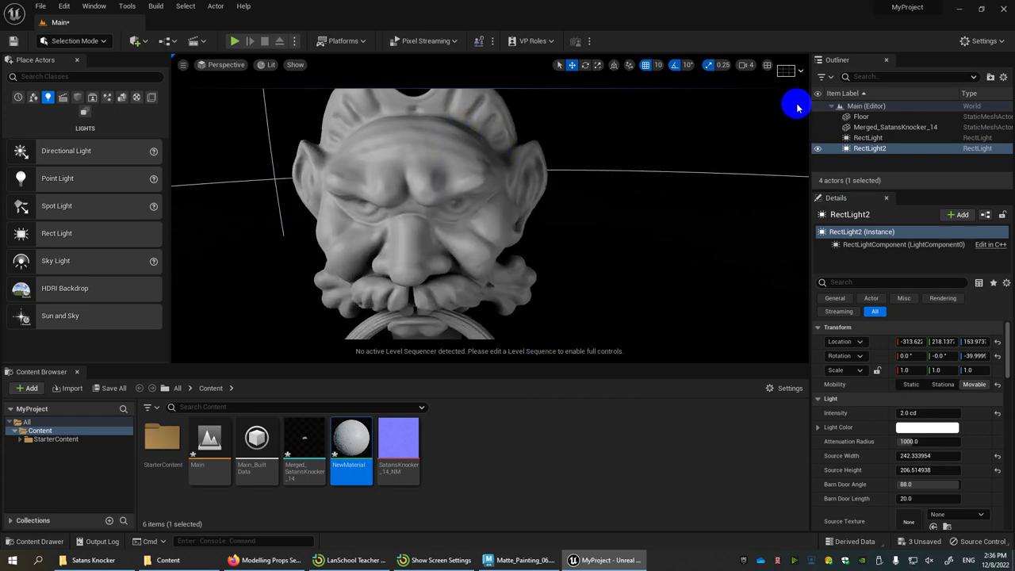
pyautogui.click(816, 150)
pyautogui.click(816, 149)
pyautogui.click(816, 150)
pyautogui.click(816, 150)
pyautogui.click(816, 150)
pyautogui.click(817, 150)
pyautogui.moveTo(682, 243); pyautogui.dragTo(554, 174, button='right')
pyautogui.scroll(-1, 554, 174)
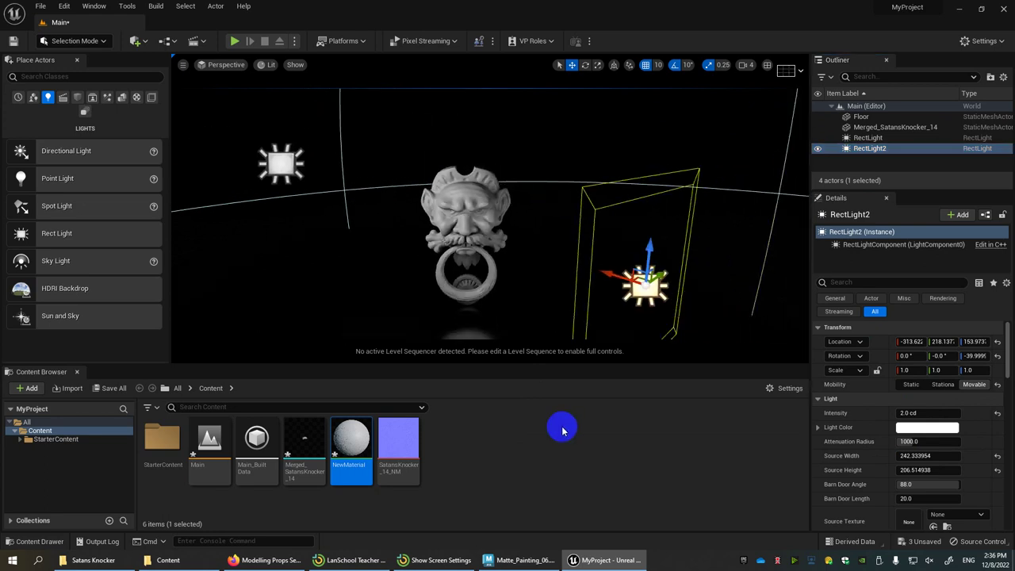
pyautogui.moveTo(511, 271)
pyautogui.keyDown('alt'); pyautogui.mouseDown(button='right')
pyautogui.moveTo(557, 355)
pyautogui.moveTo(512, 270)
pyautogui.mouseUp(button='right'); pyautogui.keyUp('alt')
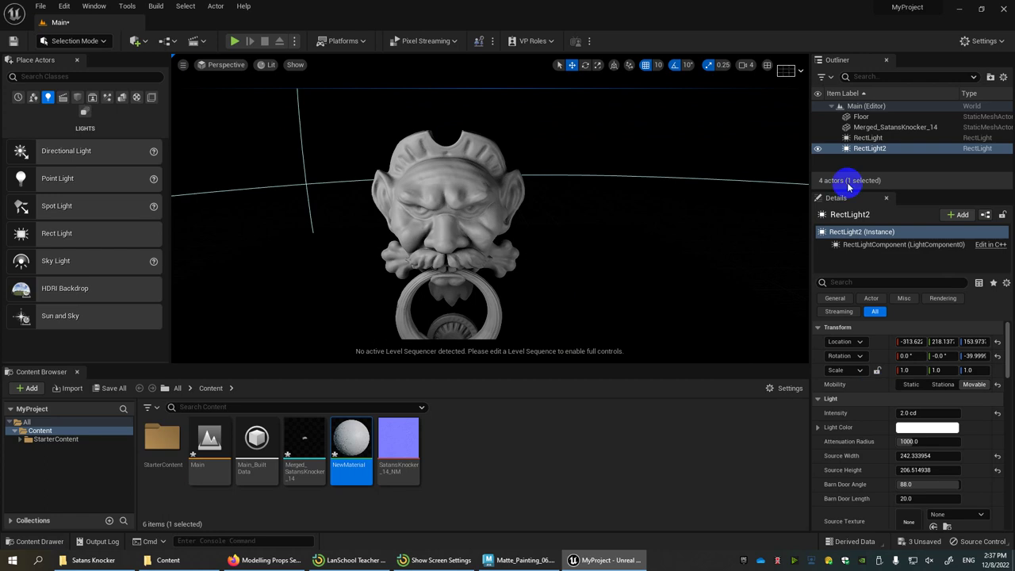
# - Turn off Cast Shadows for RectLight2, comparing both states and checking the same setting on the original RectLight
pyautogui.scroll(-3, 899, 480)
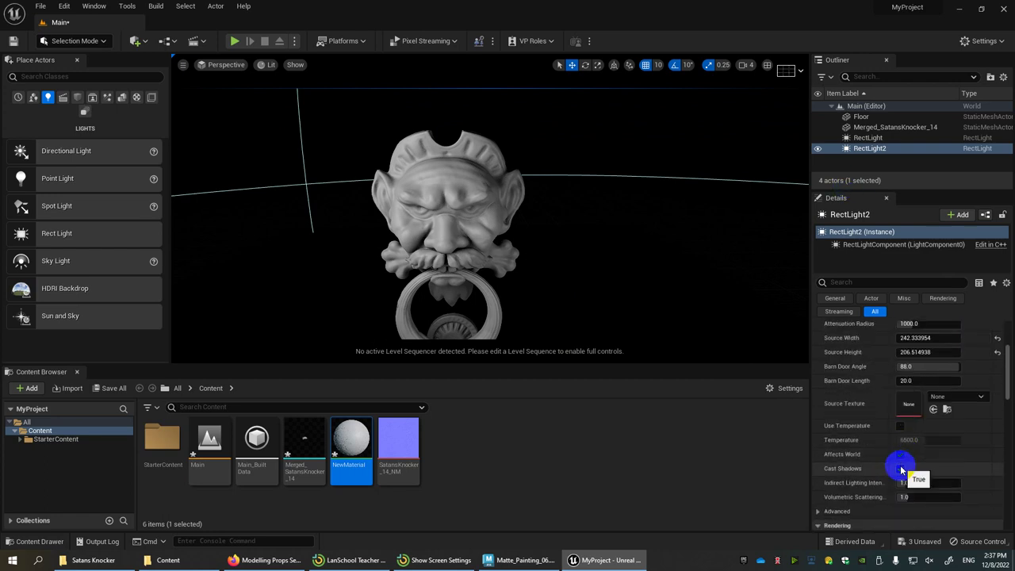
pyautogui.click(901, 468)
pyautogui.moveTo(514, 324); pyautogui.dragTo(490, 287)
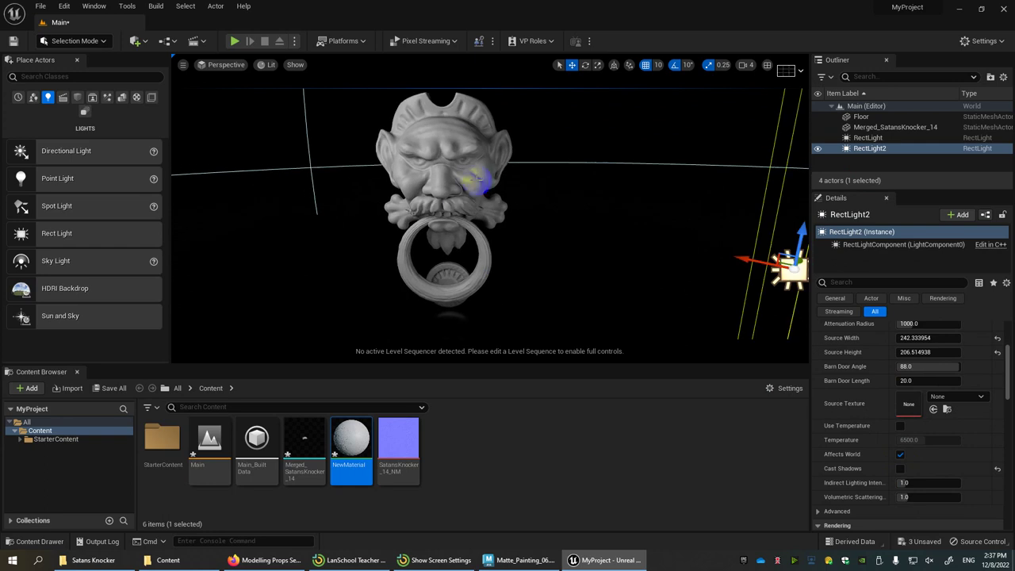
pyautogui.click(899, 468)
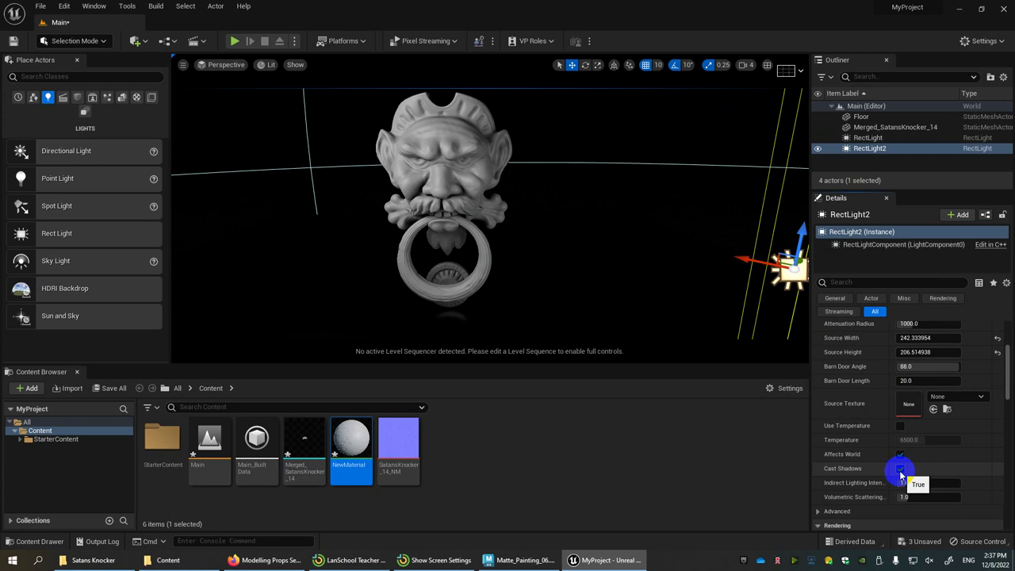
pyautogui.click(901, 470)
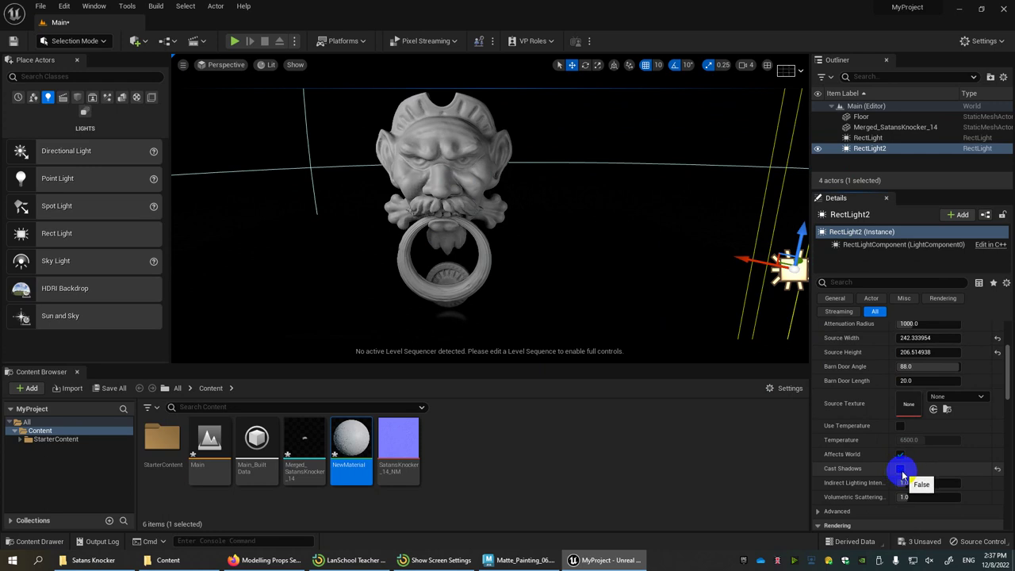
pyautogui.click(868, 138)
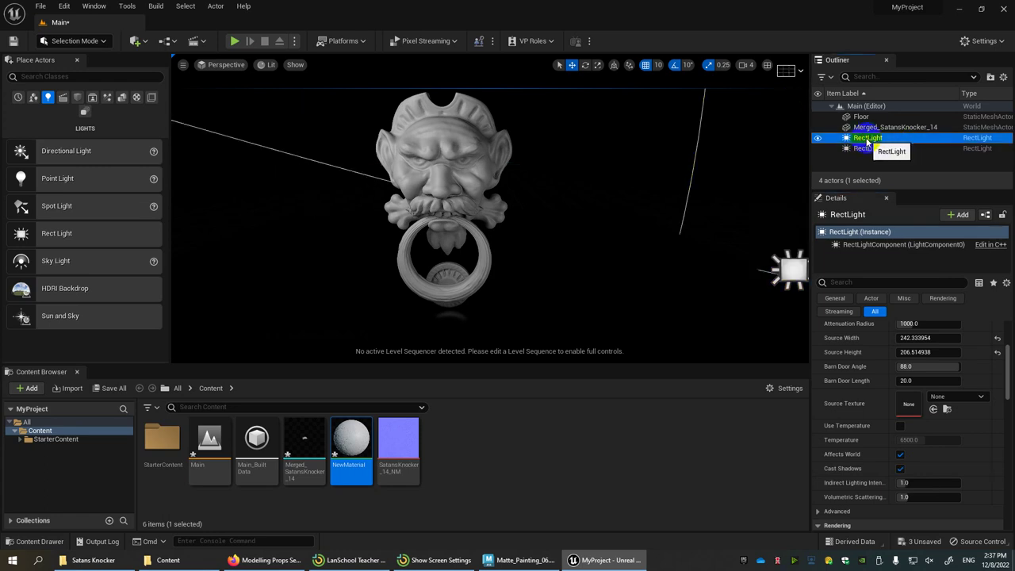
pyautogui.click(868, 149)
# - Add a Spot Light to the scene near the knocker and raise it above the floor
pyautogui.scroll(-4, 427, 152)
pyautogui.scroll(-2, 427, 152)
pyautogui.keyDown('alt'); pyautogui.moveTo(520, 255); pyautogui.dragTo(537, 311); pyautogui.keyUp('alt')
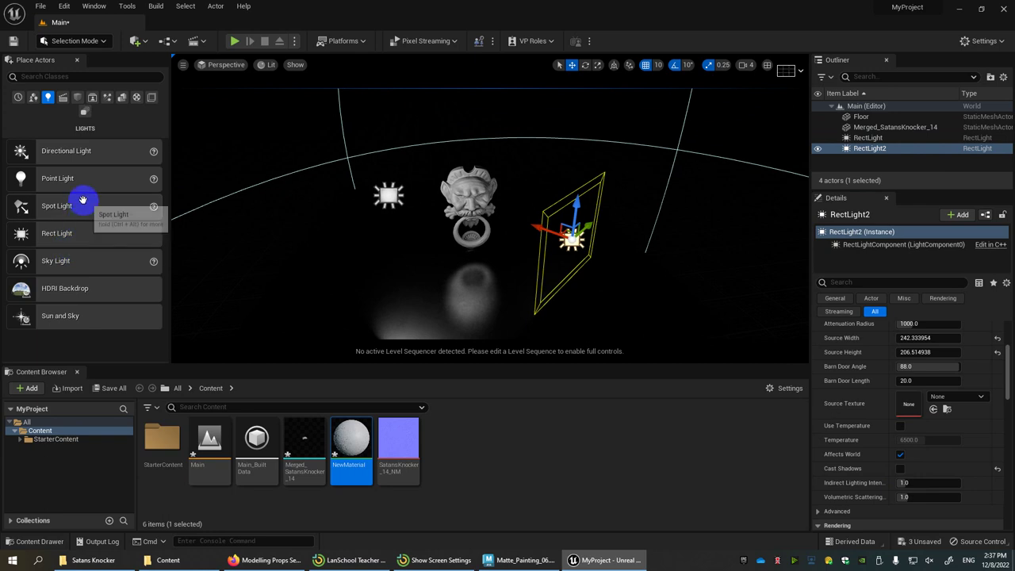
pyautogui.moveTo(75, 204); pyautogui.dragTo(498, 232)
pyautogui.hotkey('ctrl', 'z')
pyautogui.moveTo(480, 293); pyautogui.dragTo(474, 191)
pyautogui.moveTo(475, 158); pyautogui.dragTo(410, 149, button='right')
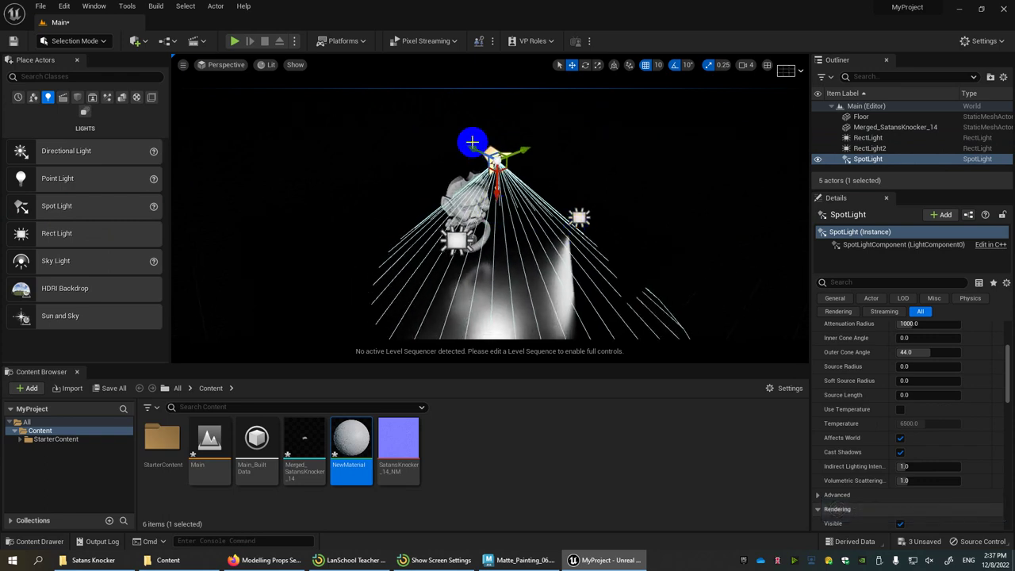
# - Raise the SpotLight high above the knocker so that its cone covers the whole head
pyautogui.moveTo(471, 140); pyautogui.dragTo(488, 165, button='right')
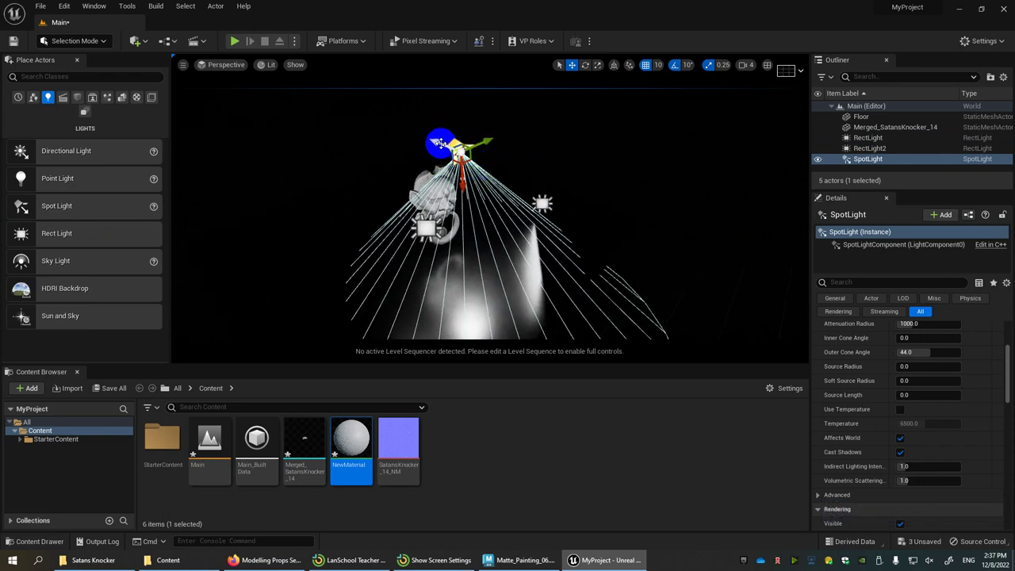
pyautogui.moveTo(438, 143); pyautogui.dragTo(430, 86)
pyautogui.press('e')
pyautogui.press('w')
# - Turn off Cast Shadows for the SpotLight after comparing the knocker with and without its shadows
pyautogui.keyDown('alt'); pyautogui.moveTo(460, 160); pyautogui.dragTo(643, 432, button='right'); pyautogui.keyUp('alt')
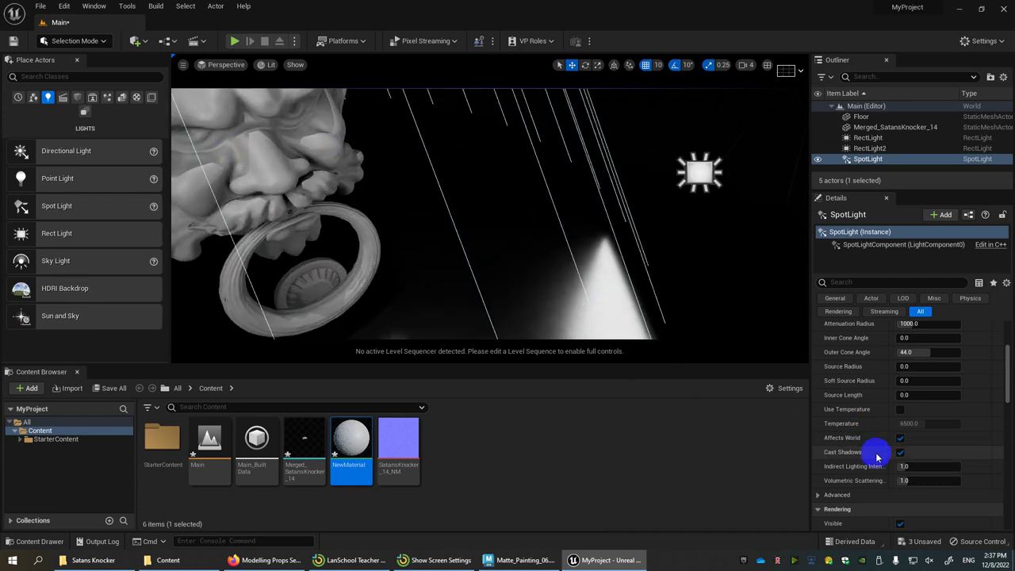
pyautogui.click(900, 453)
pyautogui.click(900, 455)
pyautogui.click(900, 455)
# - Fine-tune the SpotLight's position above the knocker
pyautogui.keyDown('alt'); pyautogui.moveTo(457, 268); pyautogui.dragTo(441, 254, button='right'); pyautogui.keyUp('alt')
pyautogui.scroll(-3, 450, 190)
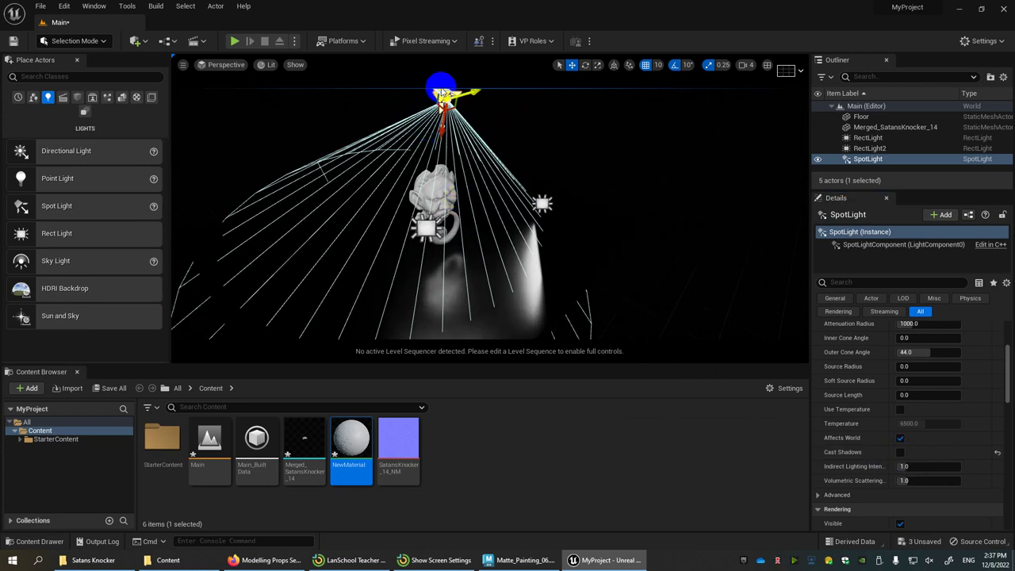
pyautogui.moveTo(438, 91); pyautogui.dragTo(389, 88)
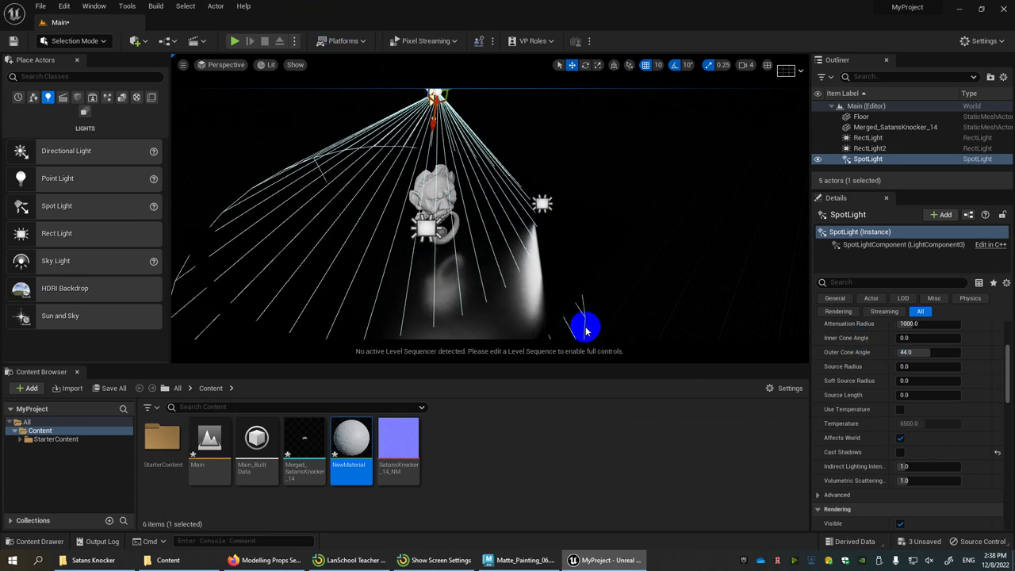
# - Examine the three-light setup on the knocker and its reflection with the light icons hidden and shown
pyautogui.keyDown('alt'); pyautogui.moveTo(554, 278); pyautogui.dragTo(494, 249); pyautogui.keyUp('alt')
pyautogui.scroll(3, 519, 243)
pyautogui.press('g')
pyautogui.press('g')
pyautogui.press('g')
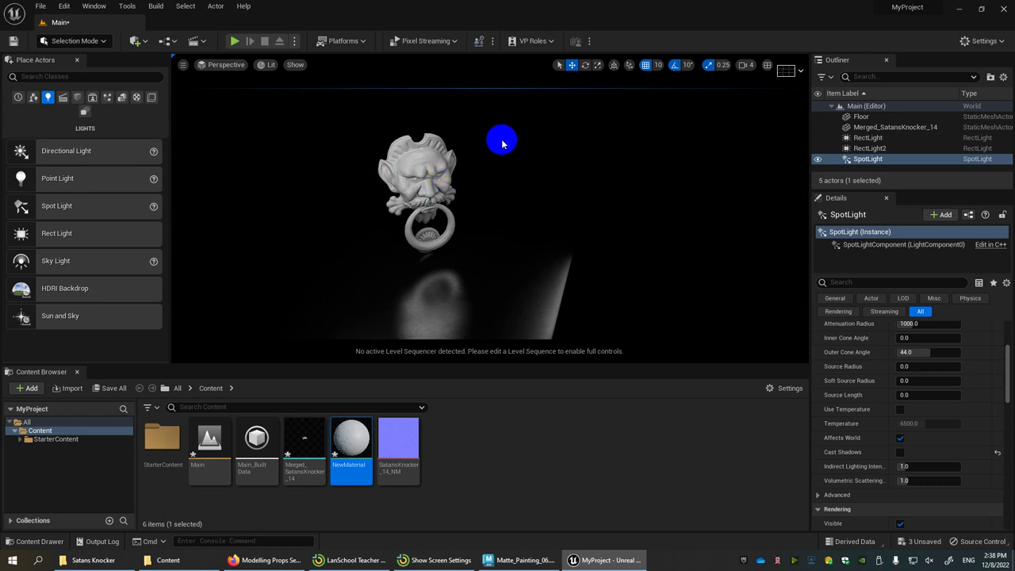
pyautogui.press('g')
pyautogui.press('g')
# - Select the knocker, frame it in the view and examine its lighting up close from the front
pyautogui.click(416, 176)
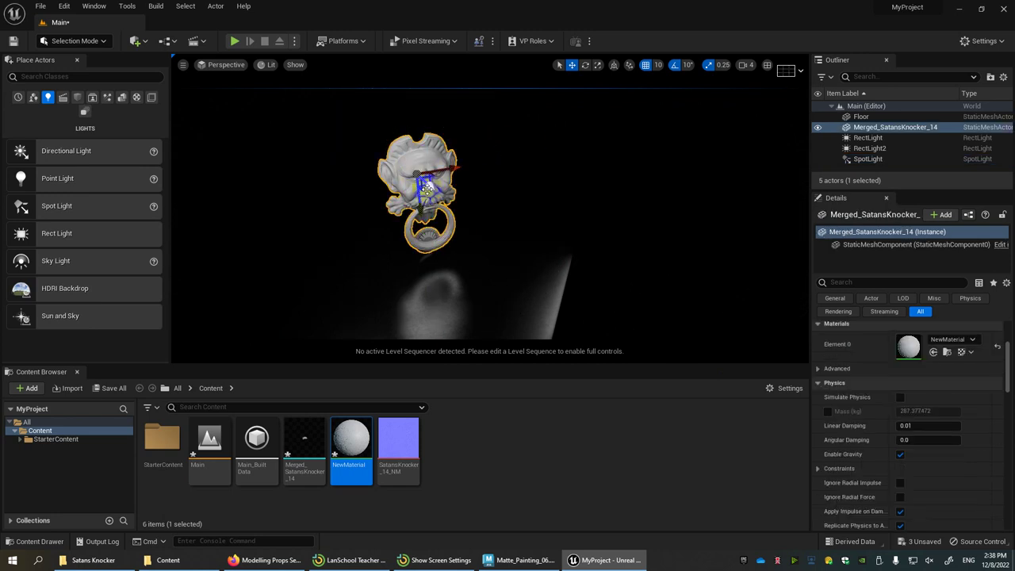
pyautogui.press('f')
pyautogui.press('e')
pyautogui.keyDown('alt'); pyautogui.moveTo(632, 211); pyautogui.dragTo(613, 249); pyautogui.keyUp('alt')
pyautogui.scroll(3, 618, 243)
pyautogui.click(636, 211)
pyautogui.keyDown('alt'); pyautogui.moveTo(636, 211); pyautogui.dragTo(663, 281); pyautogui.keyUp('alt')
pyautogui.scroll(2, 601, 155)
pyautogui.keyDown('alt'); pyautogui.moveTo(589, 154); pyautogui.dragTo(585, 45); pyautogui.keyUp('alt')
pyautogui.click(503, 179)
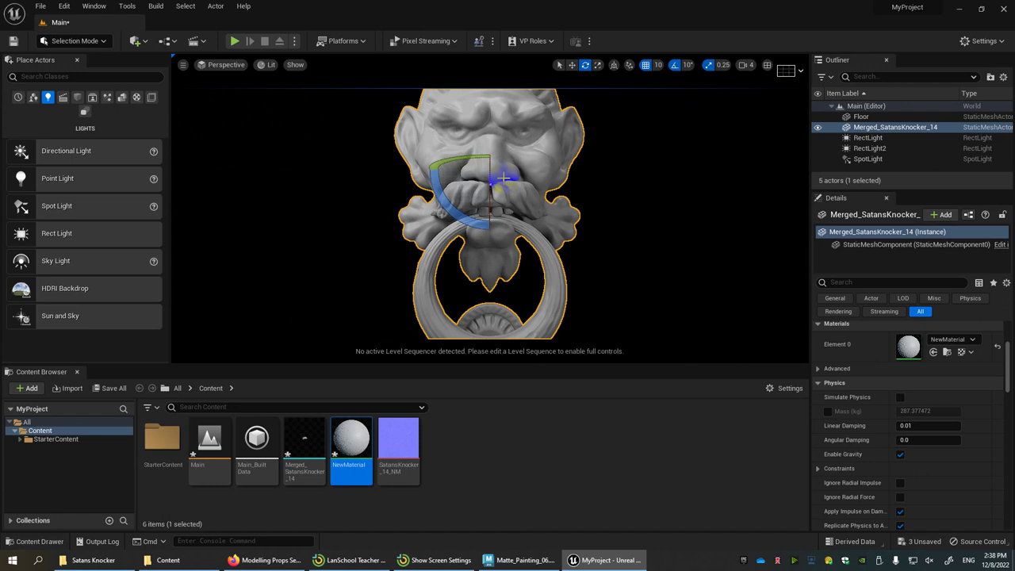
# - Examine the knocker and its floor reflection from the front and from farther away, ending with the knocker selected and framed
pyautogui.keyDown('alt'); pyautogui.moveTo(503, 178); pyautogui.dragTo(533, 218); pyautogui.keyUp('alt')
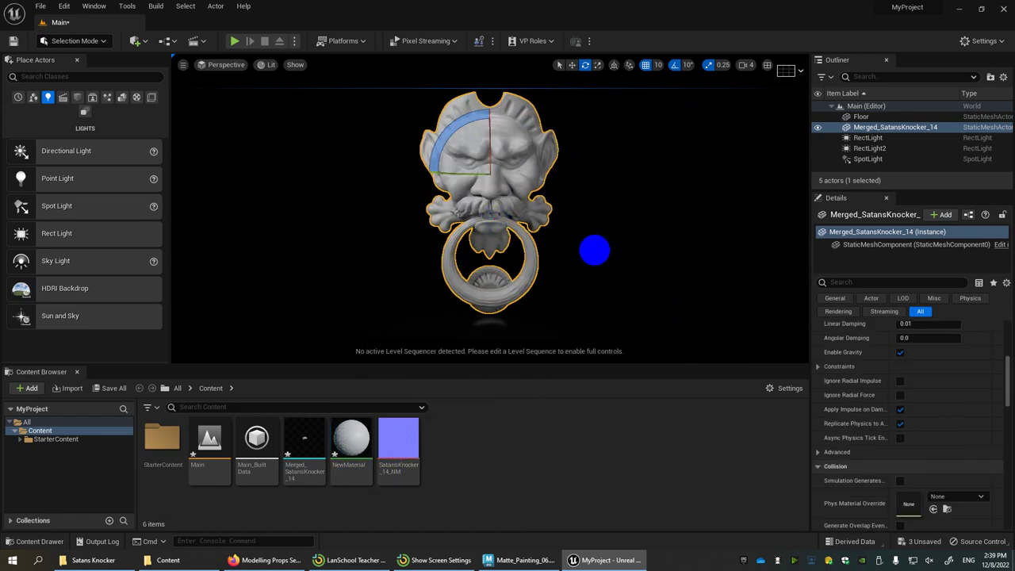
pyautogui.click(593, 250)
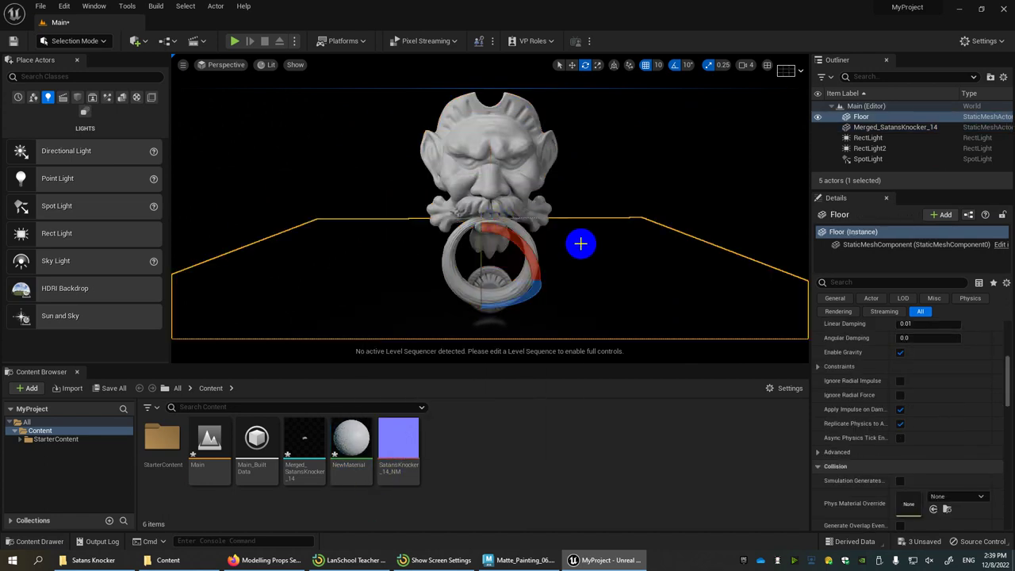
pyautogui.click(615, 153)
pyautogui.click(615, 268)
pyautogui.keyDown('alt'); pyautogui.moveTo(585, 275); pyautogui.dragTo(576, 228); pyautogui.keyUp('alt')
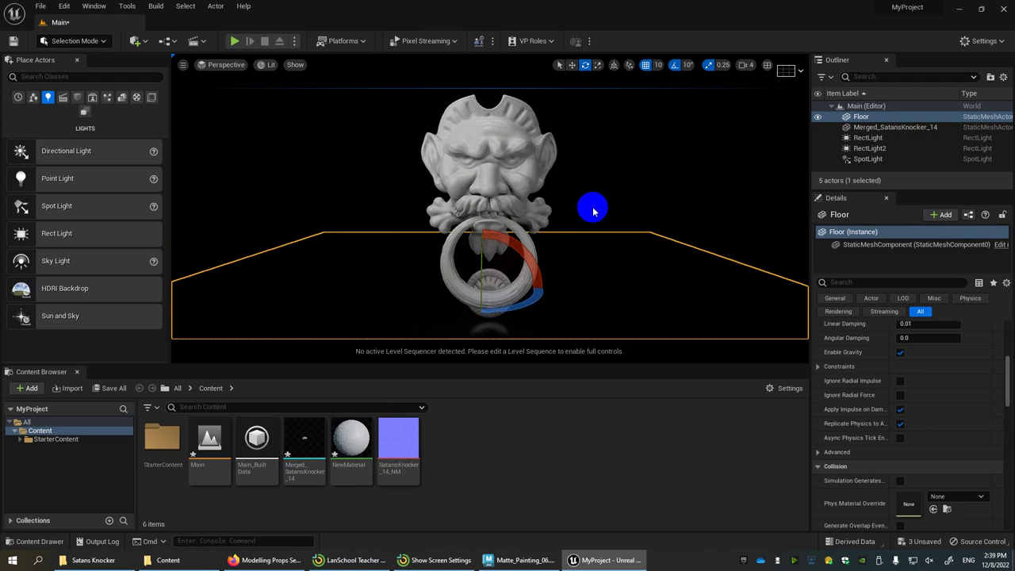
pyautogui.scroll(-8, 593, 211)
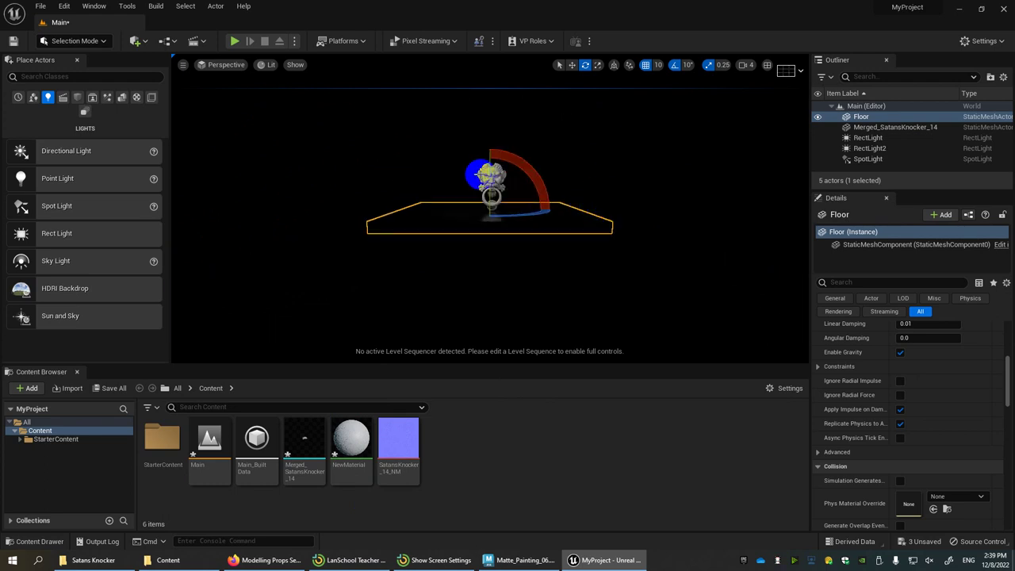
pyautogui.click(484, 175)
pyautogui.press('f')
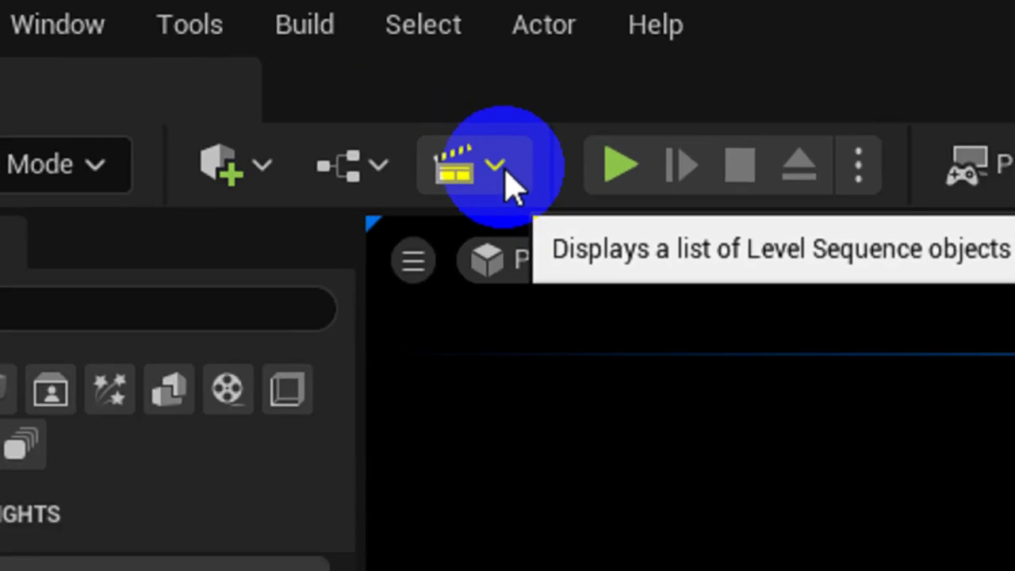
# - Add a level sequence saved as Turntable in the Content folder and set its display rate to 24 fps (film)
pyautogui.click(500, 171)
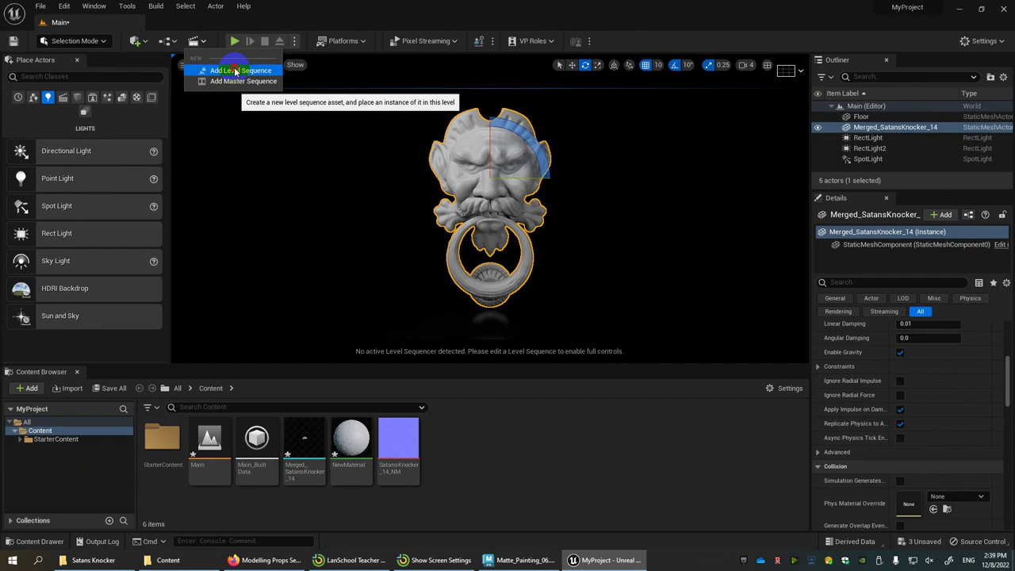
pyautogui.click(626, 285)
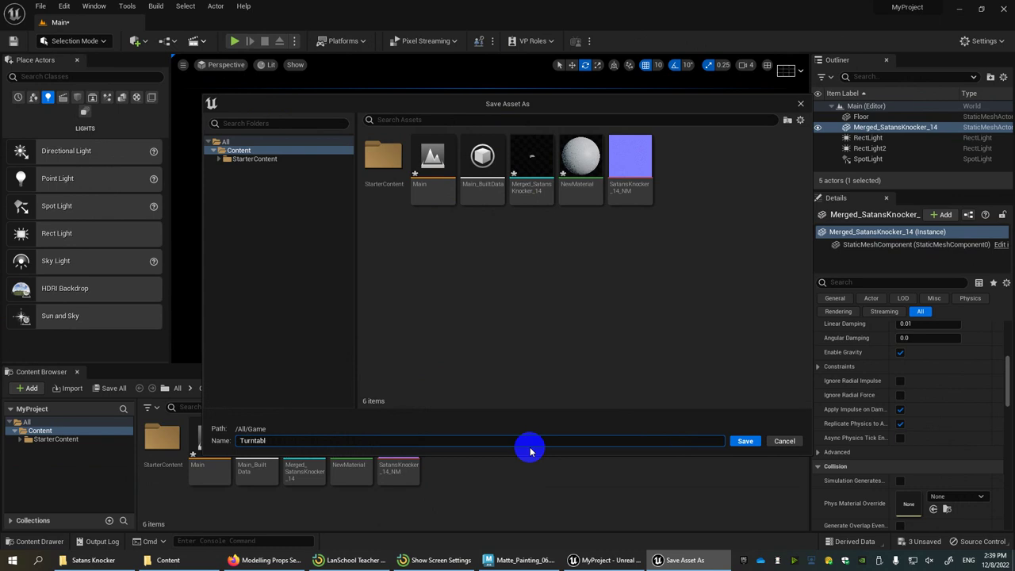
pyautogui.click(745, 441)
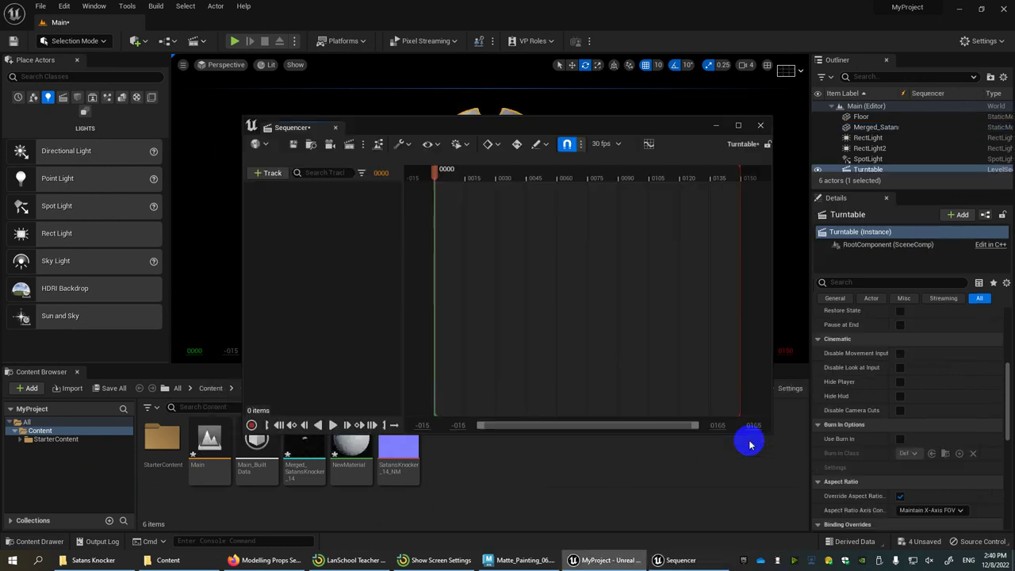
pyautogui.click(603, 144)
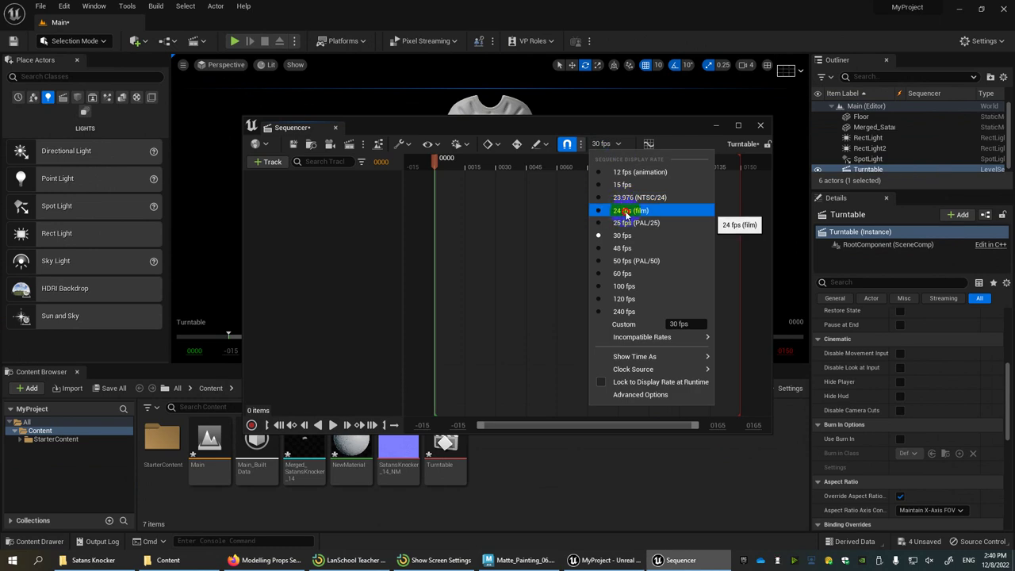
pyautogui.click(598, 214)
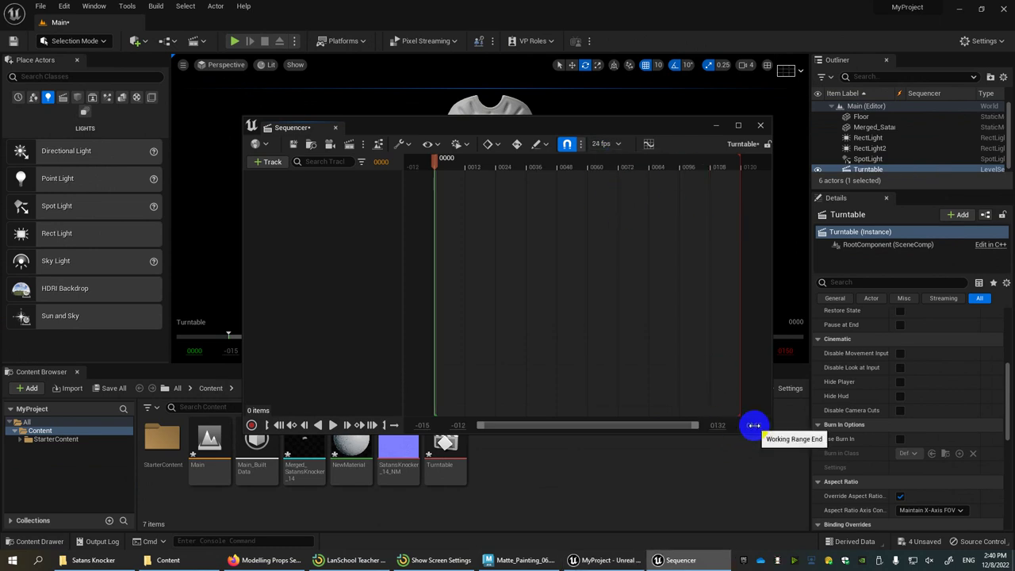
# - Extend the sequence's view and working range ends to frame 250 and move the playback end to frame 240
pyautogui.click(713, 425)
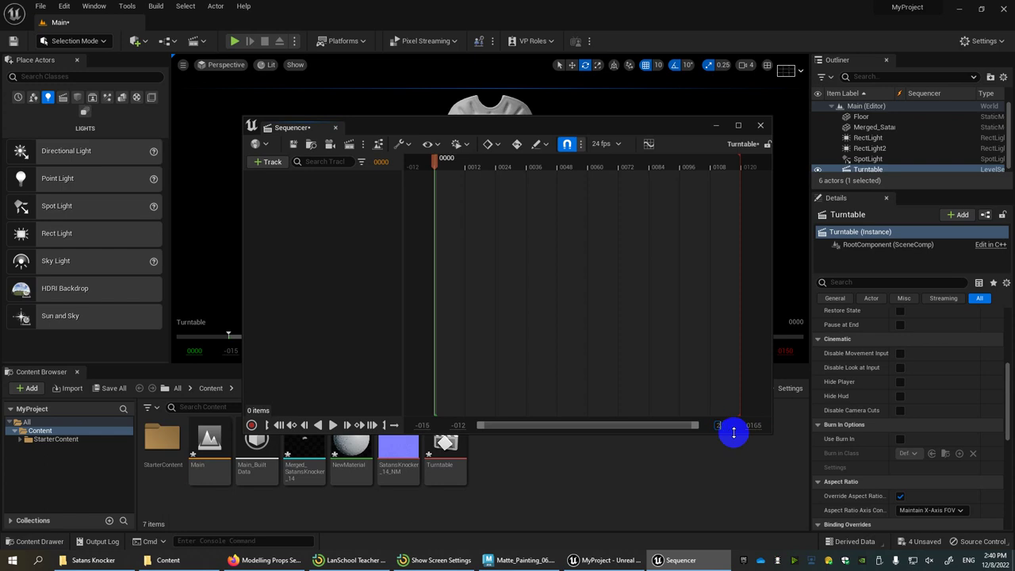
pyautogui.press('Tab')
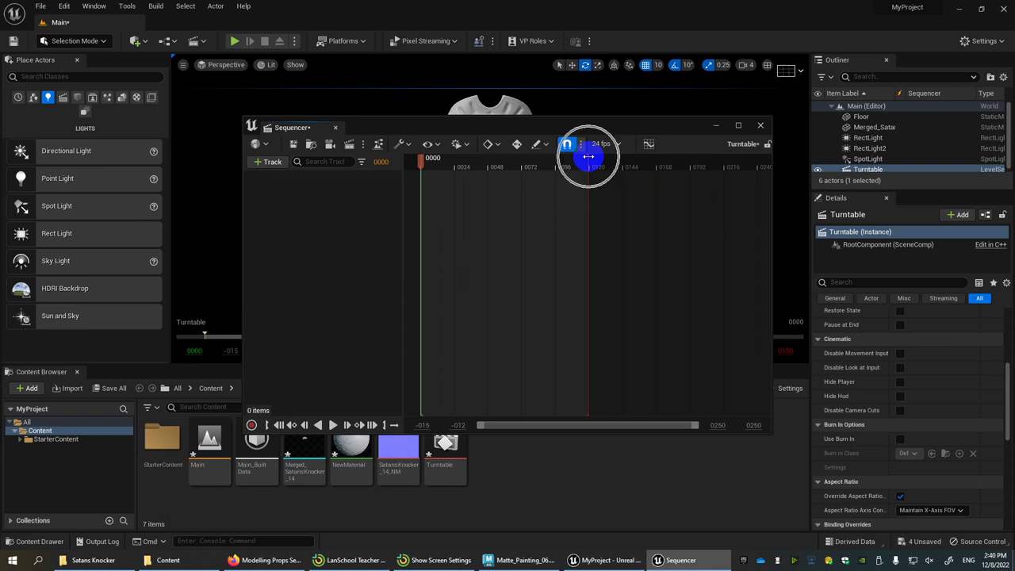
pyautogui.moveTo(588, 156)
pyautogui.mouseDown()
pyautogui.moveTo(700, 161)
pyautogui.moveTo(759, 181)
pyautogui.mouseUp()
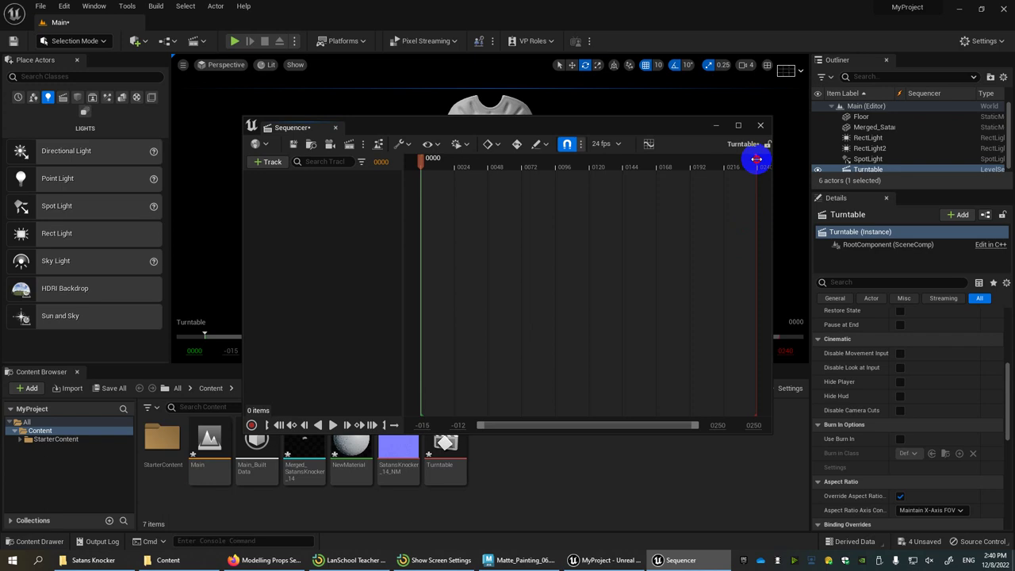
pyautogui.moveTo(761, 160); pyautogui.dragTo(756, 160)
# - Add the Merged_SatansKnocker_14 actor to the Turntable sequence and move the Sequencer window clear of the knocker's face
pyautogui.rightClick(311, 194)
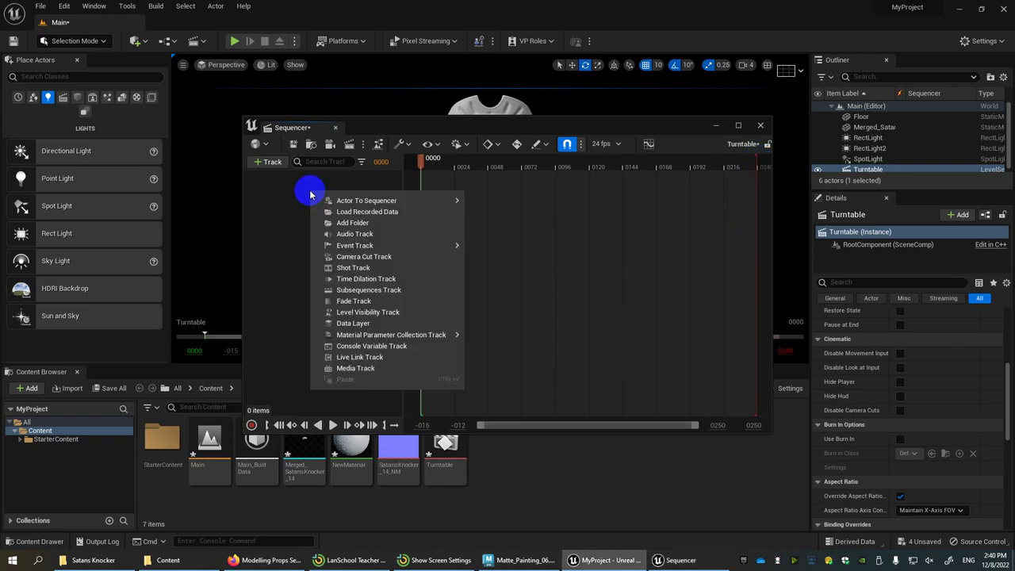
pyautogui.moveTo(343, 205)
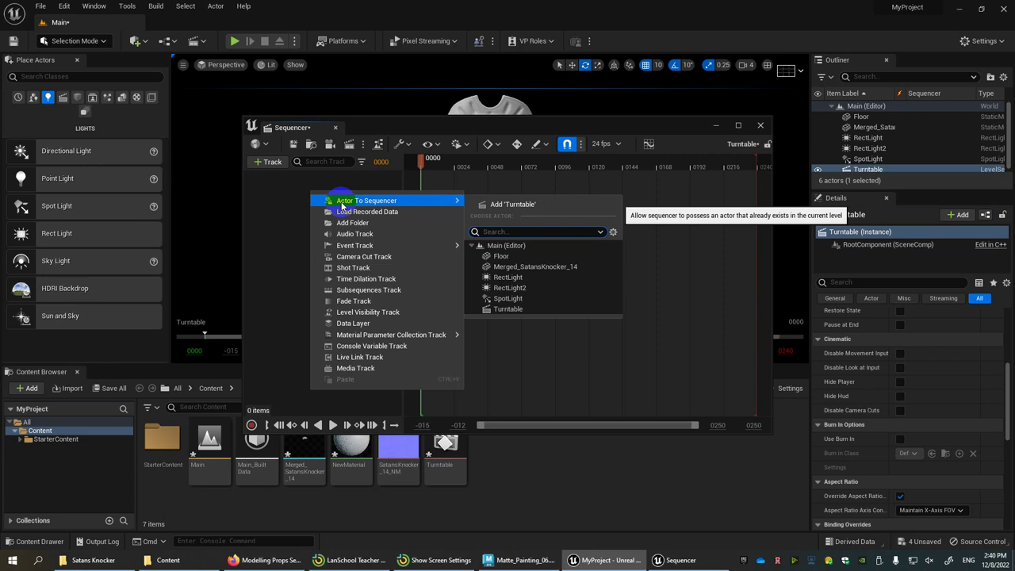
pyautogui.click(506, 268)
pyautogui.moveTo(505, 127); pyautogui.dragTo(525, 241)
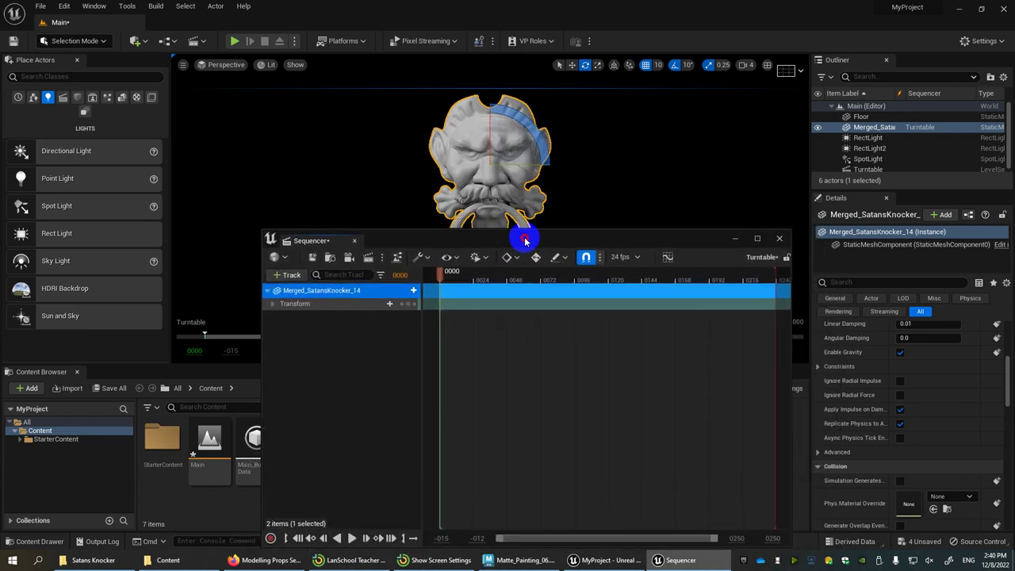
# - Set the knocker's rotation Yaw to 90 and key it at frame 0
pyautogui.click(336, 291)
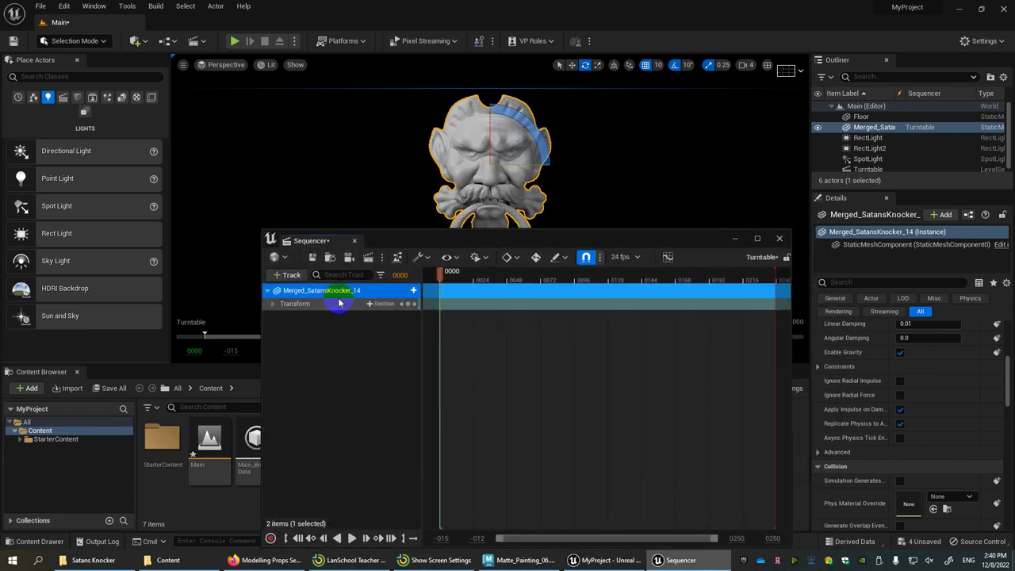
pyautogui.click(273, 305)
pyautogui.click(278, 325)
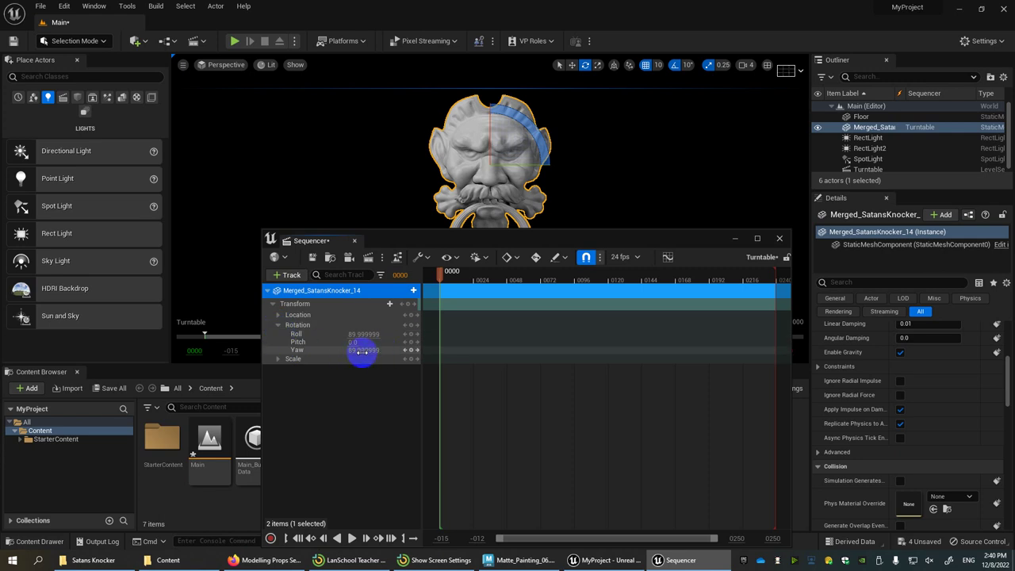
pyautogui.moveTo(363, 350)
pyautogui.mouseDown()
pyautogui.moveTo(384, 350)
pyautogui.moveTo(349, 350)
pyautogui.moveTo(408, 350)
pyautogui.moveTo(356, 351)
pyautogui.moveTo(365, 358)
pyautogui.moveTo(391, 356)
pyautogui.moveTo(365, 350)
pyautogui.moveTo(706, 333)
pyautogui.moveTo(365, 328)
pyautogui.moveTo(569, 315)
pyautogui.moveTo(373, 360)
pyautogui.moveTo(578, 362)
pyautogui.moveTo(416, 363)
pyautogui.moveTo(363, 344)
pyautogui.mouseUp()
pyautogui.hotkey('ctrl', 'z')
pyautogui.hotkey('ctrl', 'z')
pyautogui.write('90')
pyautogui.press('Return')
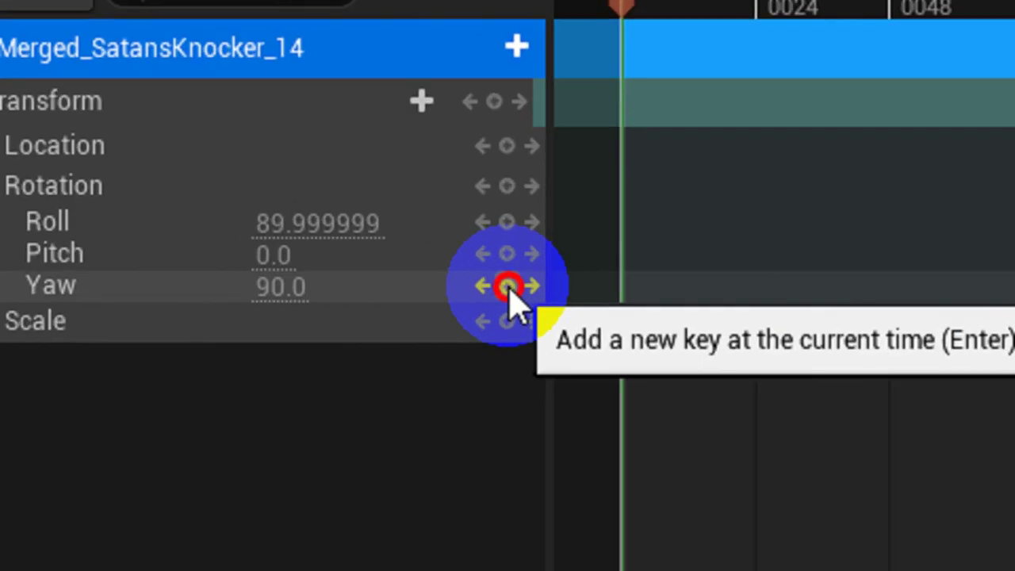
pyautogui.click(507, 287)
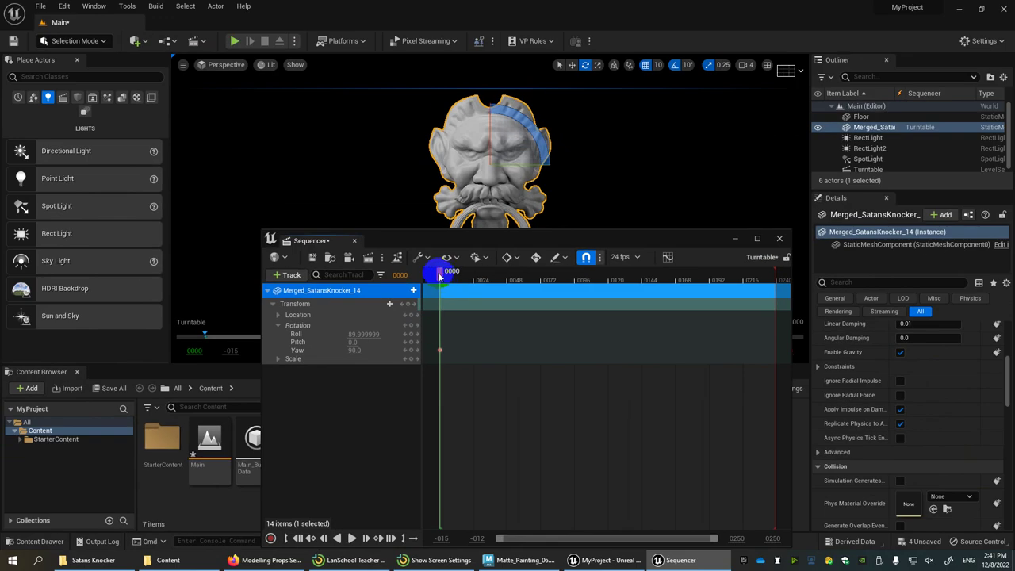
# - Key the knocker's rotation Yaw at frame 240 with a value of 450, and scrub back to the sequence start
pyautogui.moveTo(439, 276); pyautogui.dragTo(767, 279)
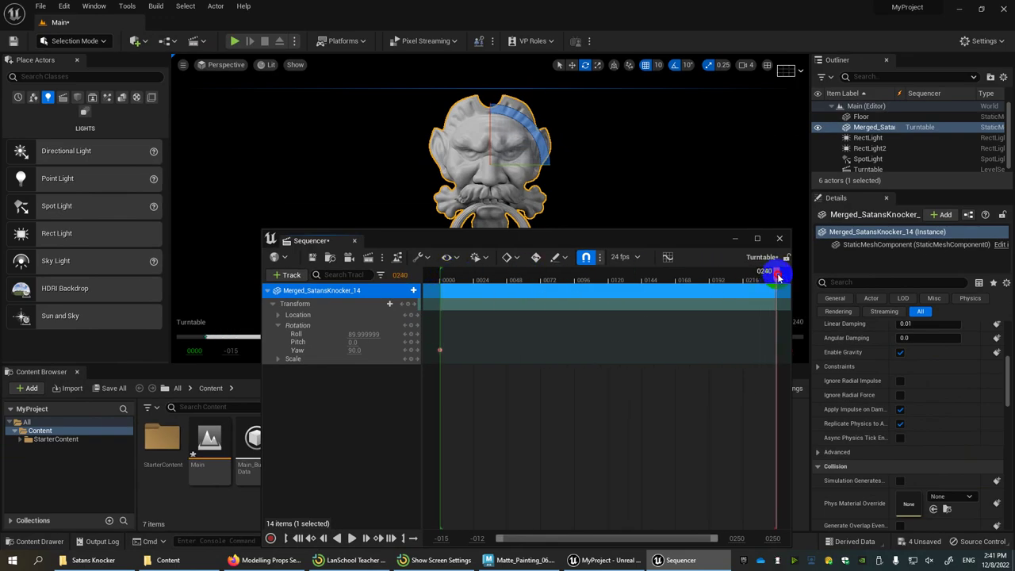
pyautogui.click(411, 349)
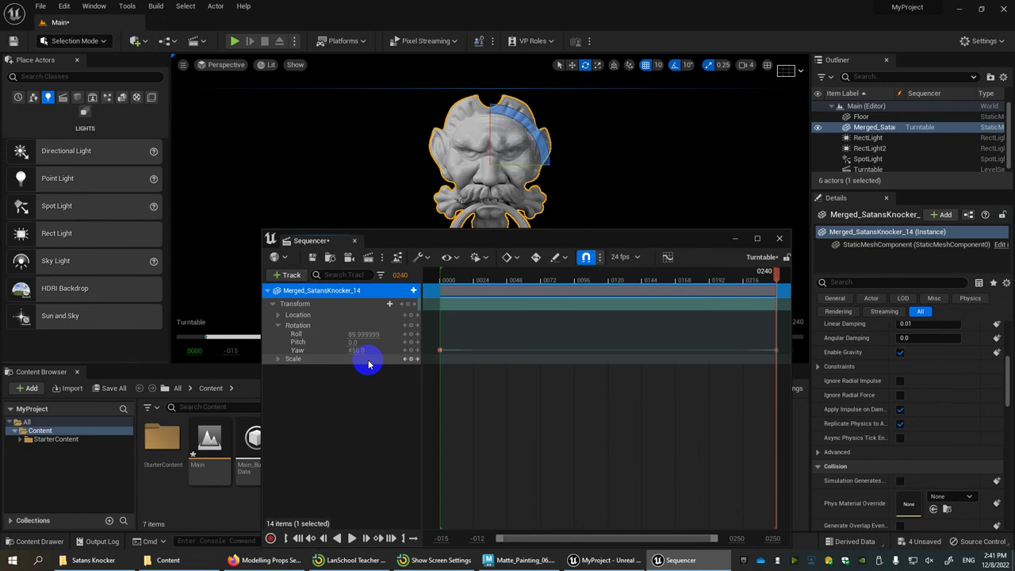
pyautogui.moveTo(546, 277); pyautogui.dragTo(445, 272)
# - Turn on looping for the sequence and play the knocker's rotation in the unobstructed viewport, pausing it after the check
pyautogui.moveTo(449, 236); pyautogui.dragTo(345, 159)
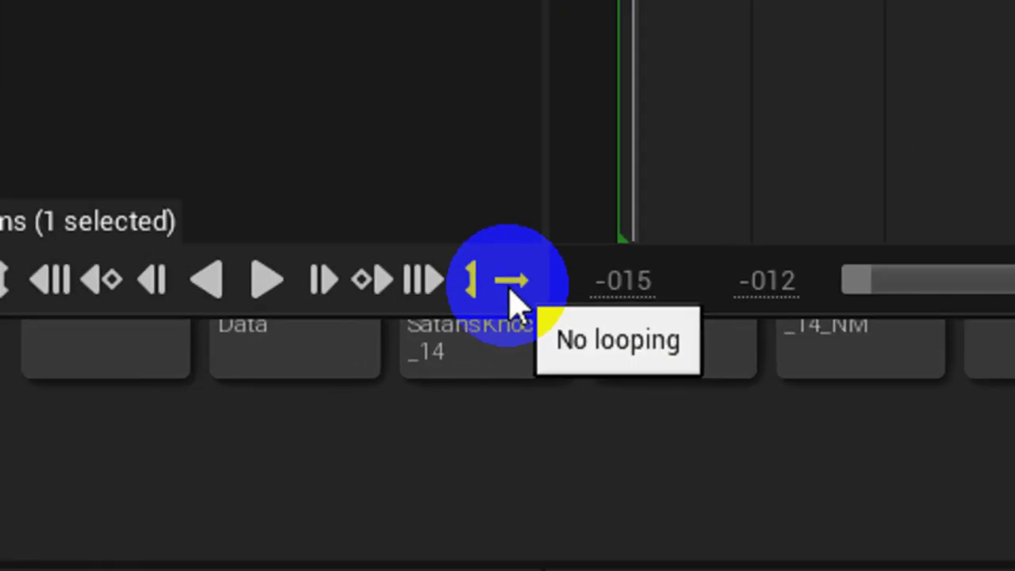
pyautogui.click(311, 462)
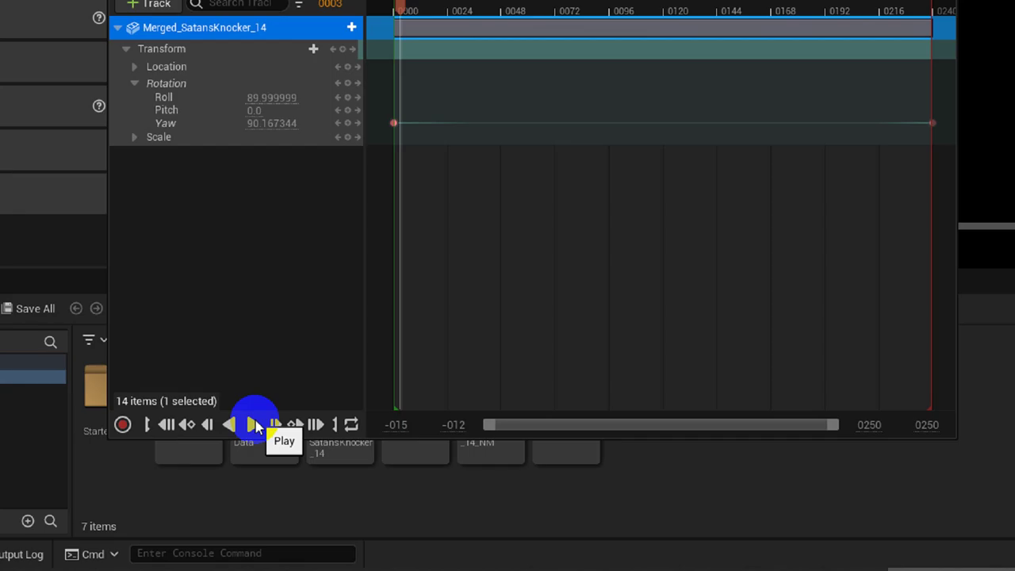
pyautogui.click(267, 279)
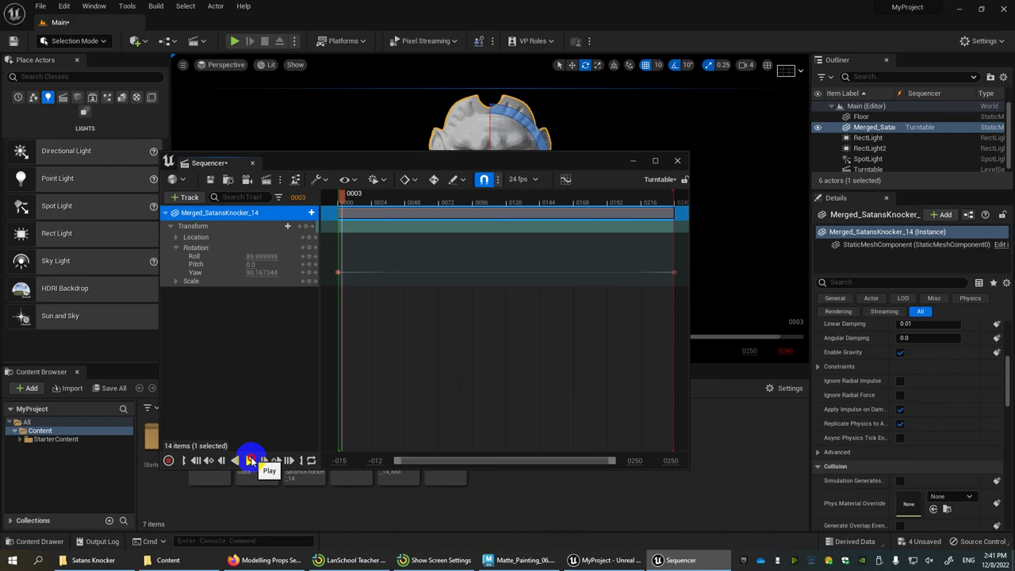
pyautogui.click(632, 160)
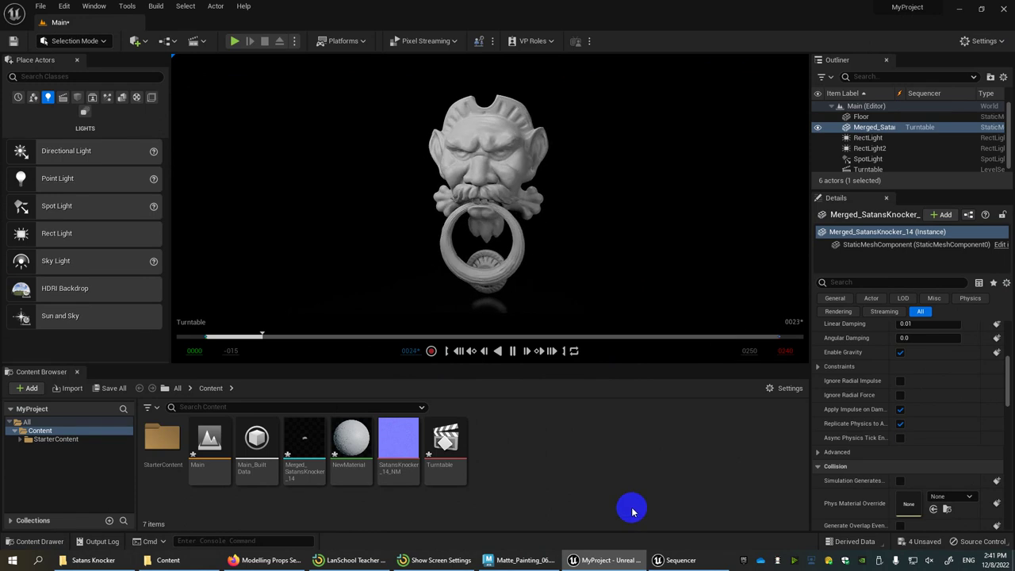
pyautogui.click(670, 560)
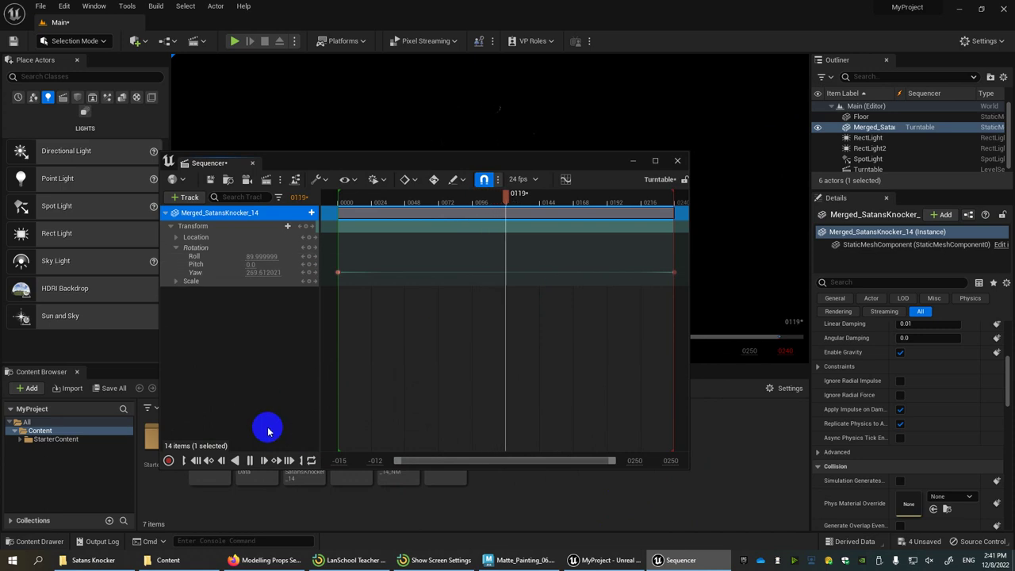
pyautogui.click(250, 460)
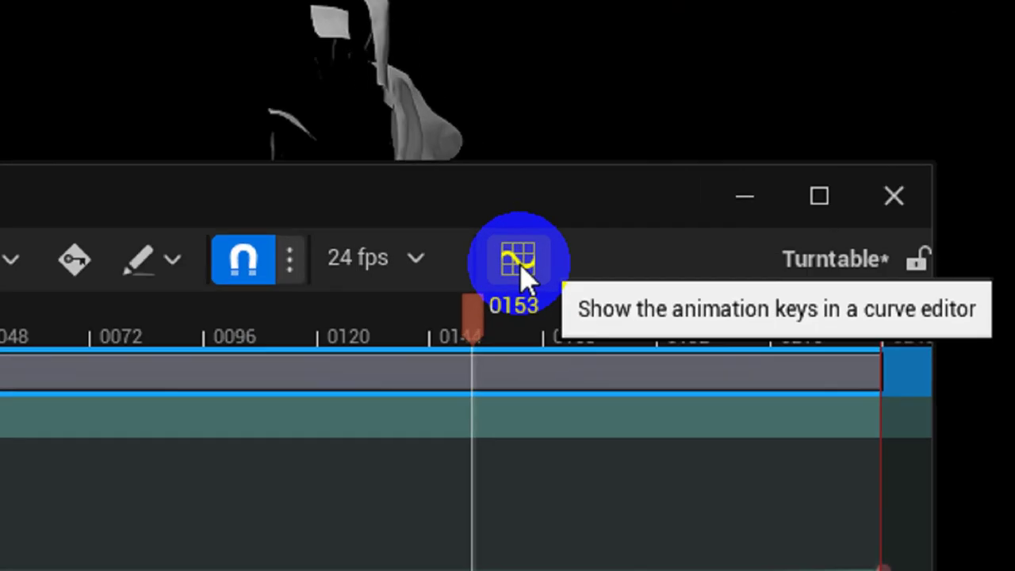
# - Open the sequence's curve editor, display the knocker's Transform curves and select the yaw keys
pyautogui.click(566, 183)
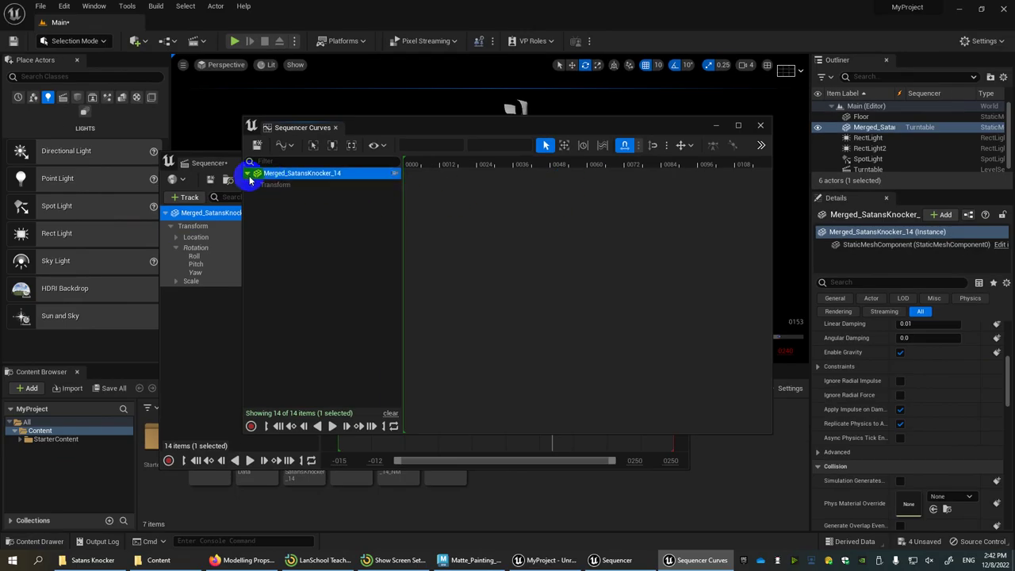
pyautogui.click(259, 187)
pyautogui.moveTo(757, 183); pyautogui.dragTo(718, 219)
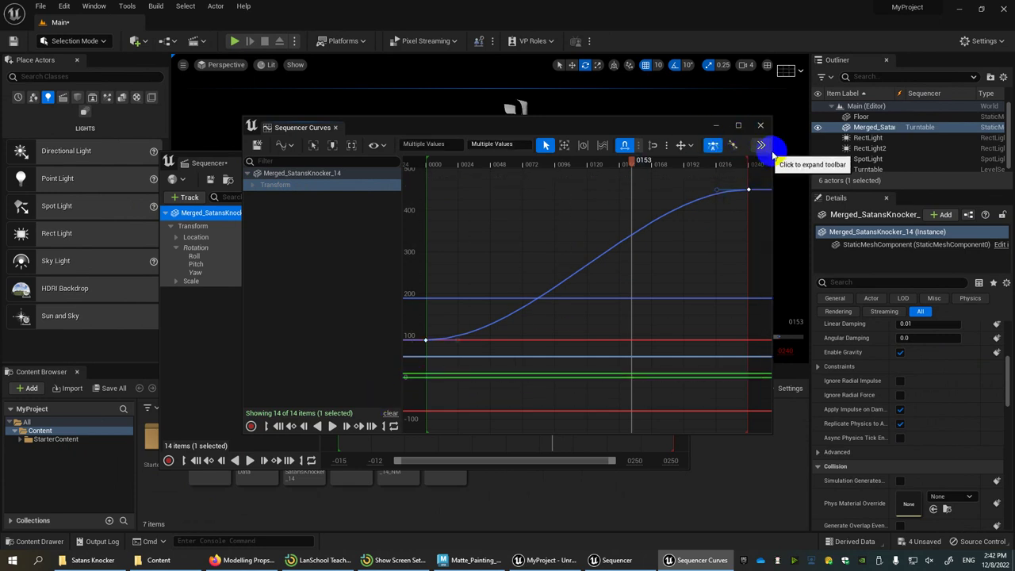
pyautogui.click(773, 152)
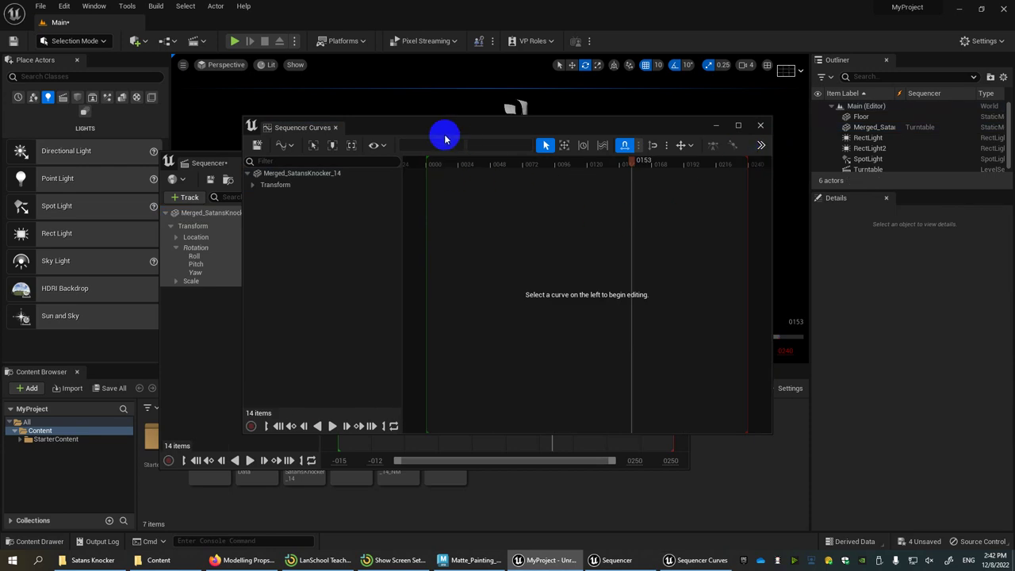
pyautogui.moveTo(410, 112); pyautogui.dragTo(574, 114)
pyautogui.hotkey('ctrl', 'z')
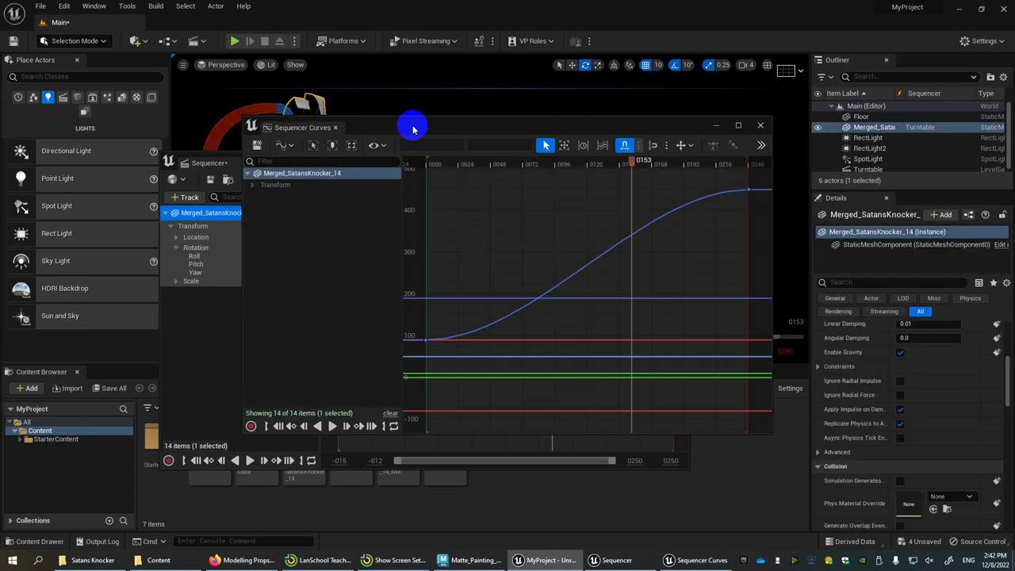
# - Widen the curve editor window, select both yaw keys and set their interpolation to linear
pyautogui.moveTo(414, 127); pyautogui.dragTo(714, 127)
pyautogui.moveTo(333, 142); pyautogui.dragTo(344, 140)
pyautogui.moveTo(775, 125); pyautogui.dragTo(485, 152)
pyautogui.moveTo(769, 207); pyautogui.dragTo(405, 429)
pyautogui.moveTo(781, 192); pyautogui.dragTo(870, 195)
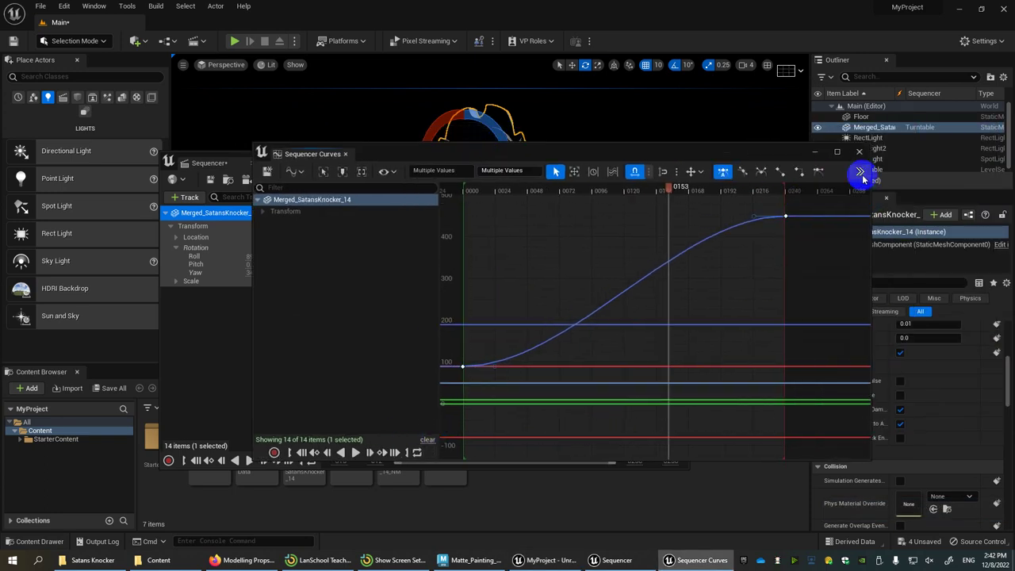
pyautogui.click(861, 173)
pyautogui.click(861, 173)
pyautogui.click(862, 173)
pyautogui.click(861, 173)
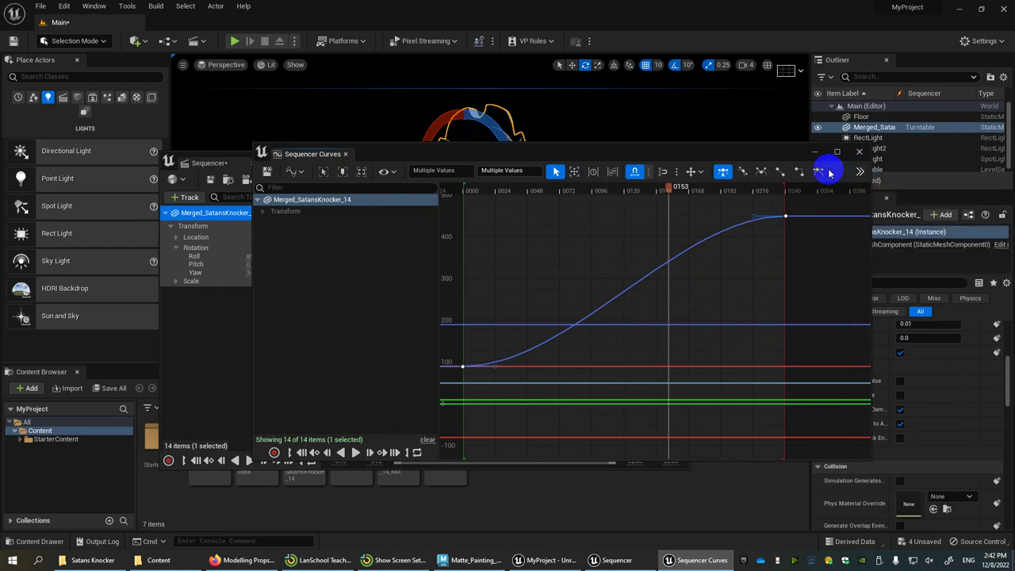
pyautogui.click(780, 173)
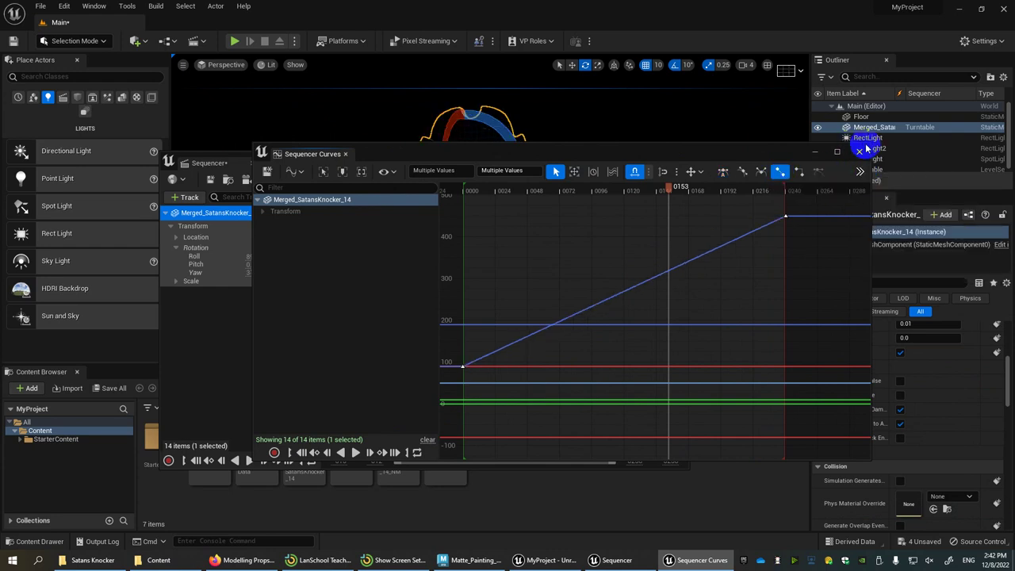
# - Close the curve editor and play the knocker's rotation in the unobstructed viewport, pausing it after the check
pyautogui.click(860, 151)
pyautogui.moveTo(602, 165); pyautogui.dragTo(476, 175)
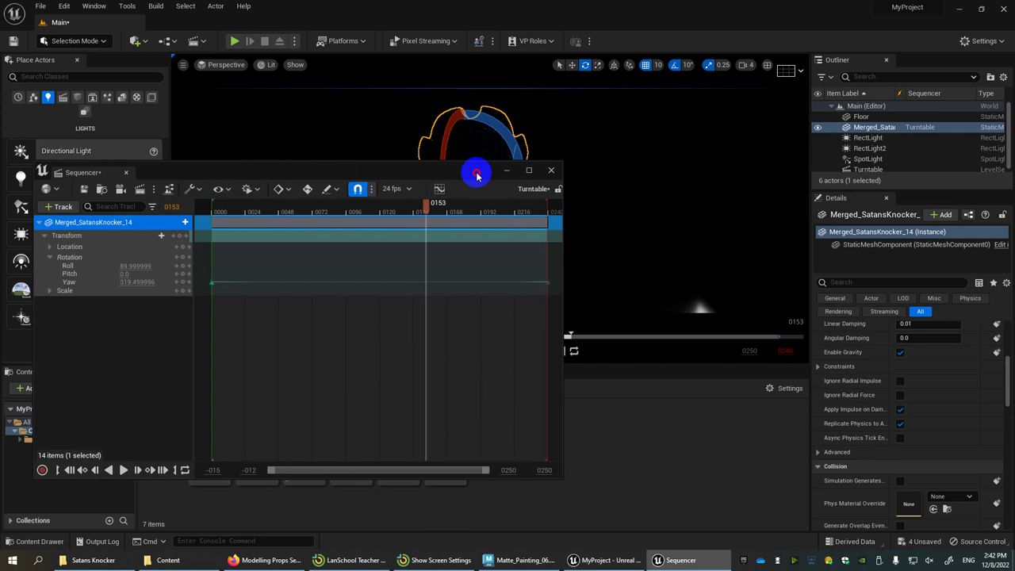
pyautogui.click(125, 469)
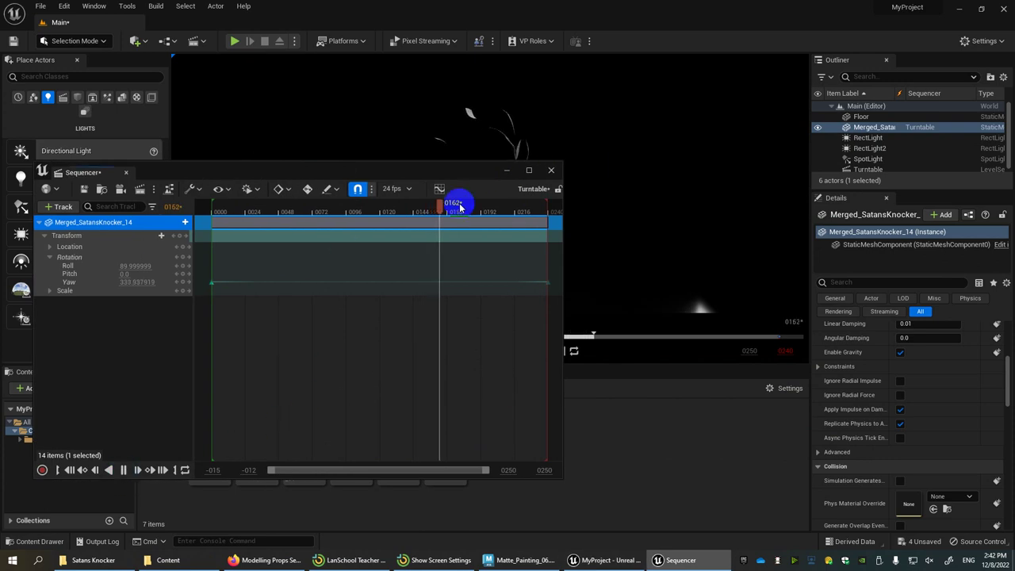
pyautogui.click(507, 170)
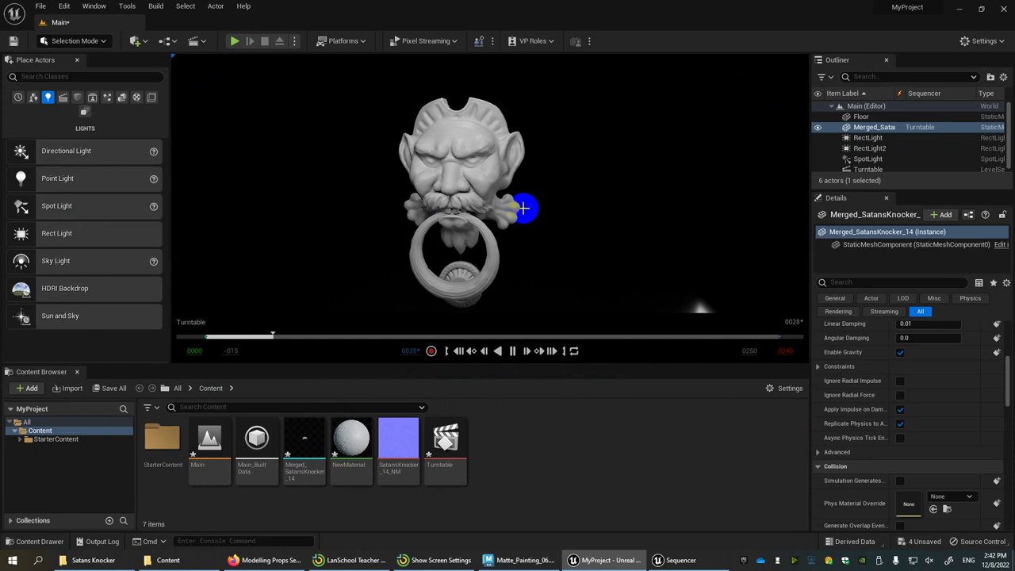
pyautogui.click(500, 352)
pyautogui.click(511, 354)
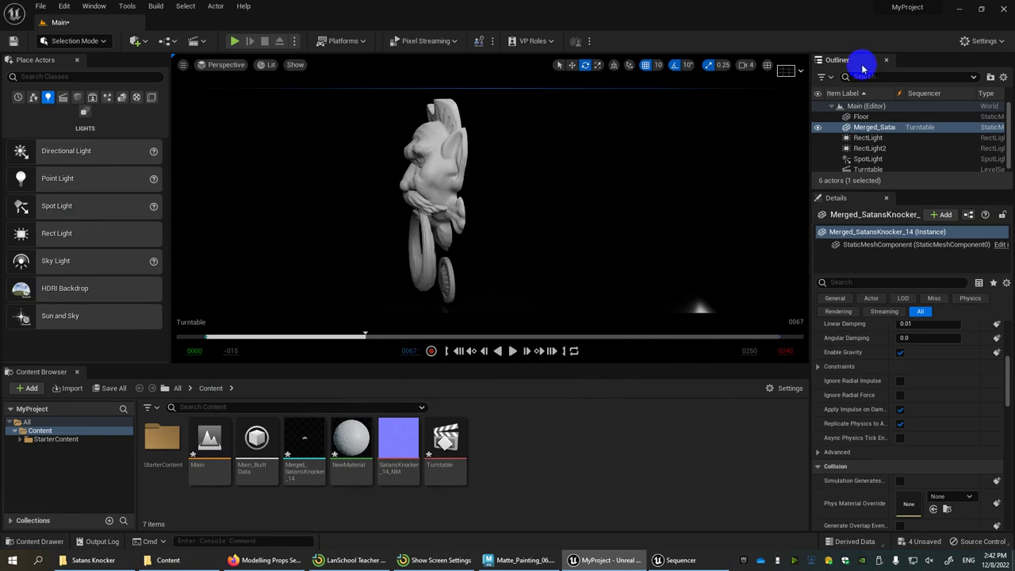
# - Turn on the viewport's Action Safe frame, fit the knocker inside it and scrub back to the beginning of the timeline
pyautogui.click(797, 72)
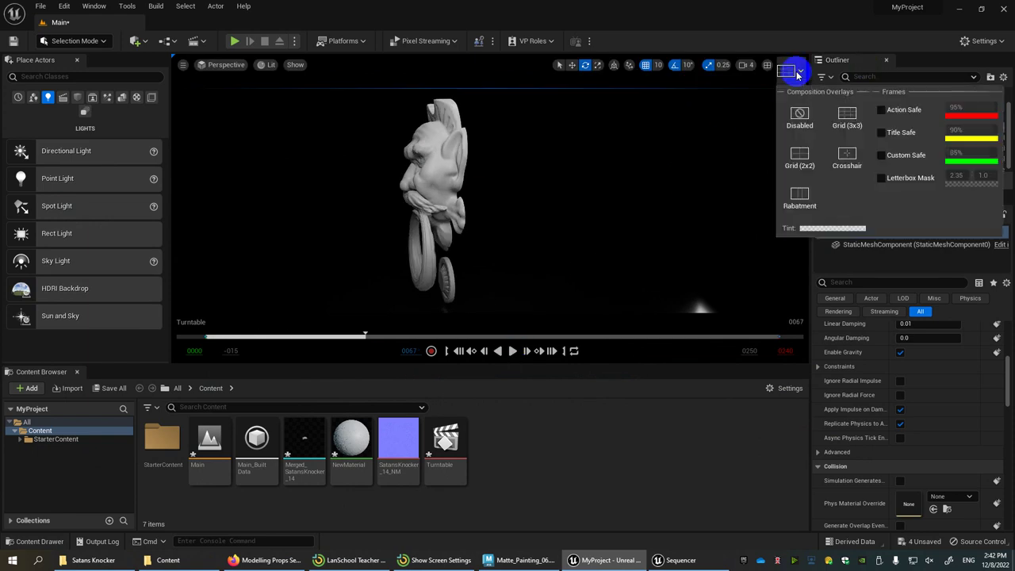
pyautogui.click(882, 111)
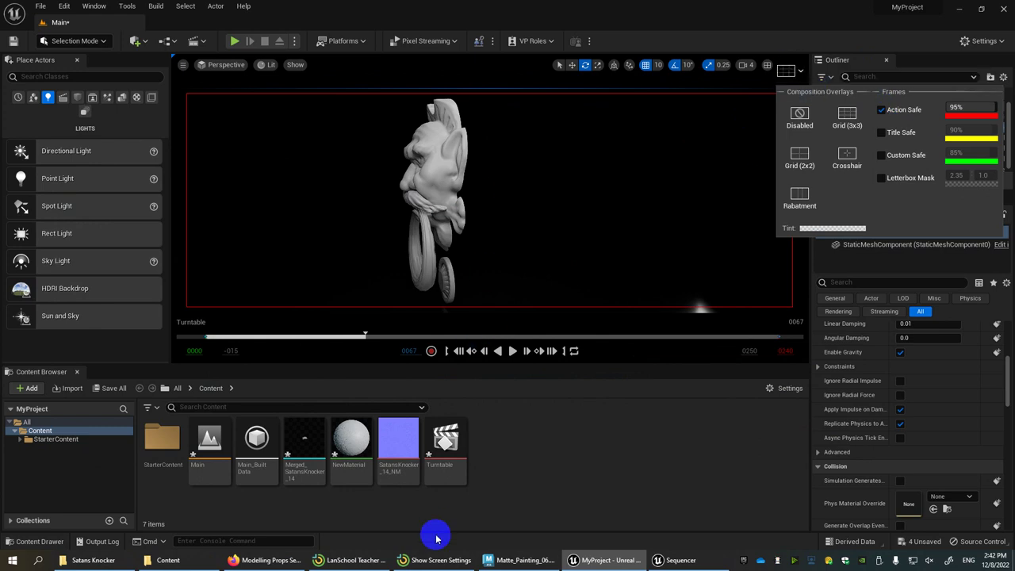
pyautogui.click(369, 336)
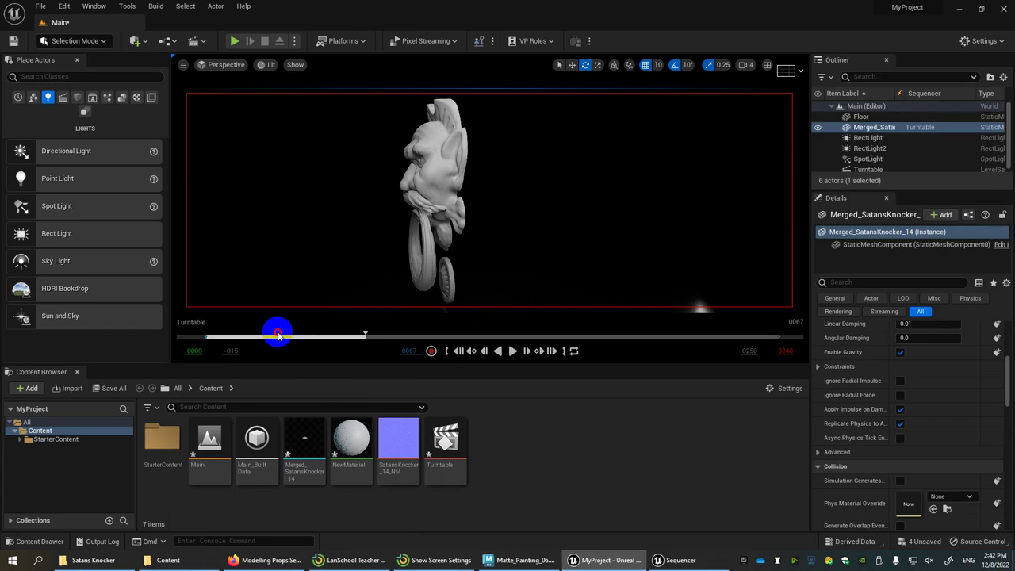
pyautogui.moveTo(345, 342); pyautogui.dragTo(208, 336)
pyautogui.click(428, 231)
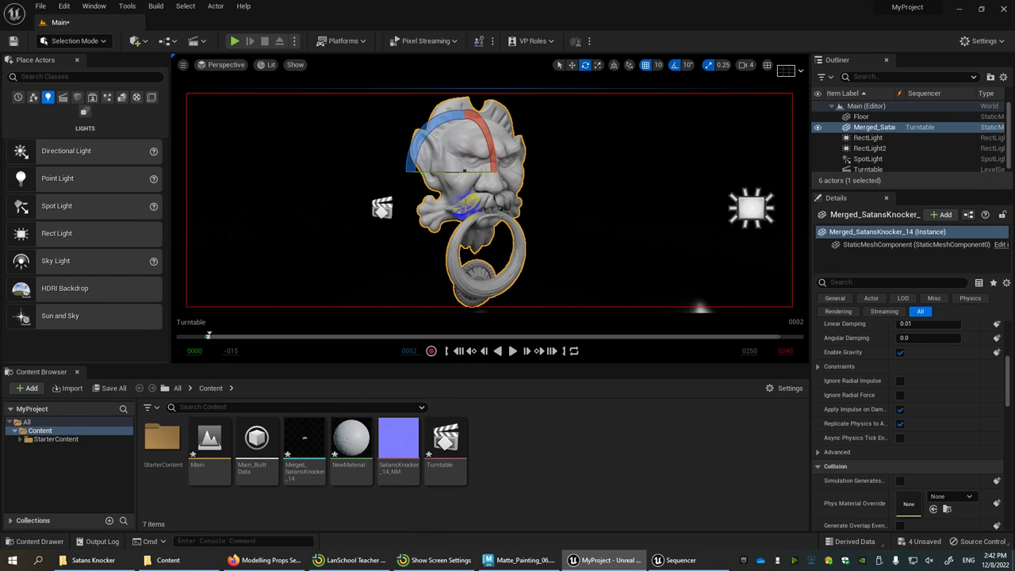
pyautogui.moveTo(466, 205); pyautogui.dragTo(465, 238)
pyautogui.press('g')
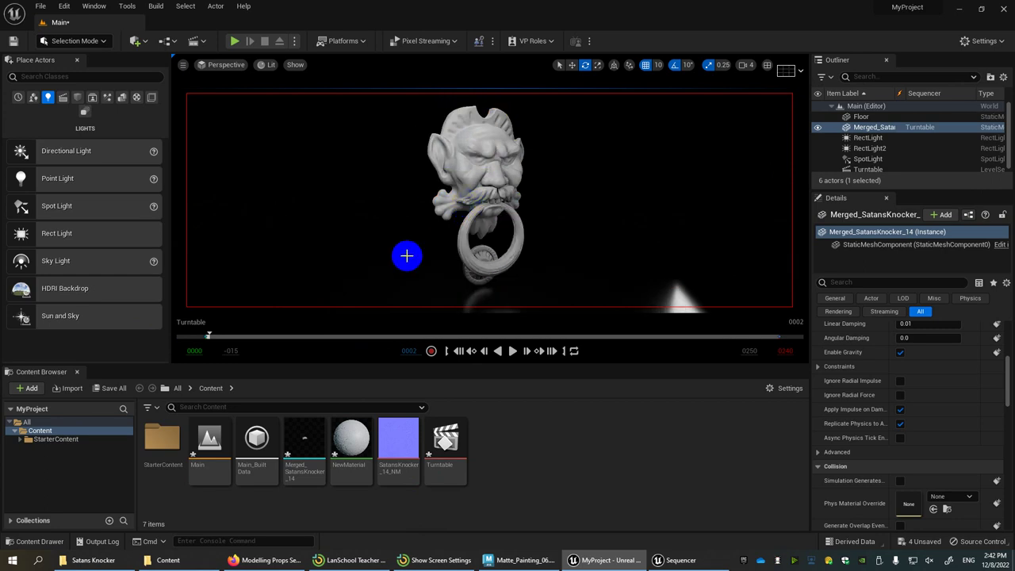
pyautogui.moveTo(227, 335); pyautogui.dragTo(174, 336)
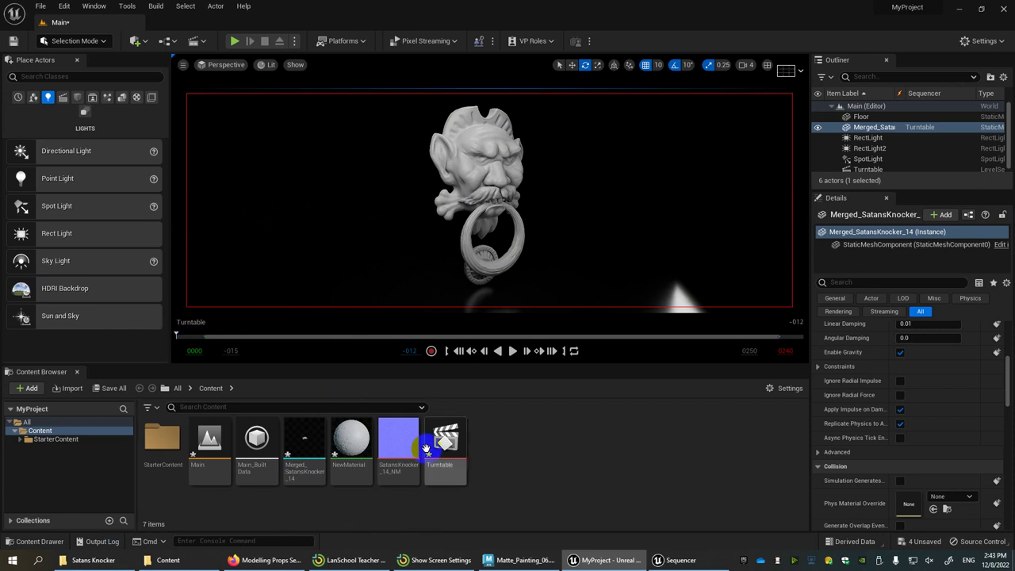
# - Close the Sequencer, reopen the Turntable level sequence from the project content and move its window over the viewport
pyautogui.click(679, 559)
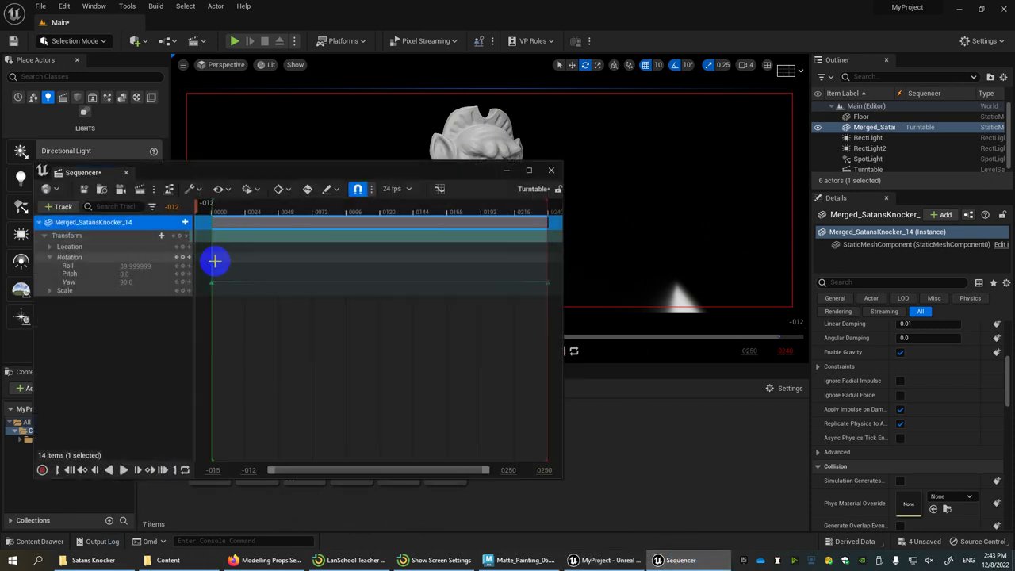
pyautogui.click(501, 169)
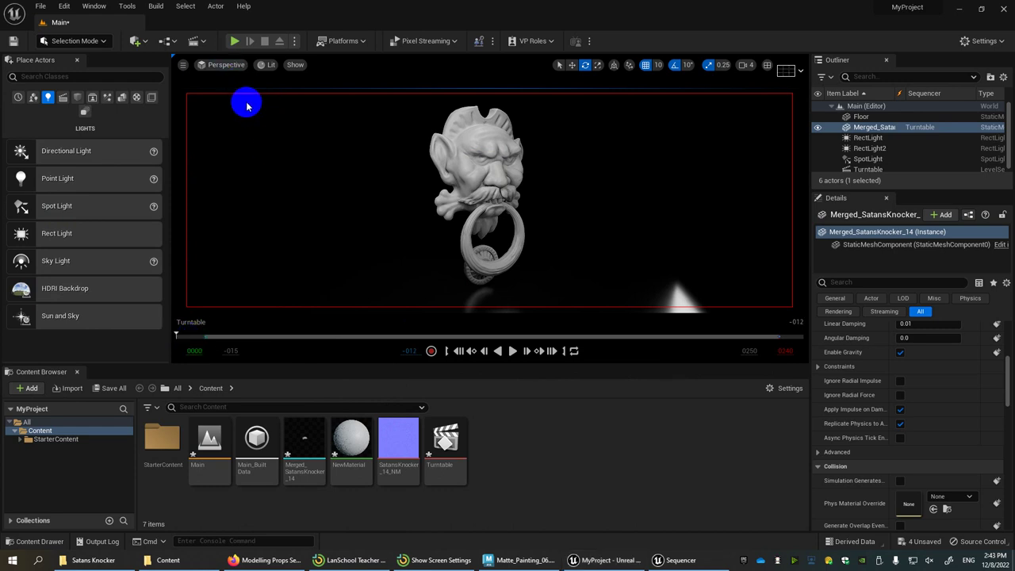
pyautogui.click(687, 561)
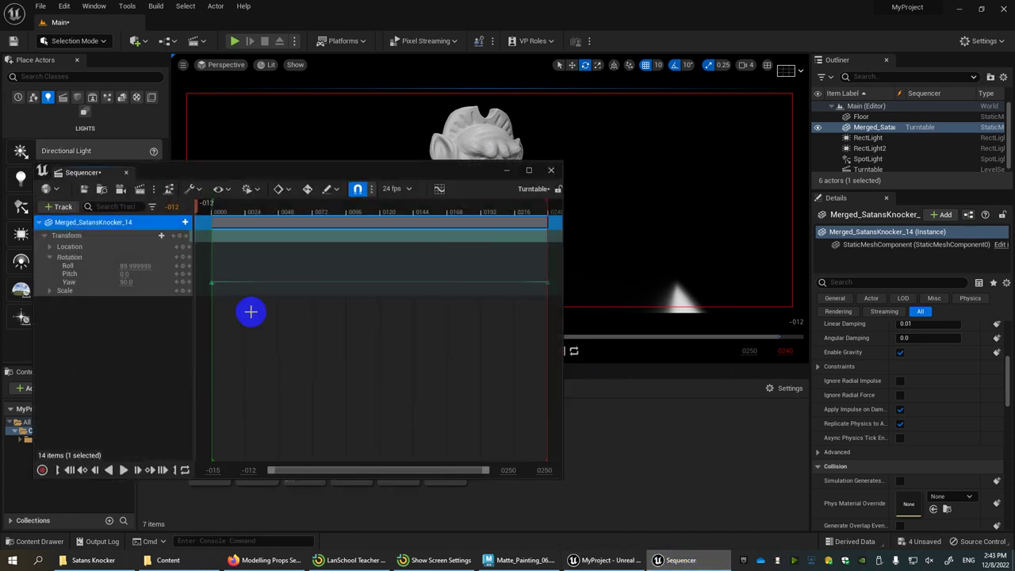
pyautogui.moveTo(195, 168)
pyautogui.mouseDown()
pyautogui.moveTo(229, 169)
pyautogui.moveTo(198, 181)
pyautogui.mouseUp()
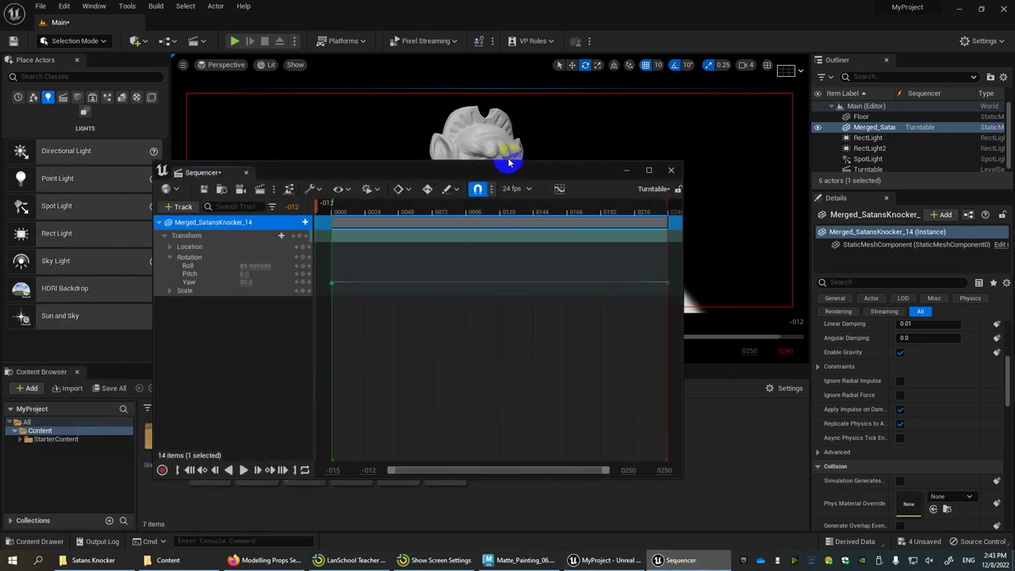
pyautogui.click(671, 169)
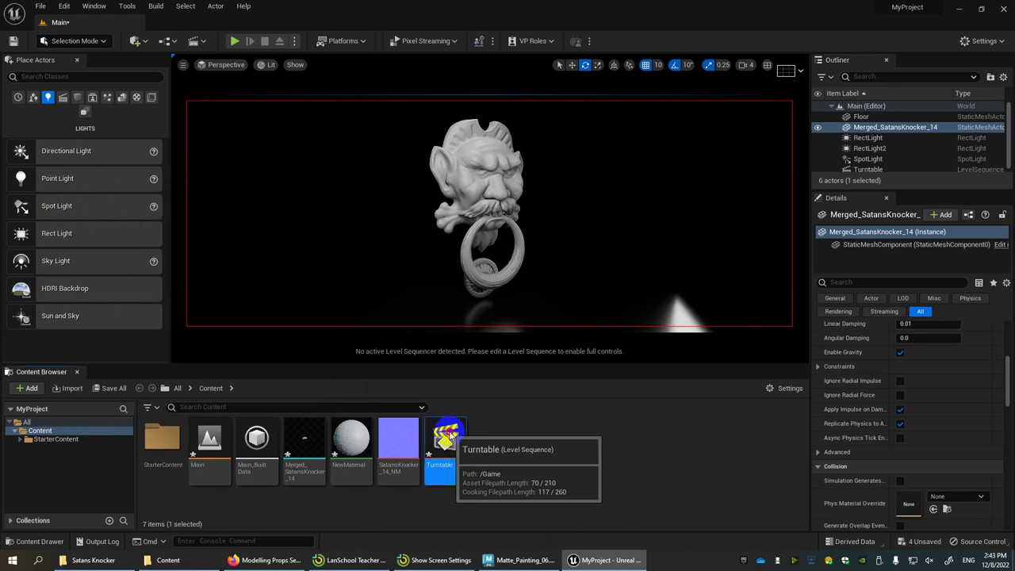
pyautogui.doubleClick(449, 436)
pyautogui.moveTo(409, 174); pyautogui.dragTo(518, 141)
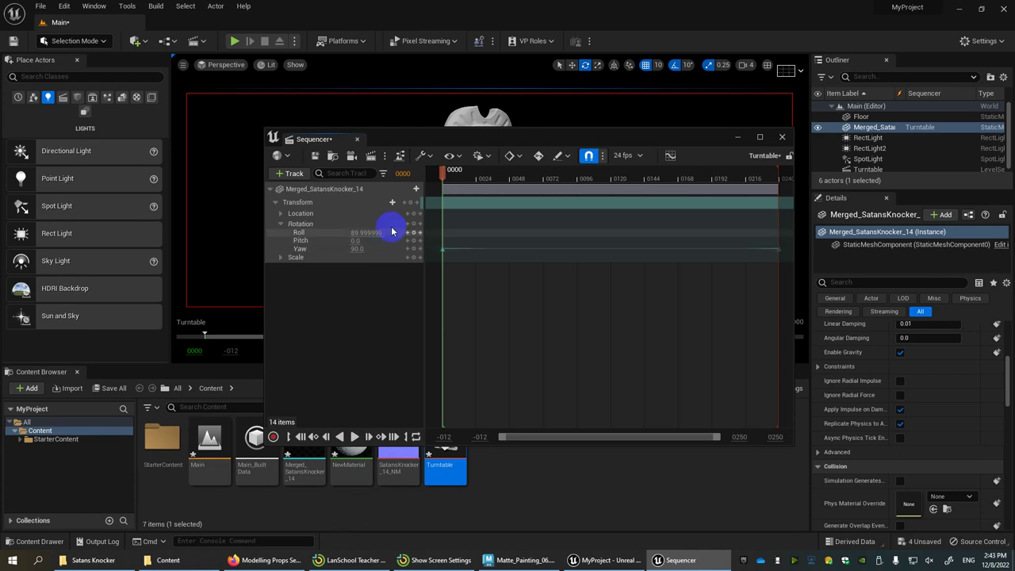
# - Create a new camera as the sequence's camera cut and pull it back until the whole knocker fits the Action Safe frame
pyautogui.click(351, 157)
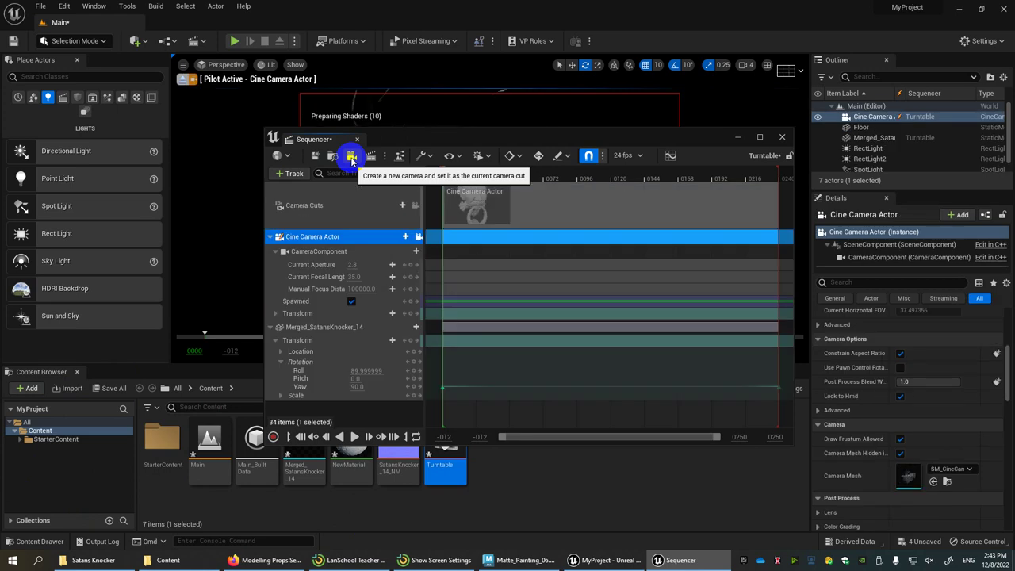
pyautogui.click(738, 137)
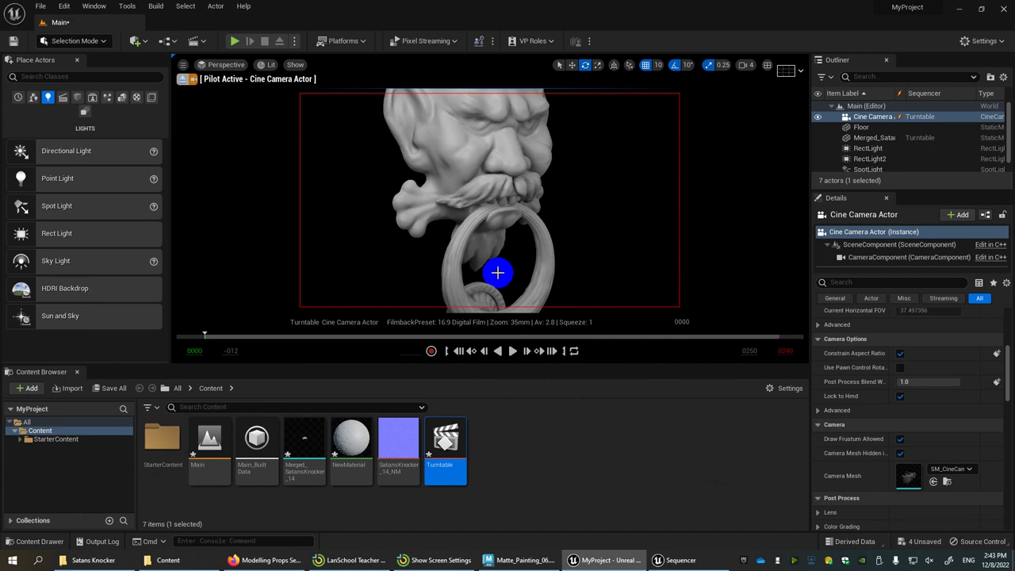
pyautogui.keyDown('alt'); pyautogui.moveTo(498, 272); pyautogui.dragTo(481, 192, button='right'); pyautogui.keyUp('alt')
pyautogui.click(496, 435)
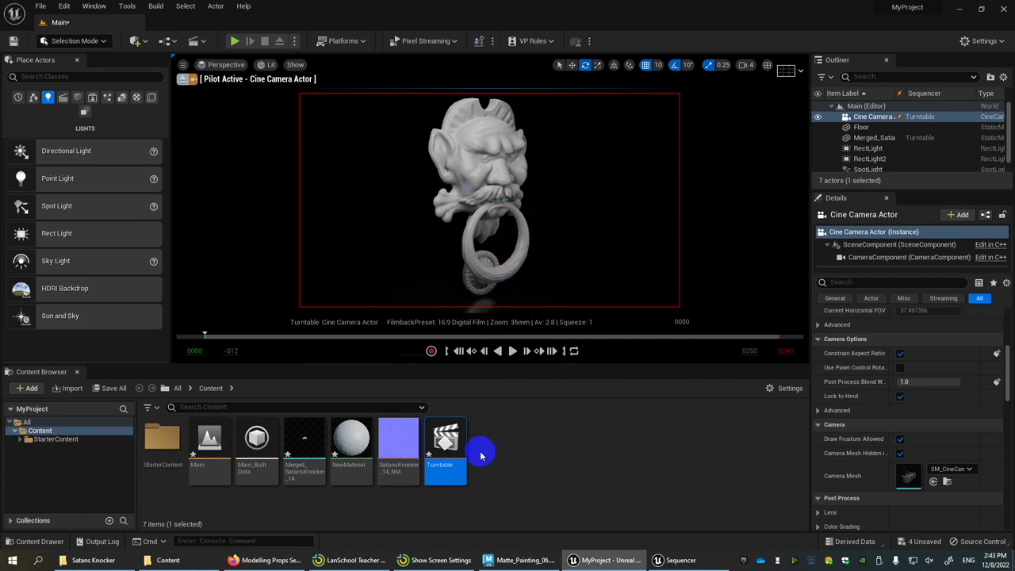
# - Play the turntable through the new cine camera with the Sequencer out of the way, and pause it after the check
pyautogui.click(671, 558)
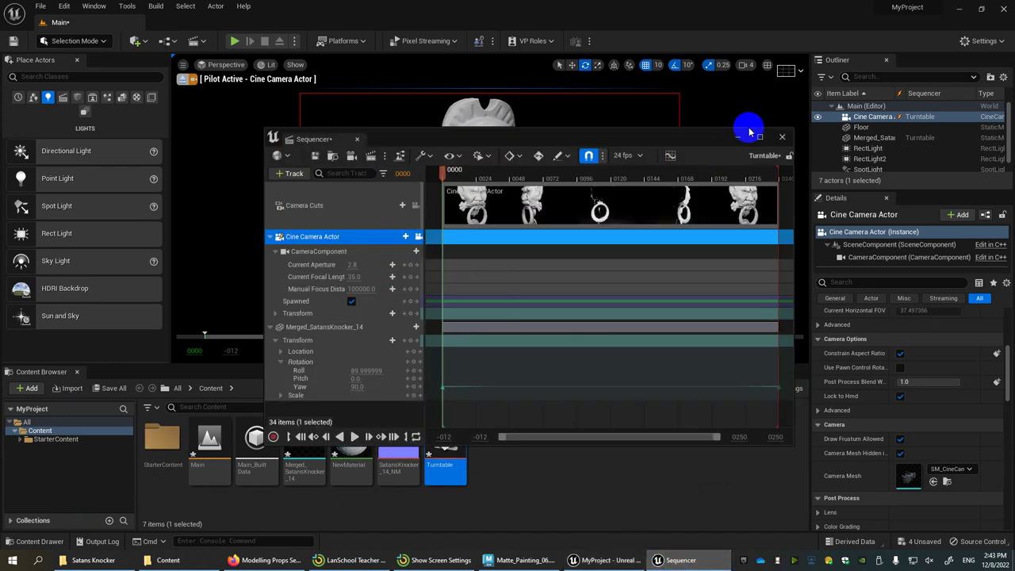
pyautogui.click(355, 437)
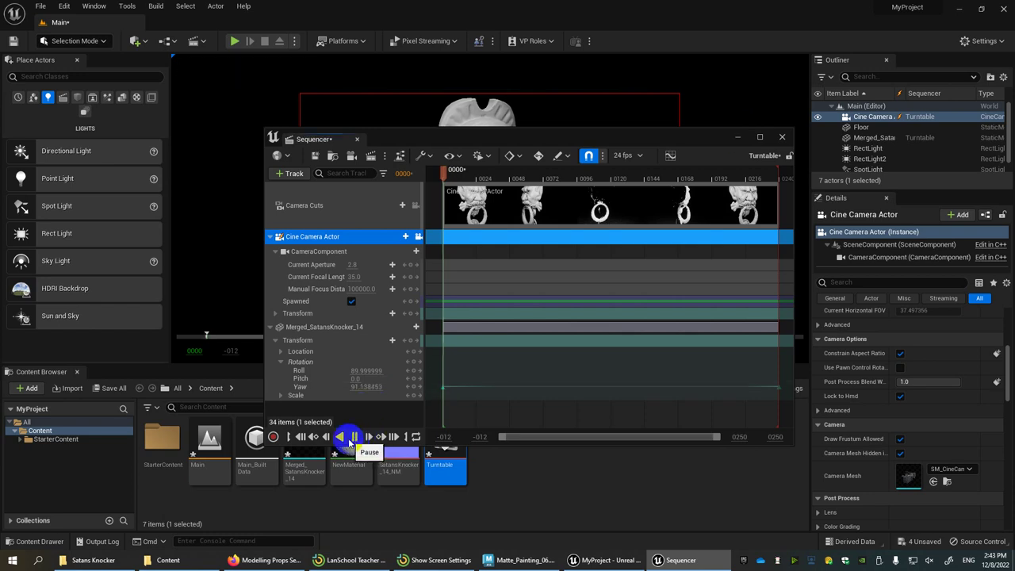
pyautogui.click(735, 138)
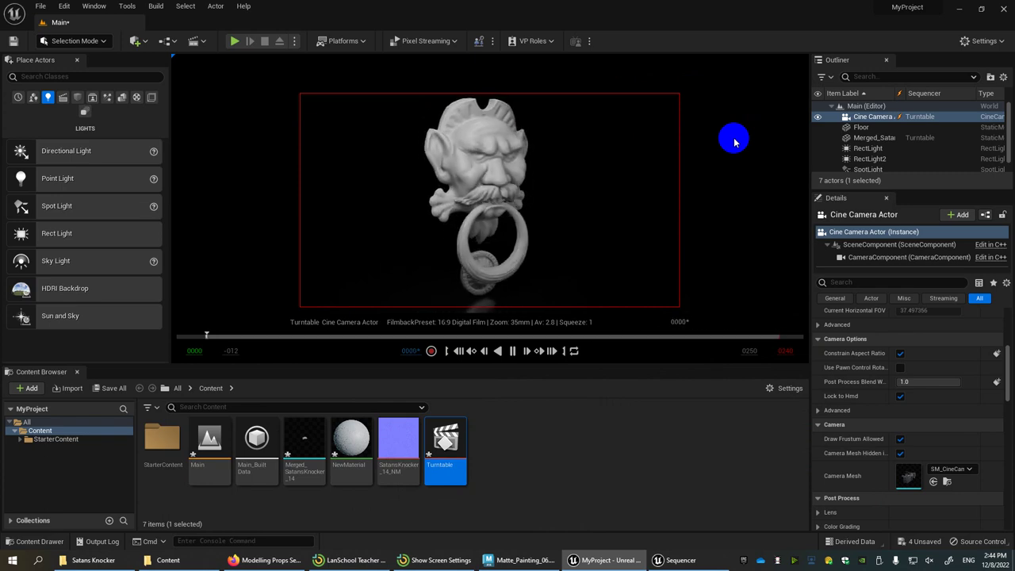
pyautogui.click(513, 350)
# - Show the Crosshair composition overlay and scrub the sequence to frame 20
pyautogui.click(801, 71)
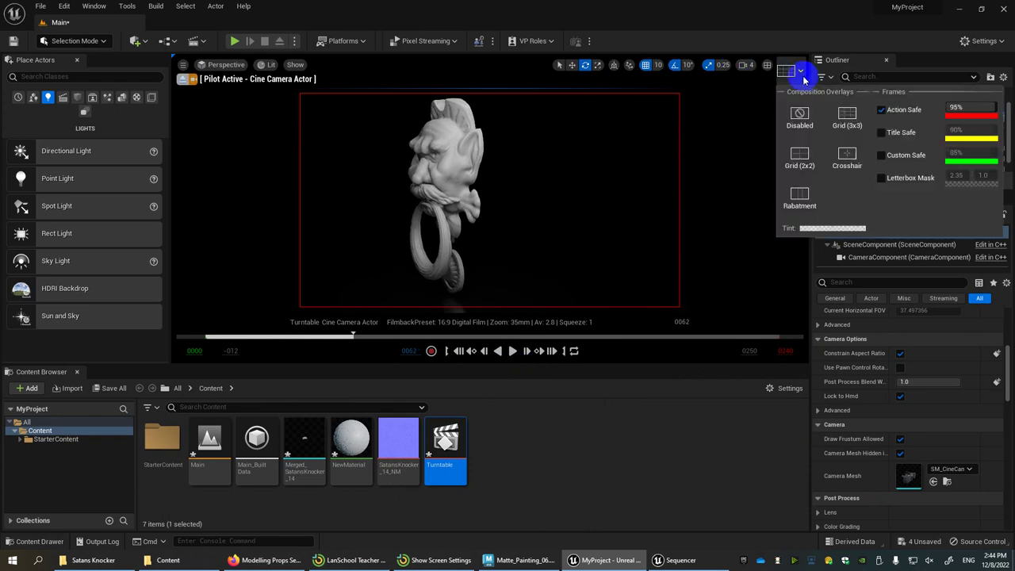
pyautogui.click(851, 154)
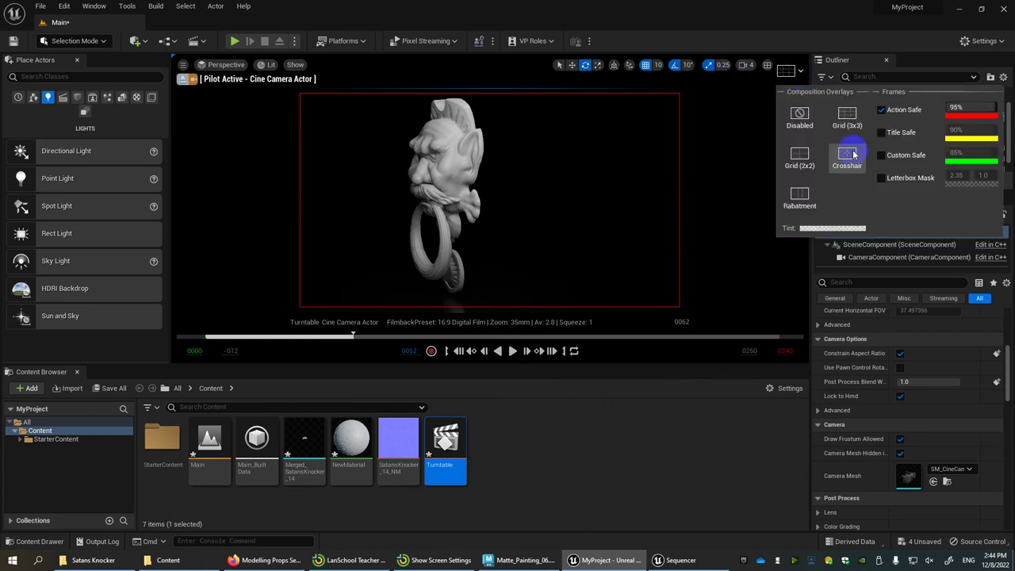
pyautogui.click(346, 335)
pyautogui.click(326, 340)
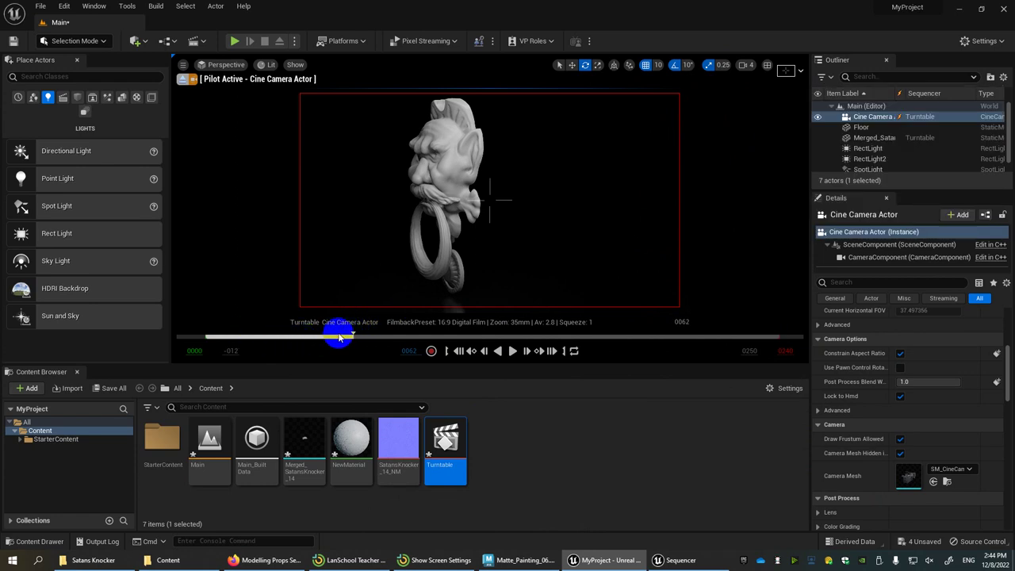
pyautogui.moveTo(352, 337); pyautogui.dragTo(254, 336)
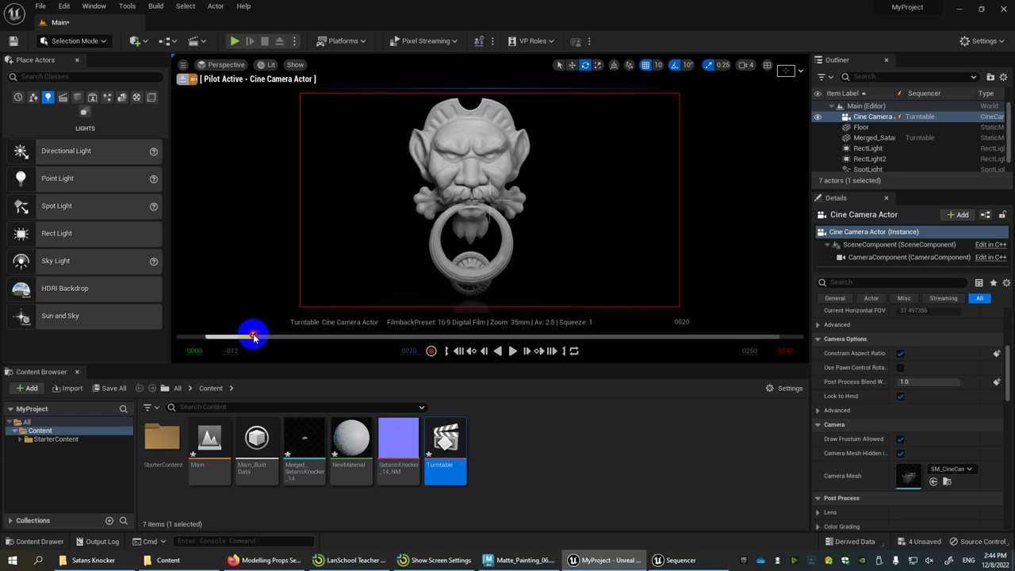
# - Try to shift the knocker sideways onto the crosshair with the Move tool, and undo the move
pyautogui.click(471, 182)
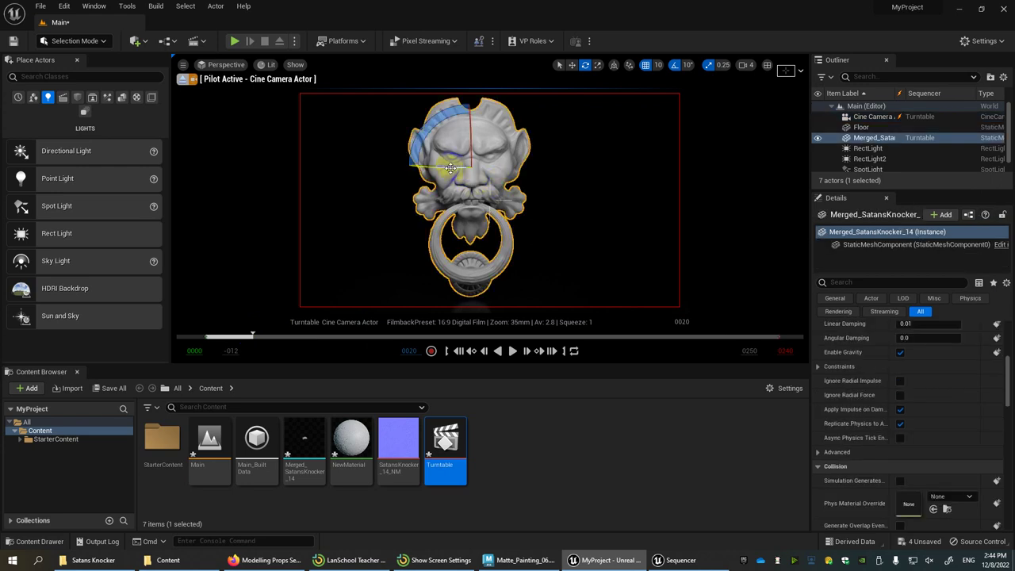
pyautogui.press('w')
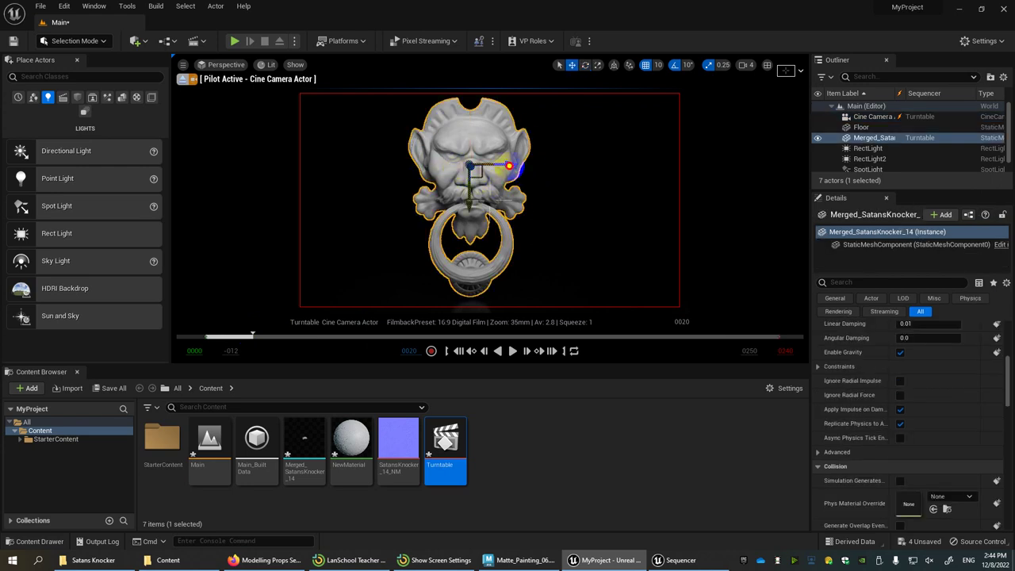
pyautogui.moveTo(508, 165); pyautogui.dragTo(533, 165)
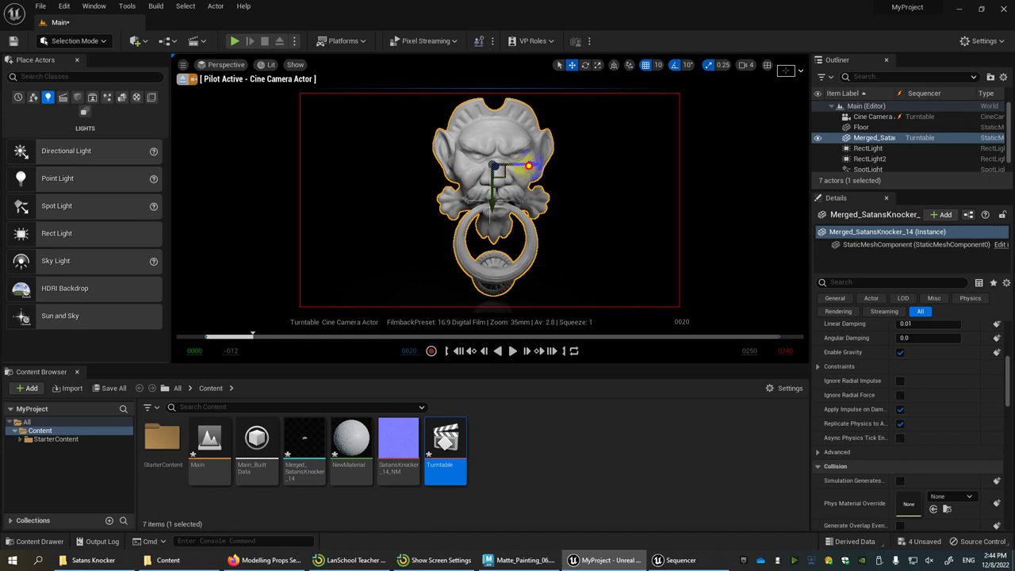
pyautogui.hotkey('ctrl', 'z')
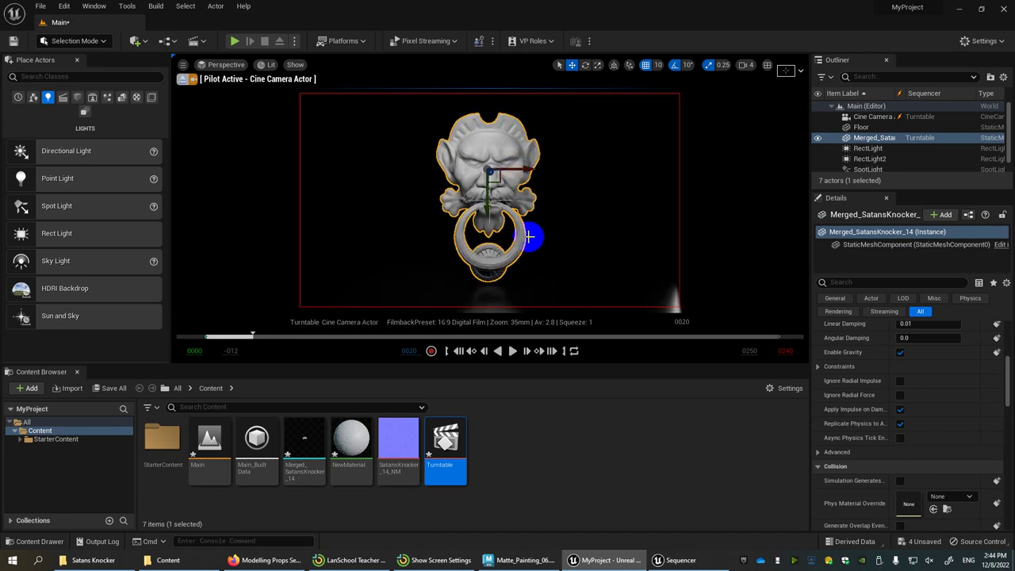
# - Reframe the piloted camera around the knocker at the crosshair, then check the framing by playing from frame 0 and pausing
pyautogui.keyDown('alt'); pyautogui.moveTo(529, 233); pyautogui.dragTo(545, 247, button='right'); pyautogui.keyUp('alt')
pyautogui.moveTo(213, 342)
pyautogui.mouseDown()
pyautogui.moveTo(188, 339)
pyautogui.moveTo(207, 341)
pyautogui.mouseUp()
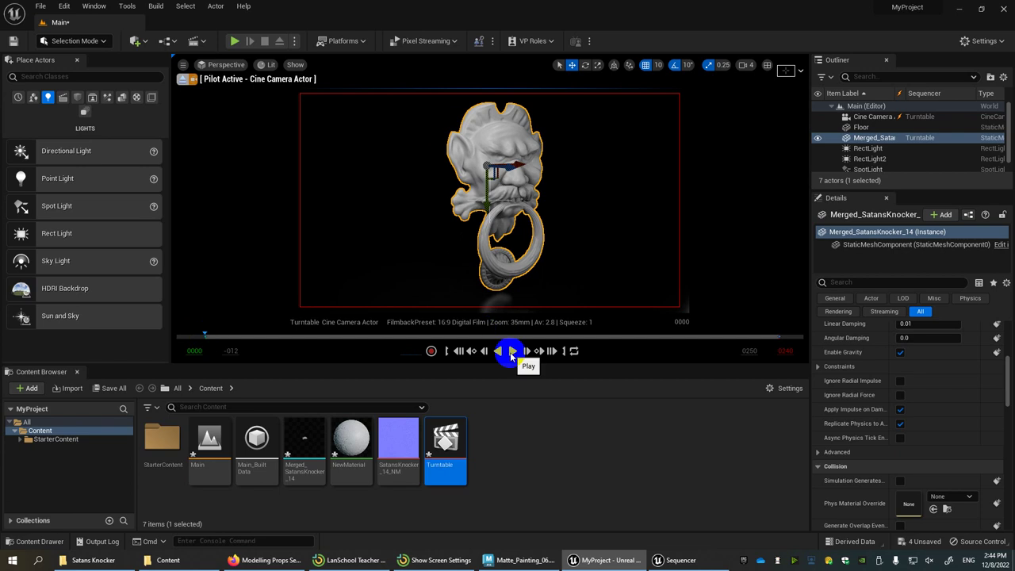
pyautogui.click(511, 351)
pyautogui.click(511, 351)
# - Set the timeline's view range start to 0, then play the turntable through the camera and pause it
pyautogui.click(234, 351)
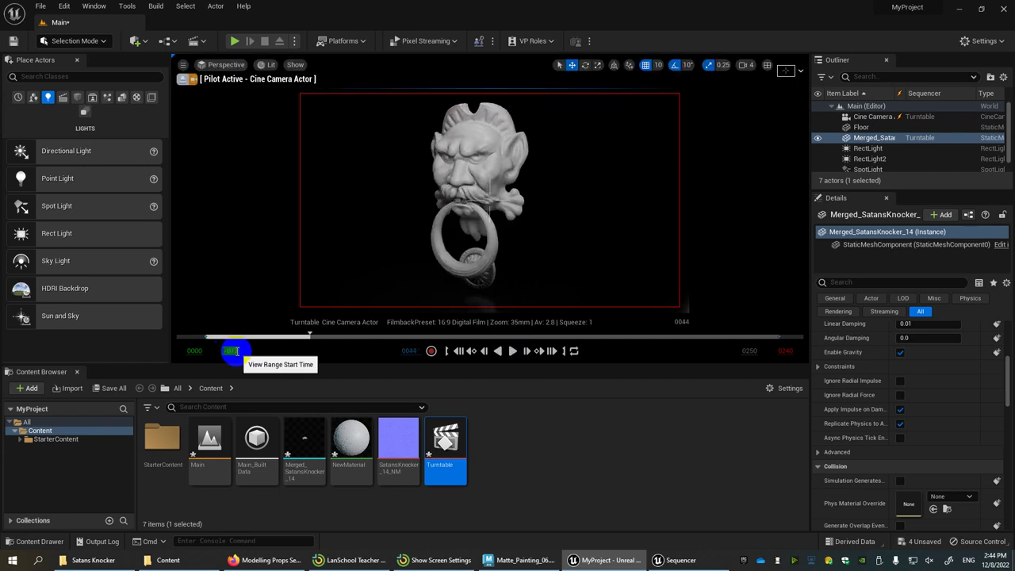
pyautogui.write('0')
pyautogui.press('Return')
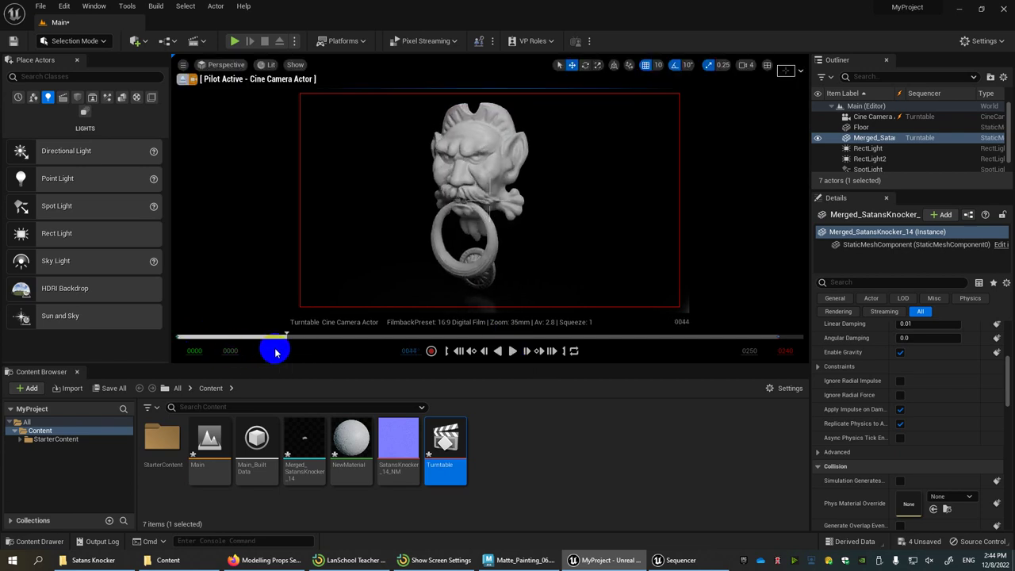
pyautogui.click(512, 352)
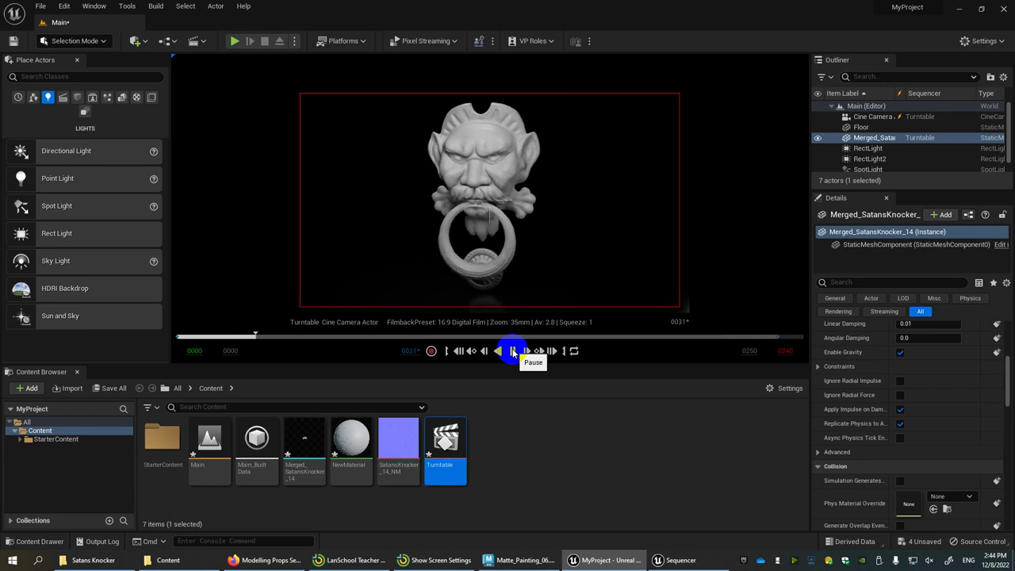
pyautogui.click(513, 350)
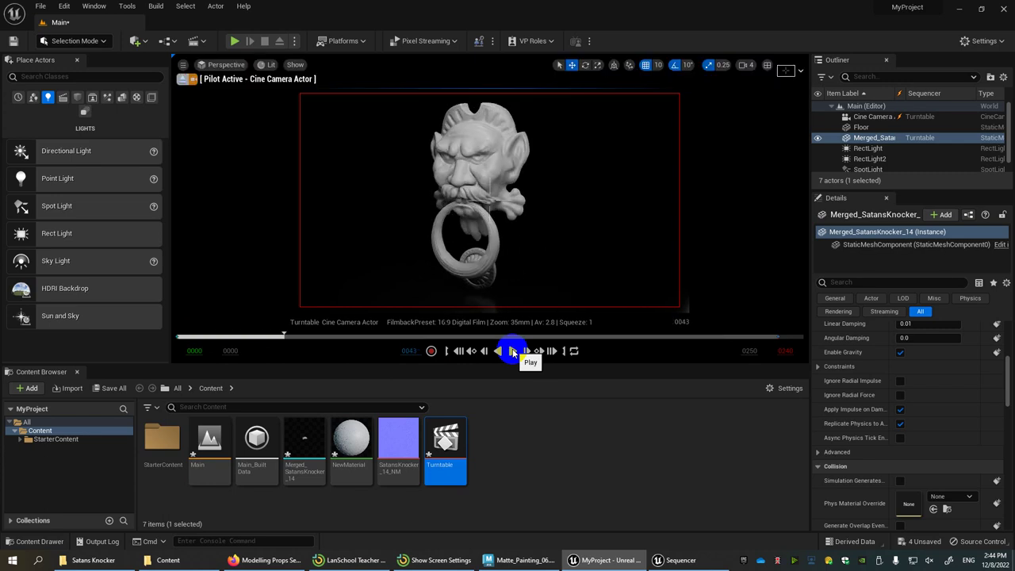
# - Set the ray-tracing Samples Per Pixel to 8 on both RectLight and RectLight2
pyautogui.click(866, 148)
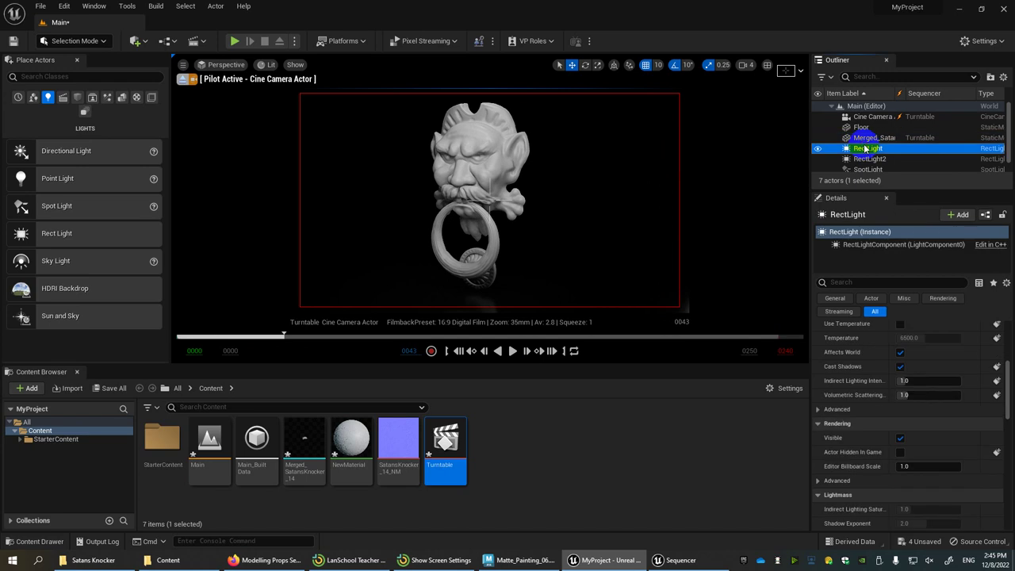
pyautogui.click(867, 283)
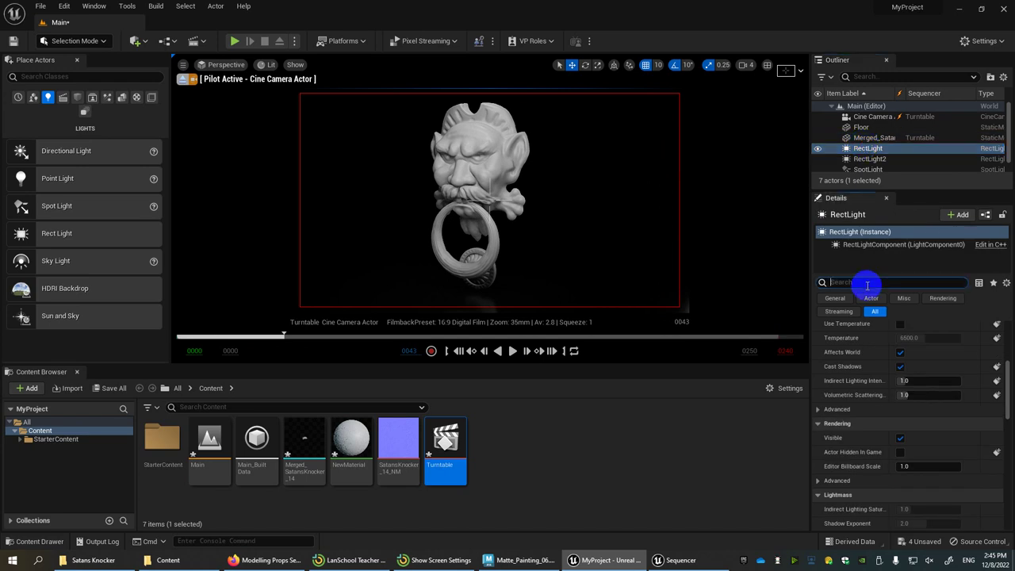
pyautogui.write('samples')
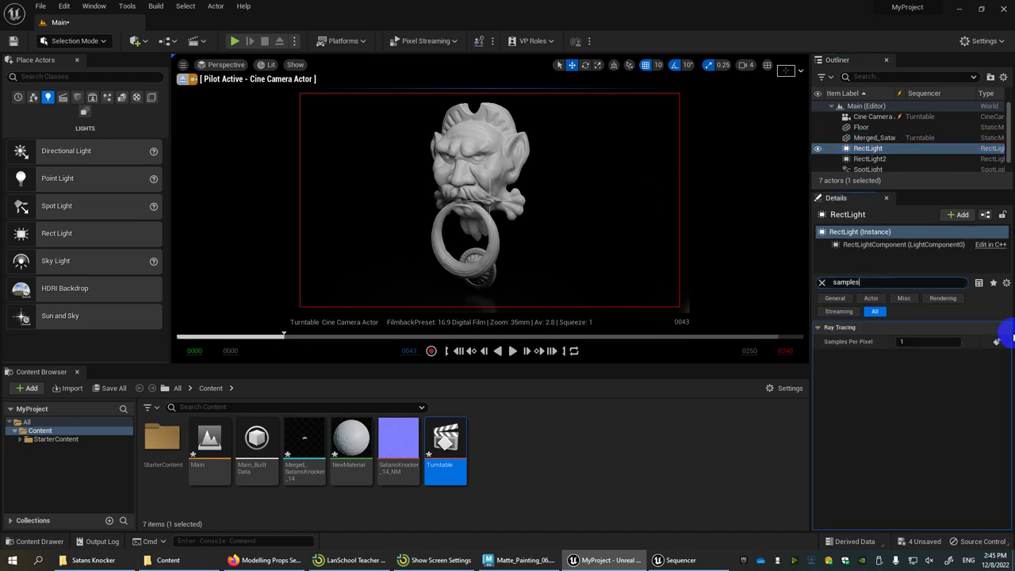
pyautogui.click(914, 345)
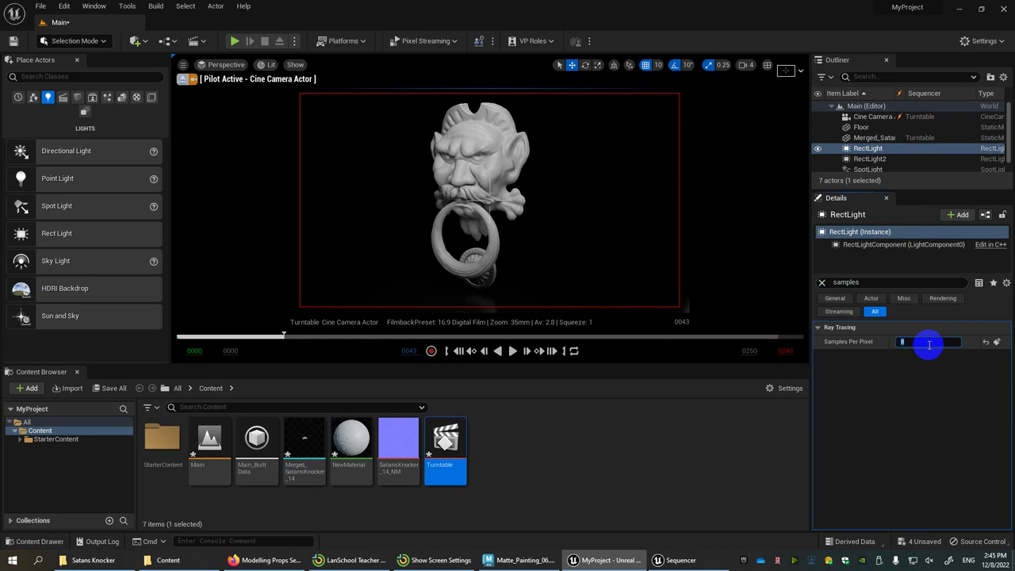
pyautogui.click(869, 158)
pyautogui.click(918, 340)
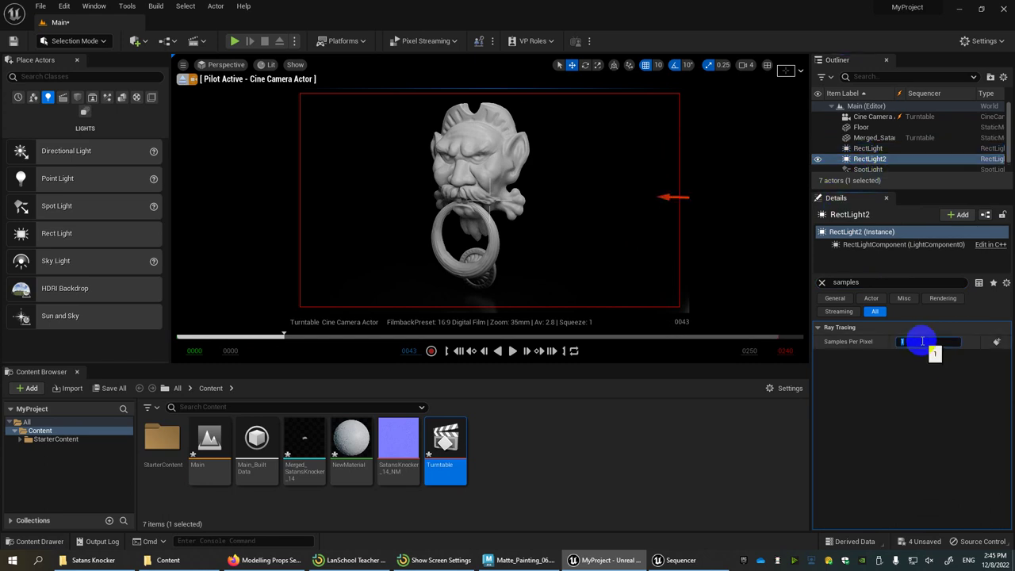
# - Set the SpotLight's ray-tracing Samples Per Pixel to 8
pyautogui.click(868, 117)
pyautogui.scroll(-2, 867, 141)
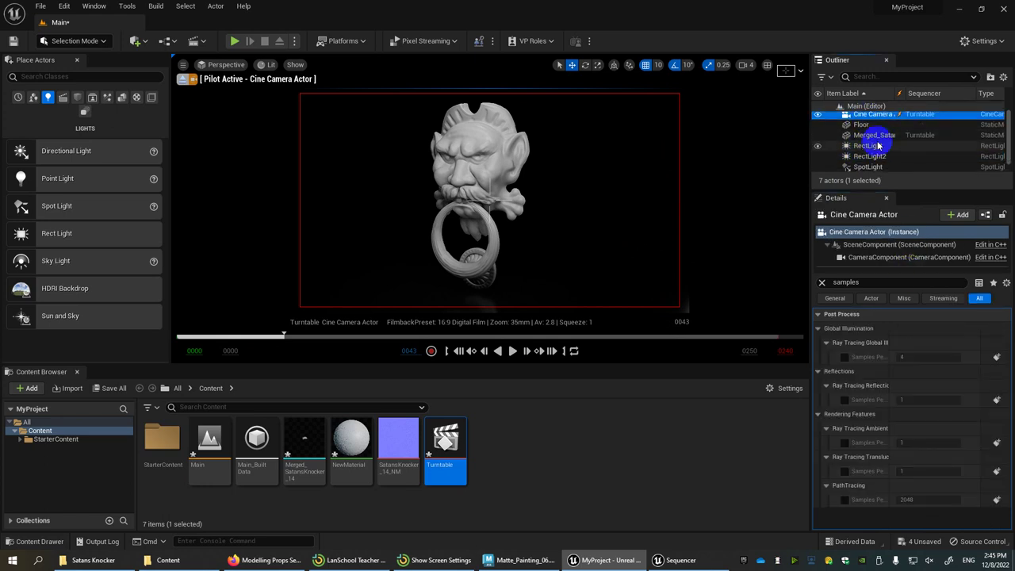
pyautogui.click(868, 165)
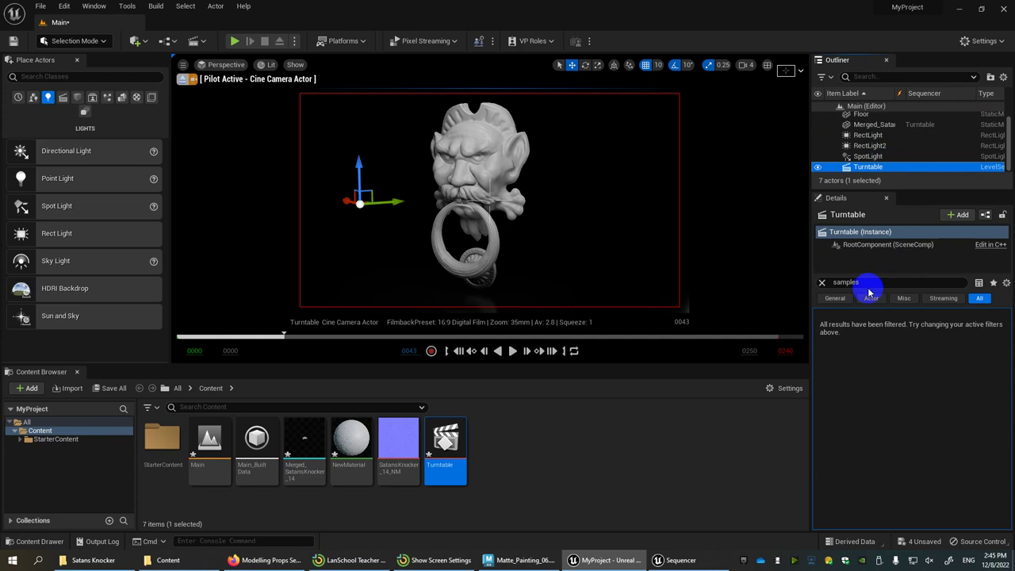
pyautogui.click(860, 157)
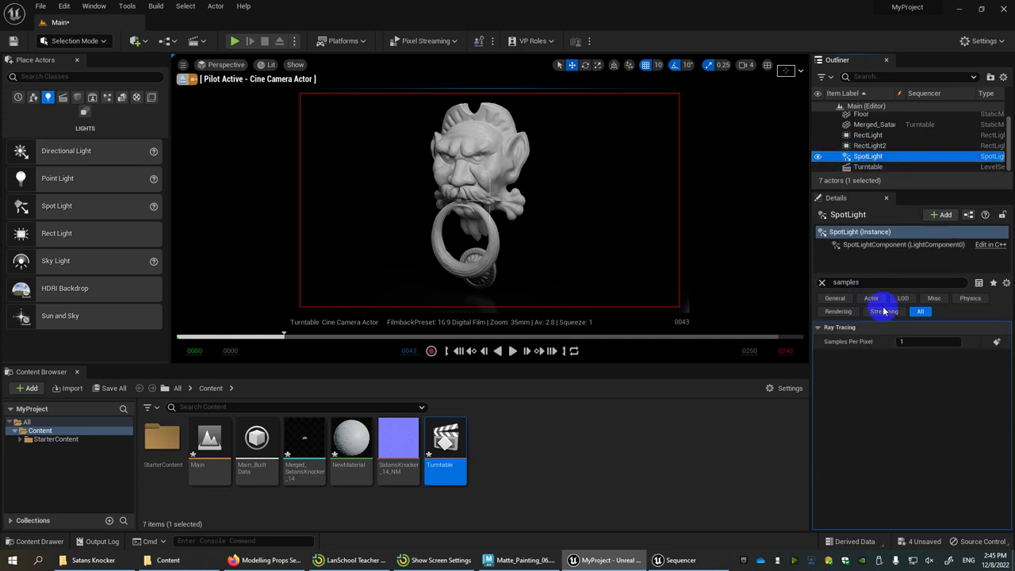
pyautogui.click(911, 343)
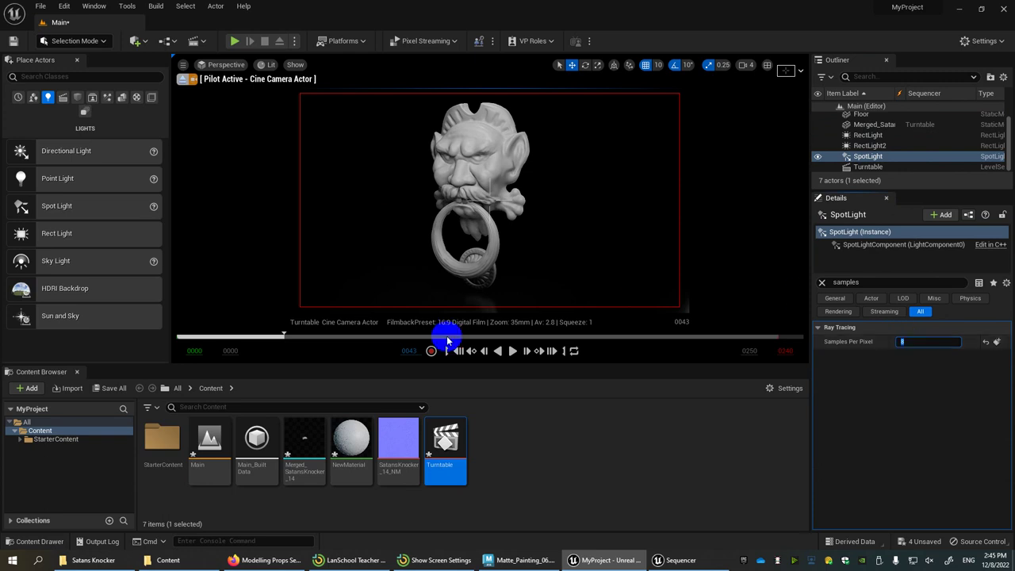
# - Scrub the turntable back and forth through its frames to check the knocker's lighting
pyautogui.moveTo(283, 335); pyautogui.dragTo(802, 337)
pyautogui.click(902, 342)
pyautogui.moveTo(901, 342); pyautogui.dragTo(32, 363)
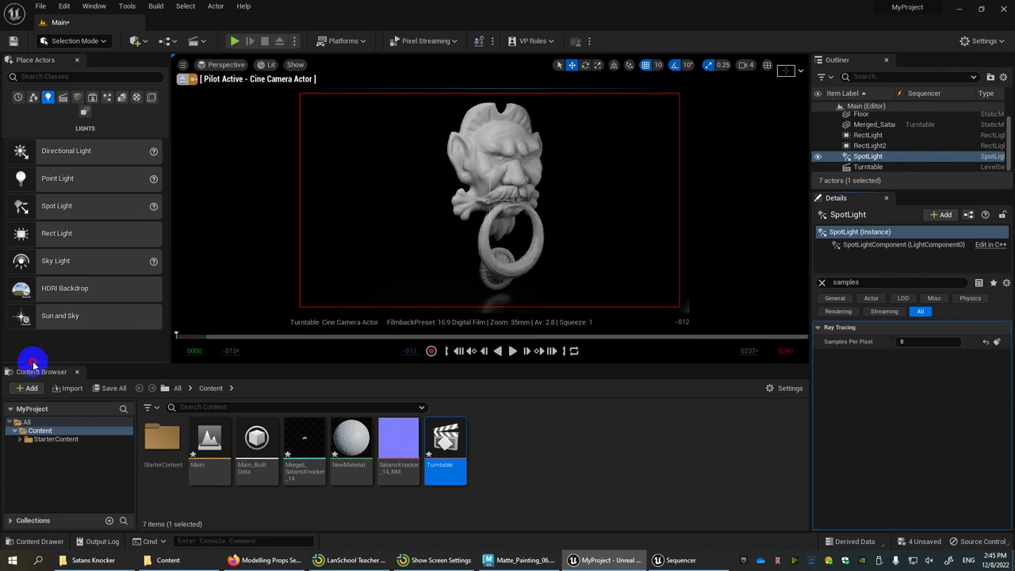
# - Check the Two Sided setting in NewMaterial, close the material, and scrub the turntable to frame 163
pyautogui.doubleClick(356, 459)
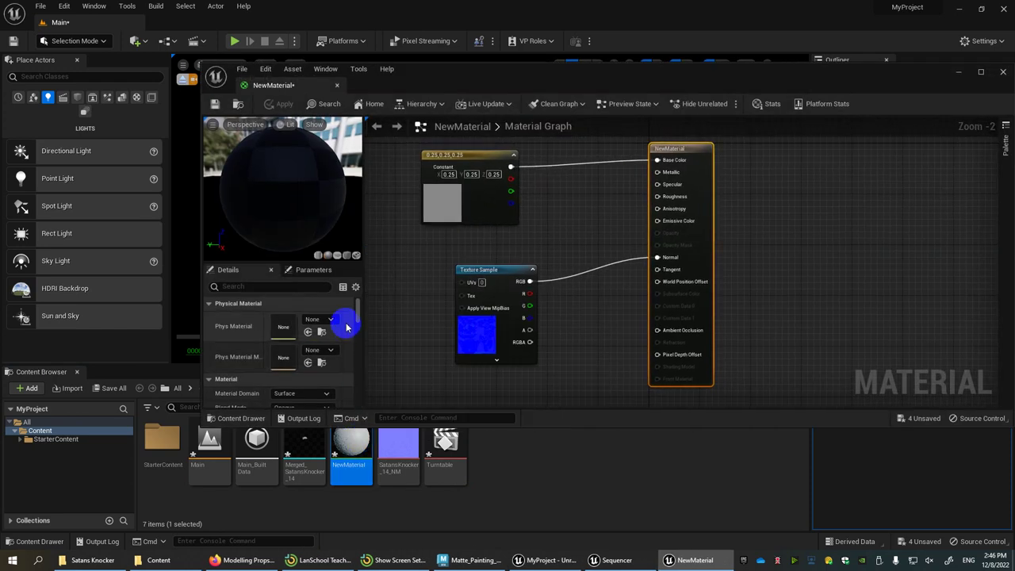
pyautogui.scroll(-2, 347, 325)
pyautogui.click(275, 370)
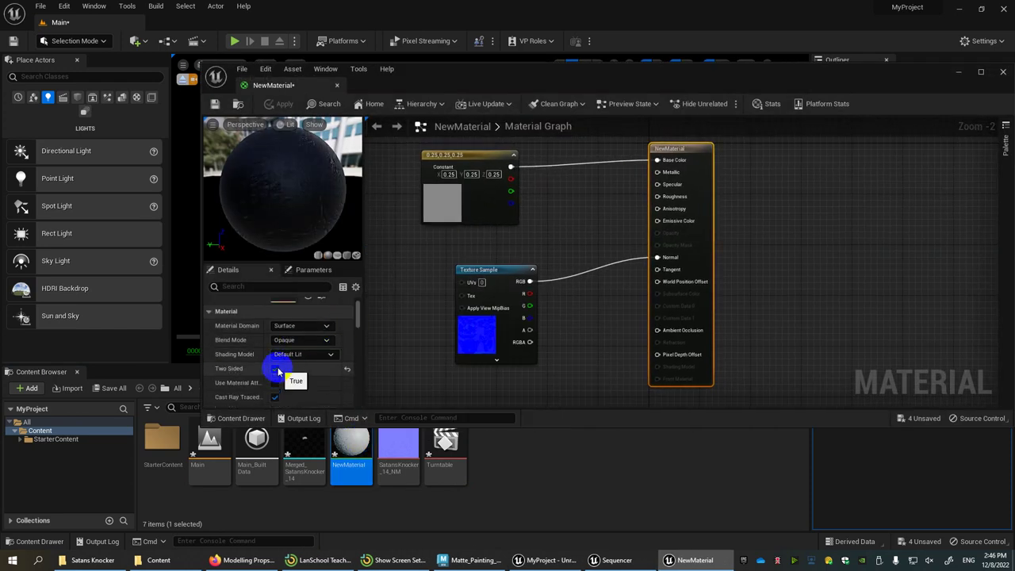
pyautogui.scroll(3, 314, 349)
pyautogui.scroll(-1, 304, 363)
pyautogui.scroll(-1, 302, 366)
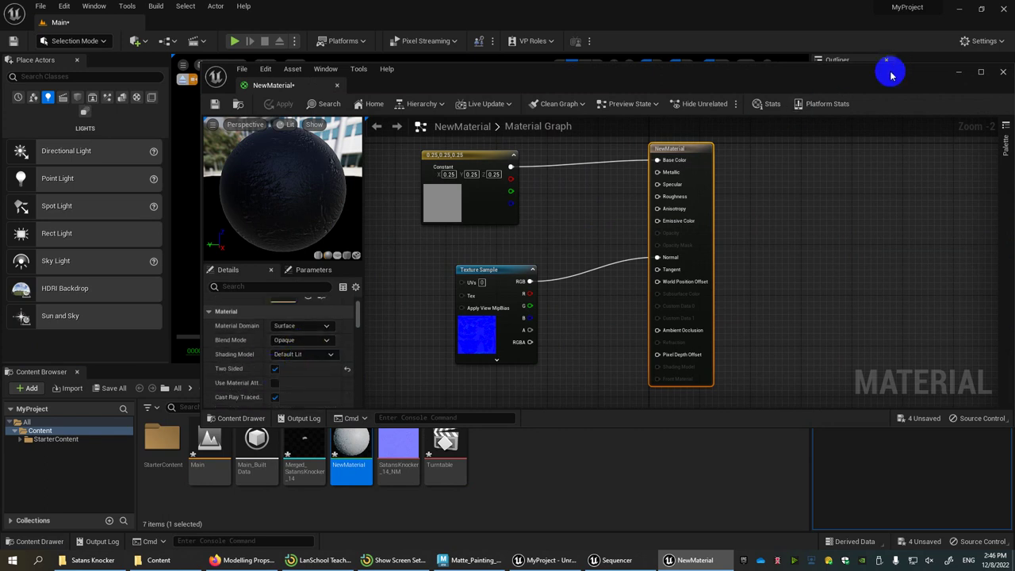
pyautogui.moveTo(890, 74); pyautogui.dragTo(595, 140)
pyautogui.click(712, 143)
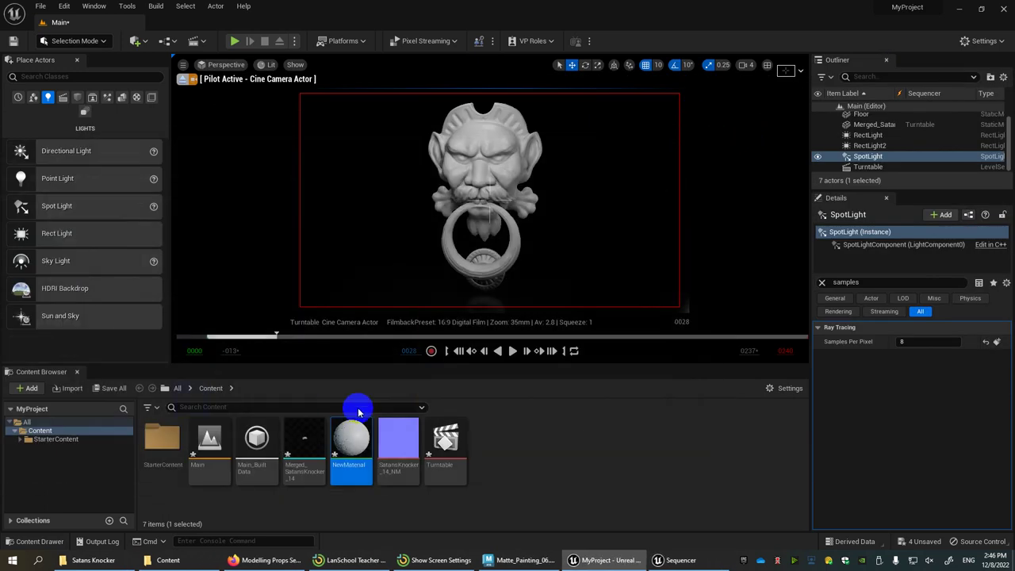
pyautogui.moveTo(256, 340); pyautogui.dragTo(614, 335)
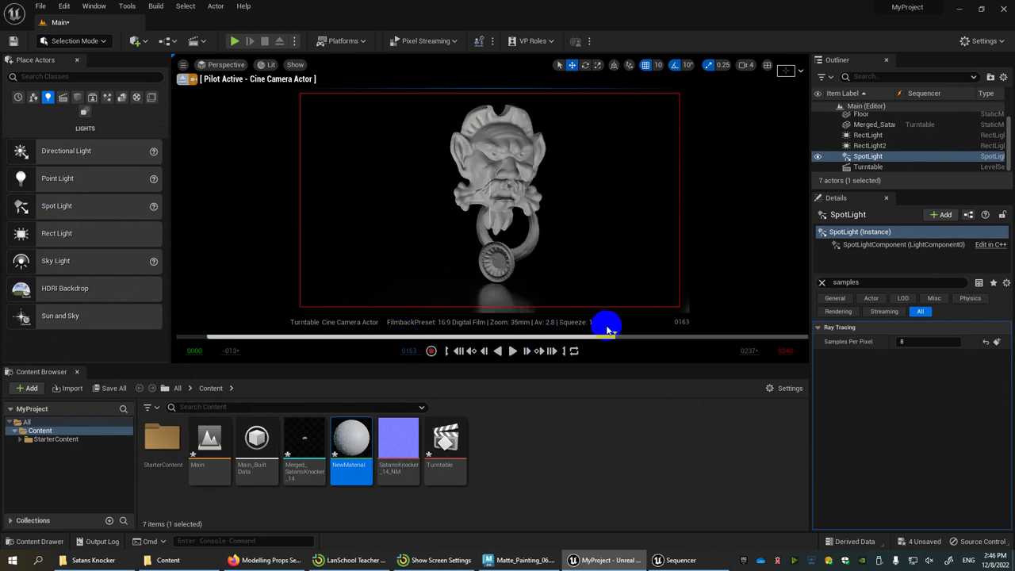
# - Open the SatansKnocker_14_NM normal map and expand the advanced options of its Texture settings
pyautogui.doubleClick(401, 432)
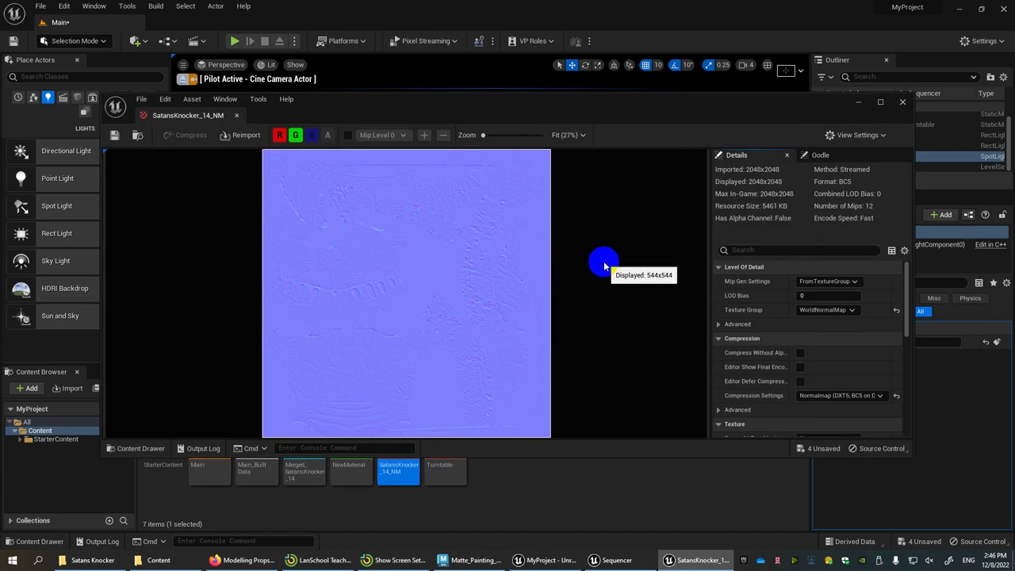
pyautogui.scroll(-1, 602, 255)
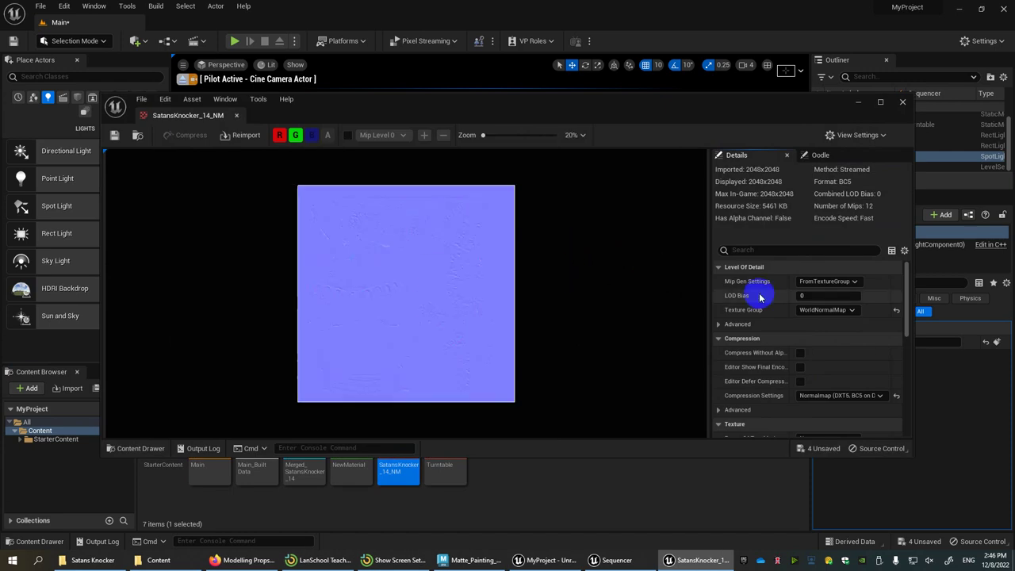
pyautogui.scroll(-3, 813, 311)
pyautogui.scroll(-3, 813, 311)
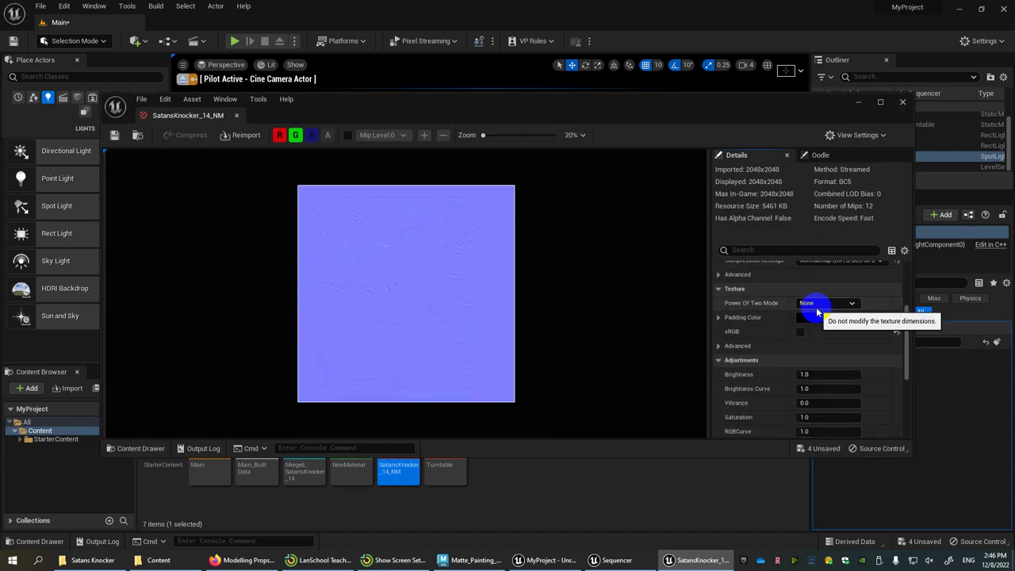
pyautogui.click(736, 329)
pyautogui.scroll(-1, 737, 329)
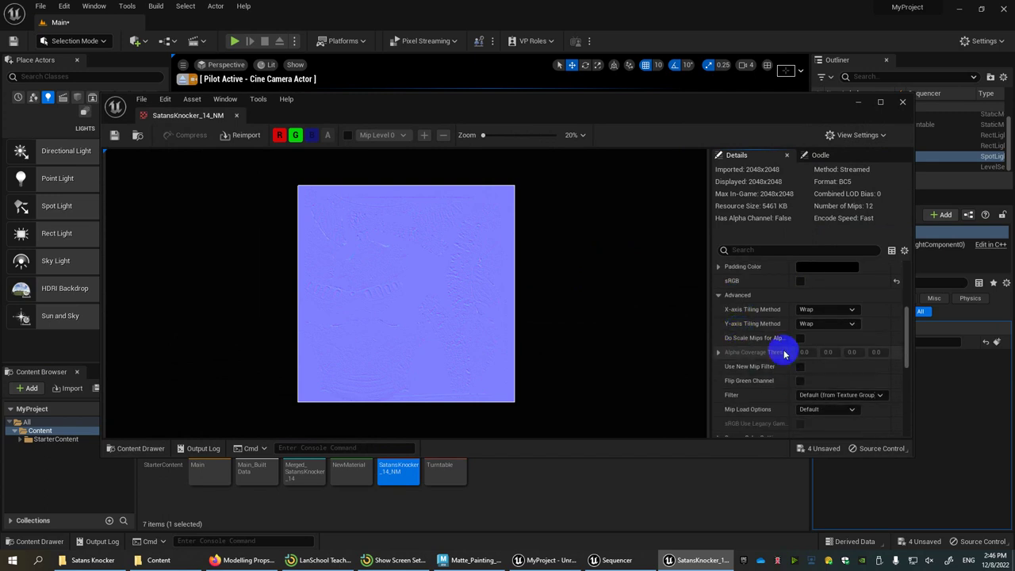
pyautogui.scroll(1, 782, 351)
pyautogui.click(728, 312)
pyautogui.scroll(3, 733, 317)
pyautogui.scroll(1, 745, 332)
pyautogui.click(719, 380)
pyautogui.scroll(-2, 748, 385)
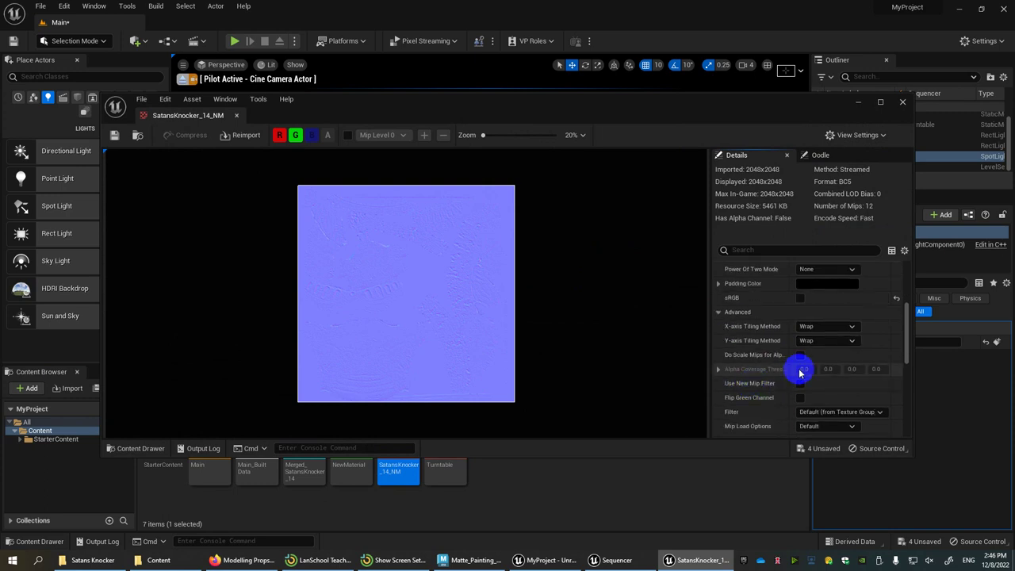
# - Enable Flip Green Channel on the SatansKnocker_14_NM normal map, then scrub the turntable to frame 250
pyautogui.scroll(-3, 808, 371)
pyautogui.click(799, 330)
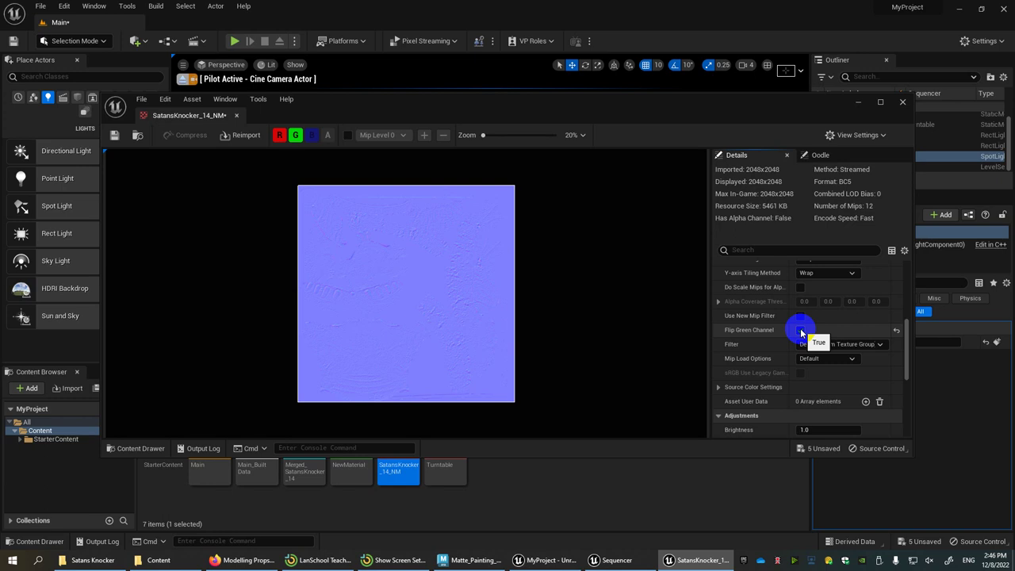
pyautogui.click(800, 330)
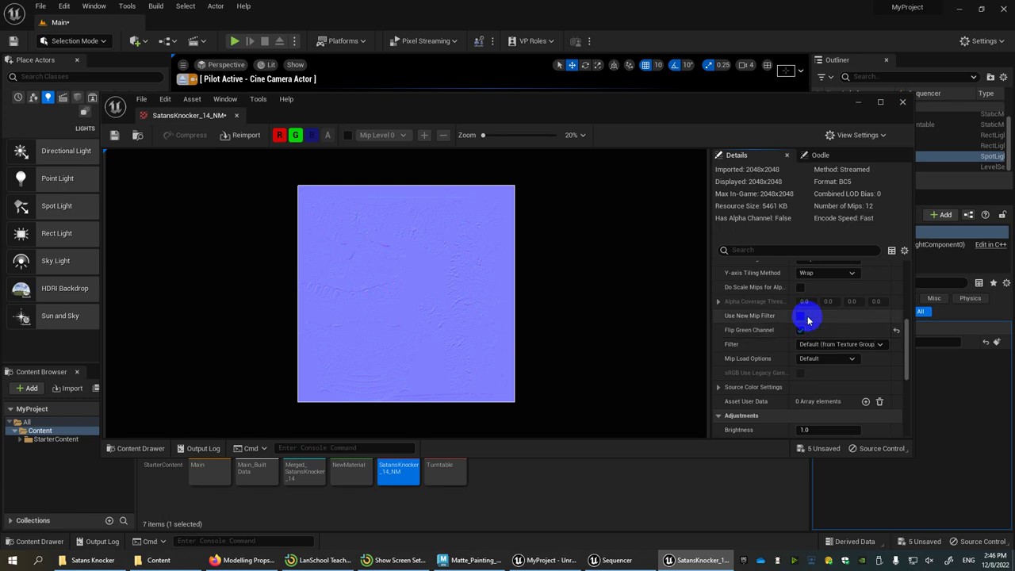
pyautogui.click(902, 105)
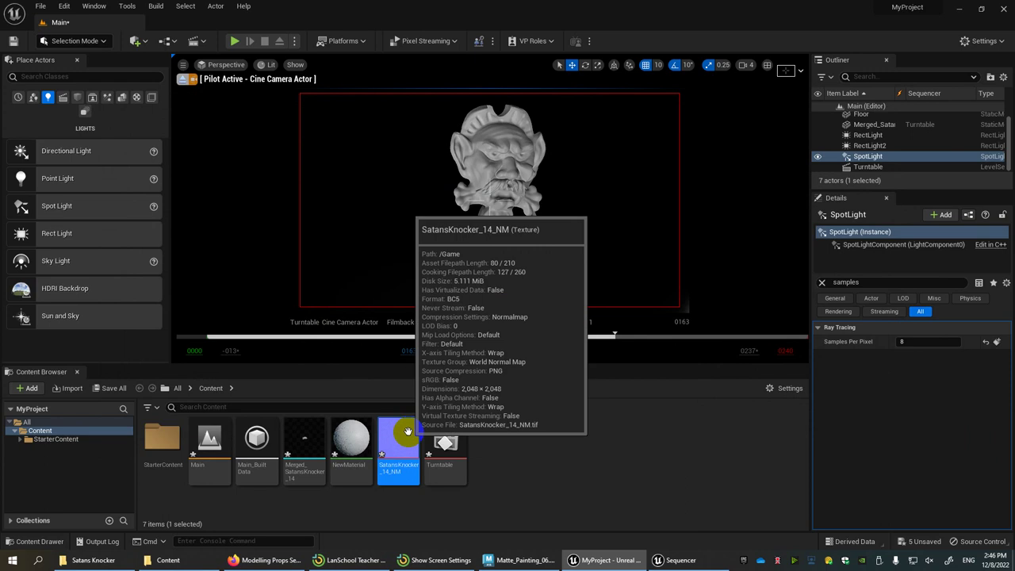
pyautogui.moveTo(576, 341); pyautogui.dragTo(802, 341)
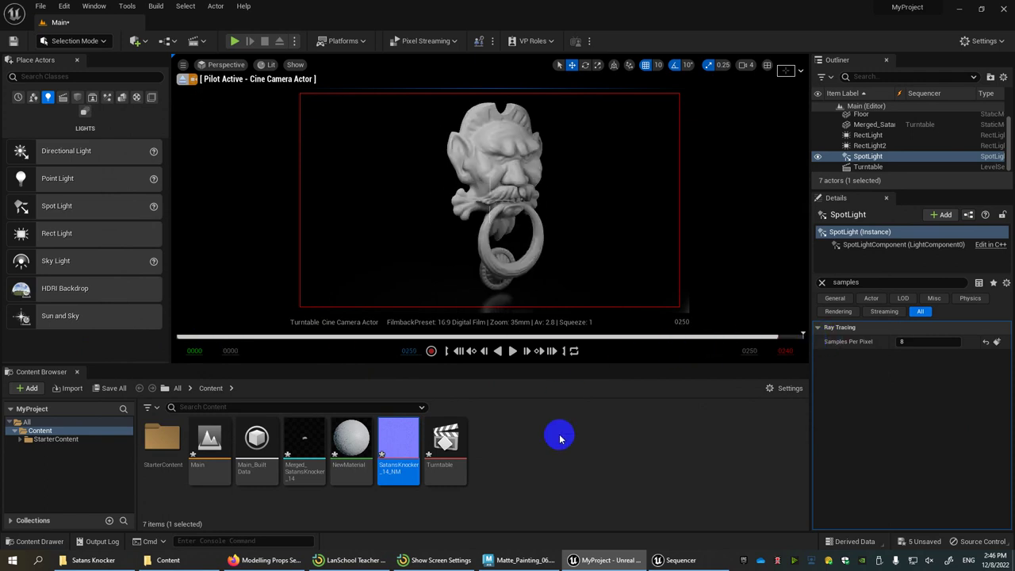
# - Set the sequence's render method to Movie Render Queue and open the Turntable sequence as a render job
pyautogui.click(683, 560)
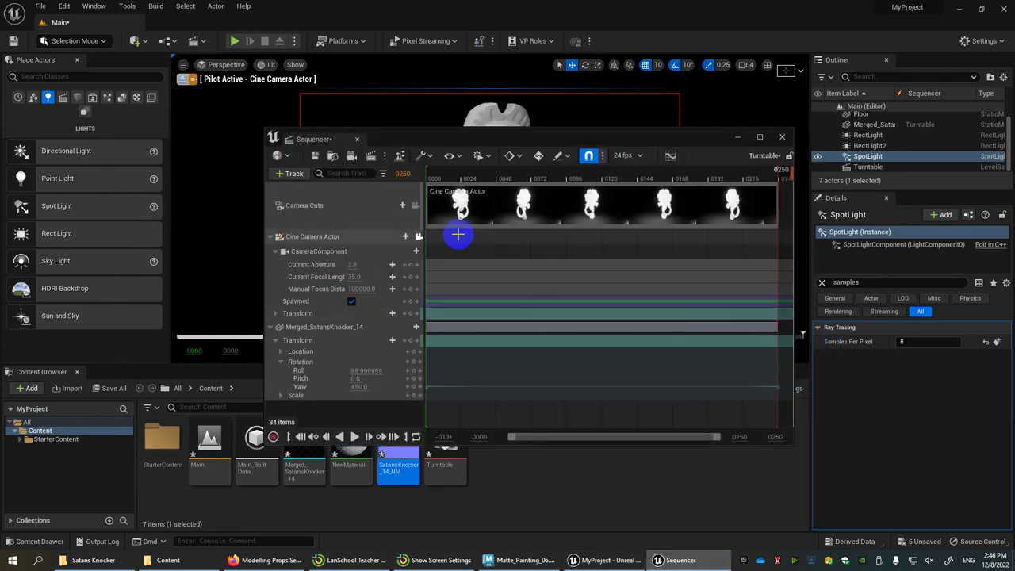
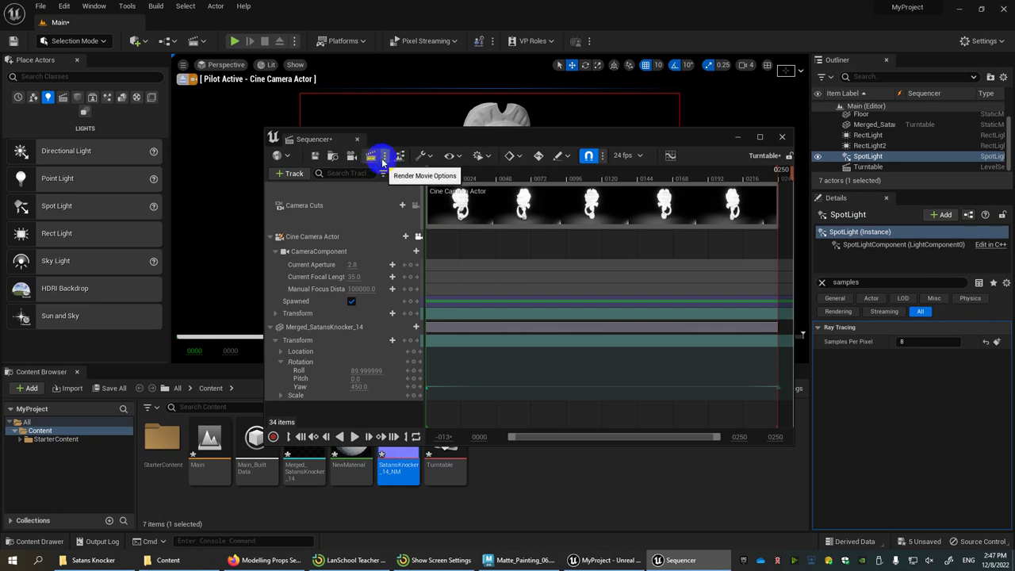
pyautogui.click(384, 156)
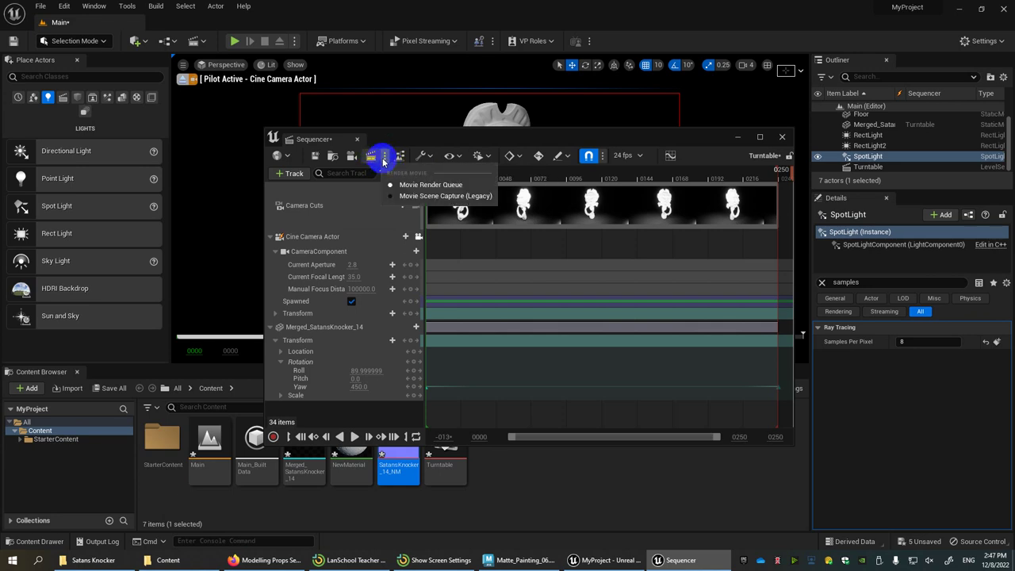
pyautogui.click(429, 184)
pyautogui.click(371, 156)
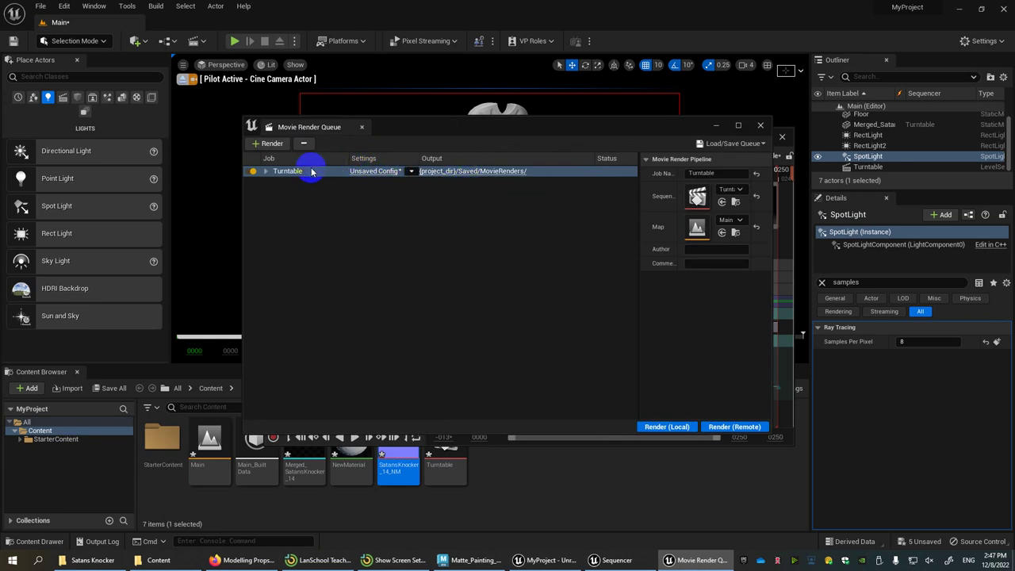
# - Review the Turntable job's JPG and Deferred Rendering settings, enable a custom frame rate of 24 fps (film), and accept the configuration
pyautogui.click(375, 171)
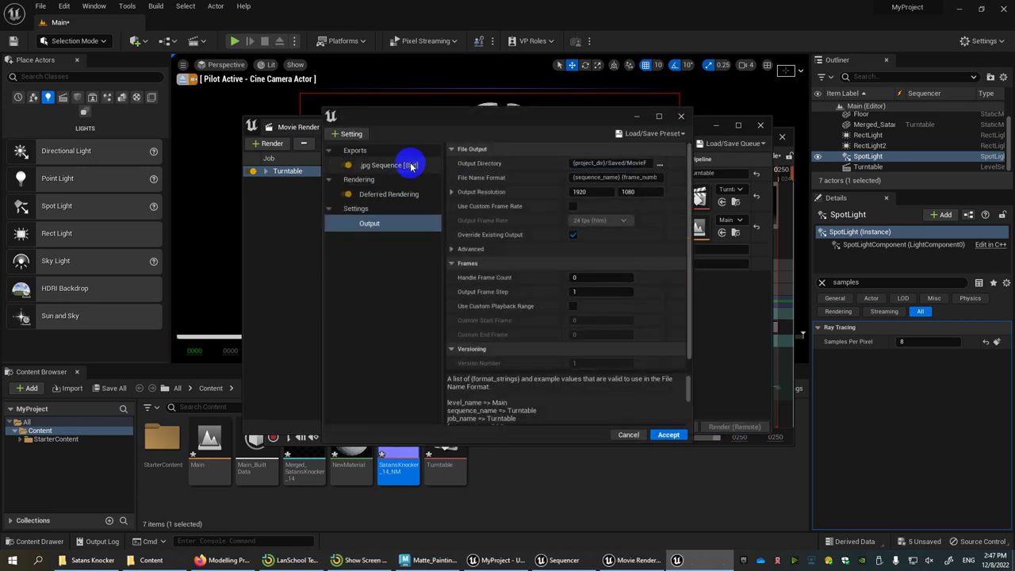
pyautogui.click(386, 165)
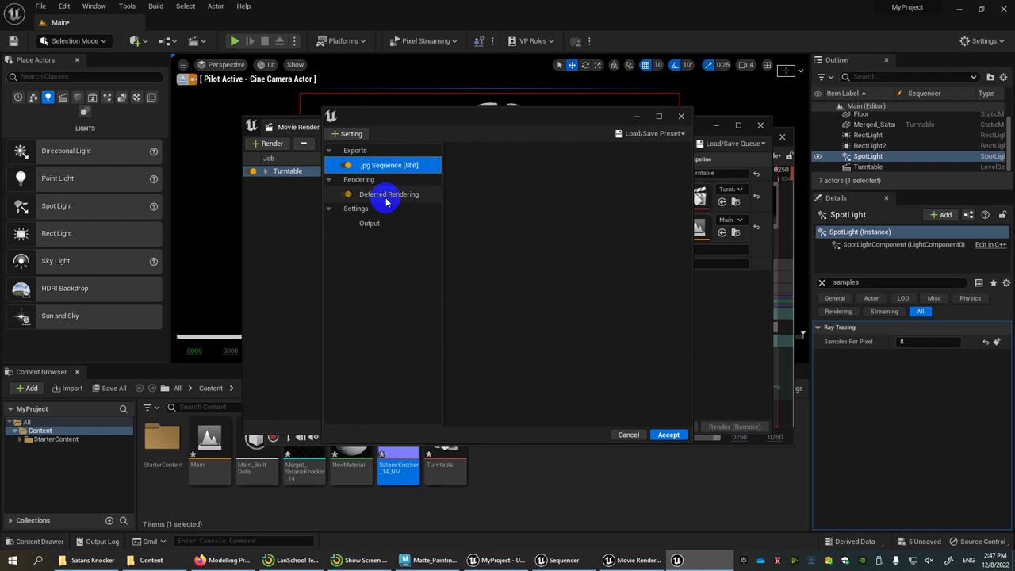
pyautogui.click(387, 199)
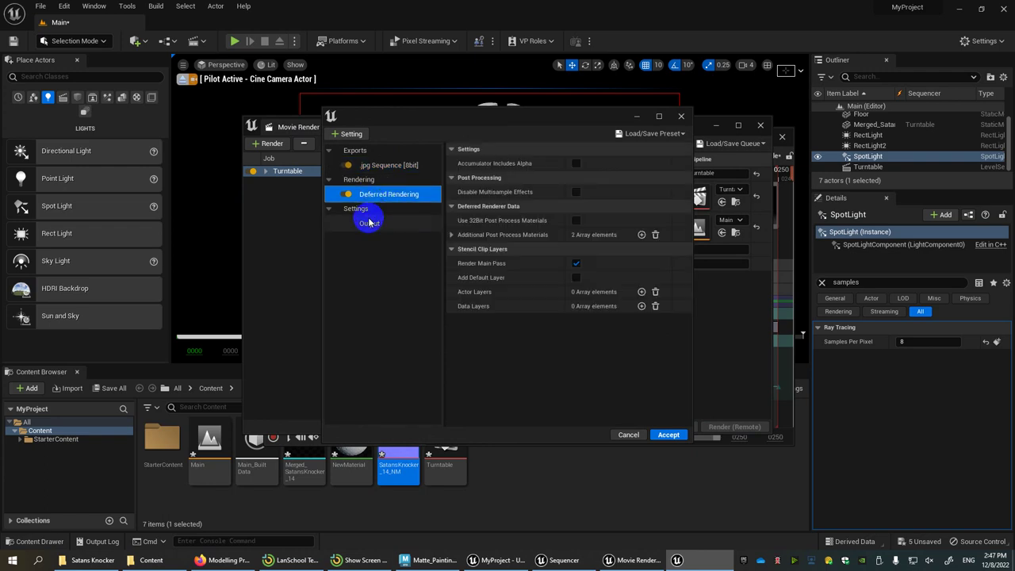
pyautogui.click(356, 208)
pyautogui.click(369, 223)
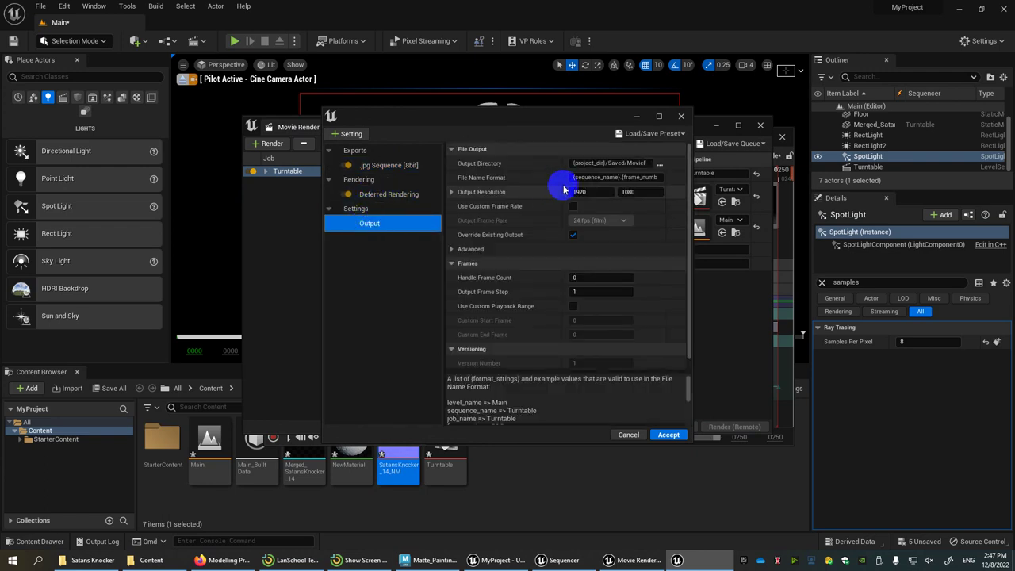
pyautogui.click(574, 206)
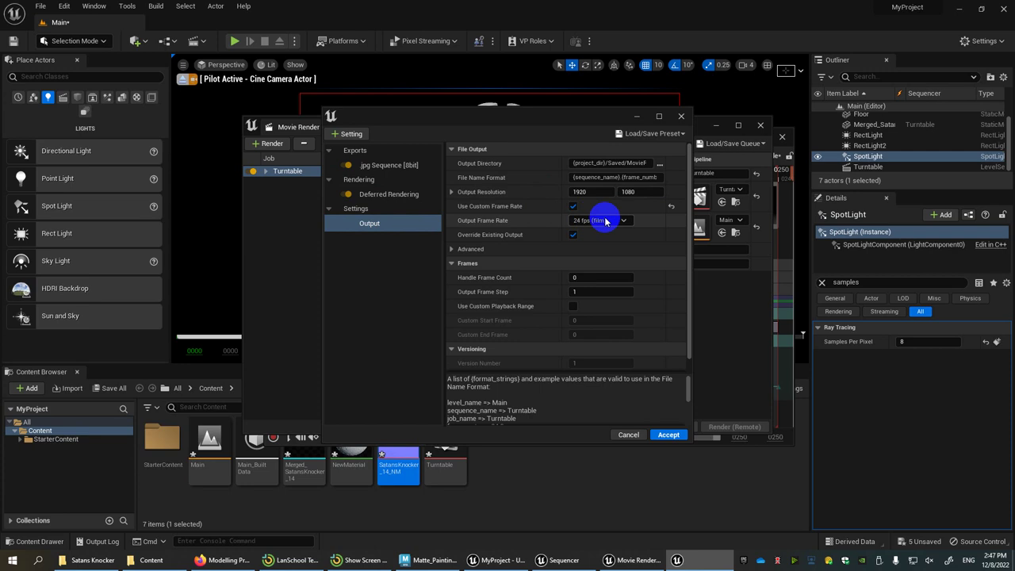
pyautogui.scroll(-1, 635, 266)
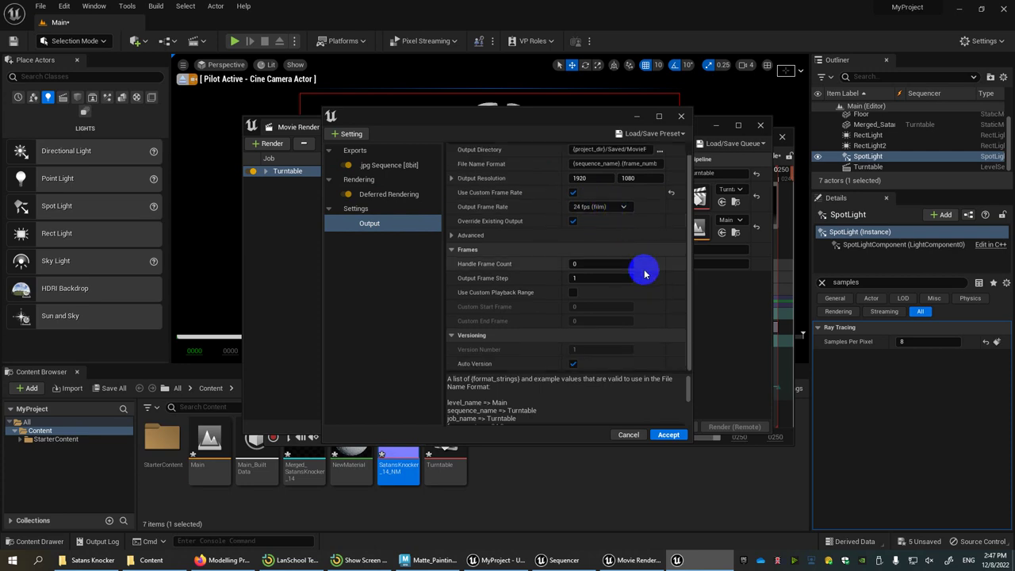
pyautogui.click(680, 437)
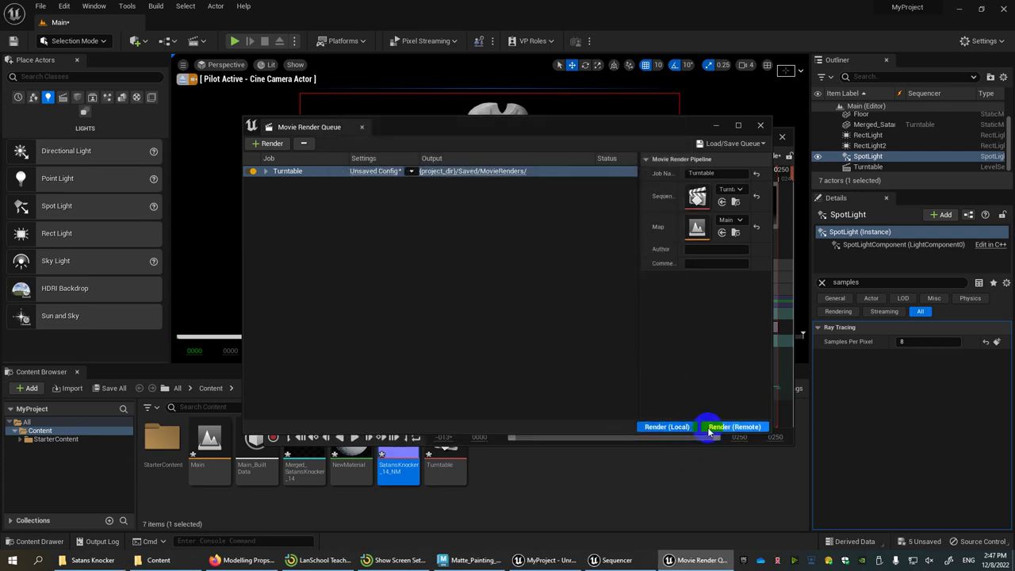
# - Render the Turntable job locally and bring the project's Content folder window up beside the render preview
pyautogui.click(667, 428)
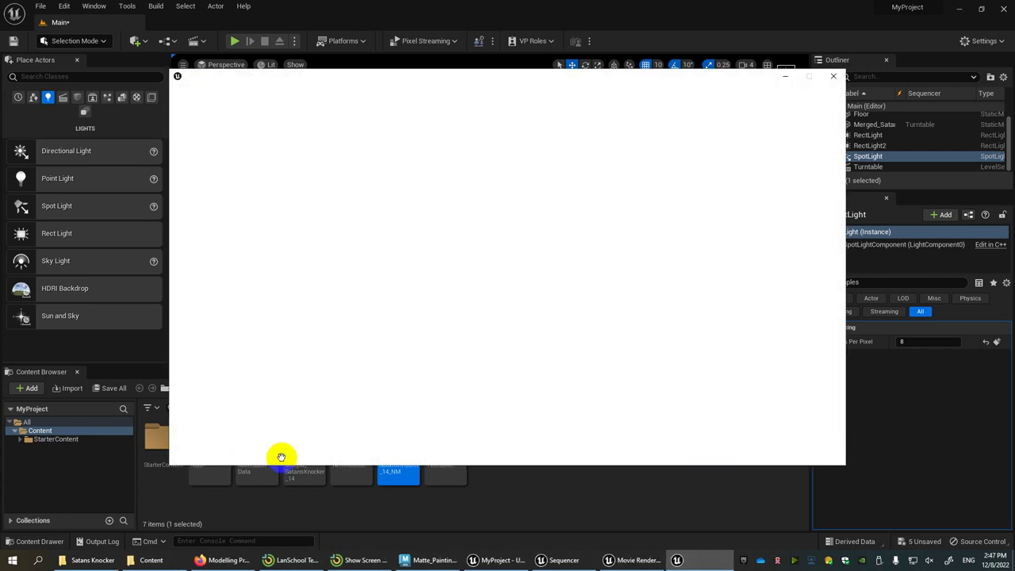
pyautogui.click(151, 560)
pyautogui.moveTo(442, 86); pyautogui.dragTo(742, 144)
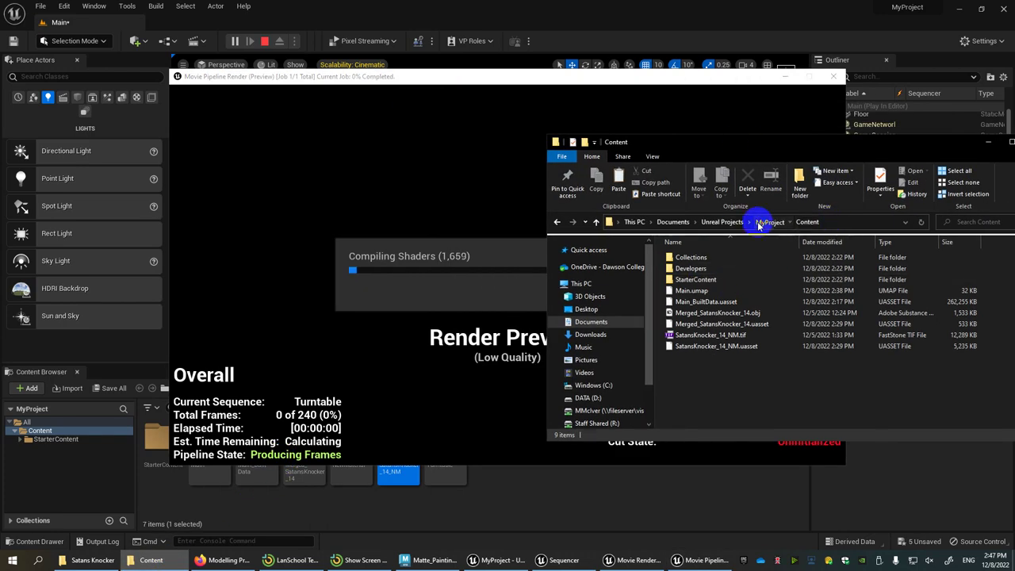
# - Look through the MyProject folder and its Saved subfolders for the rendered output
pyautogui.click(759, 223)
pyautogui.click(689, 270)
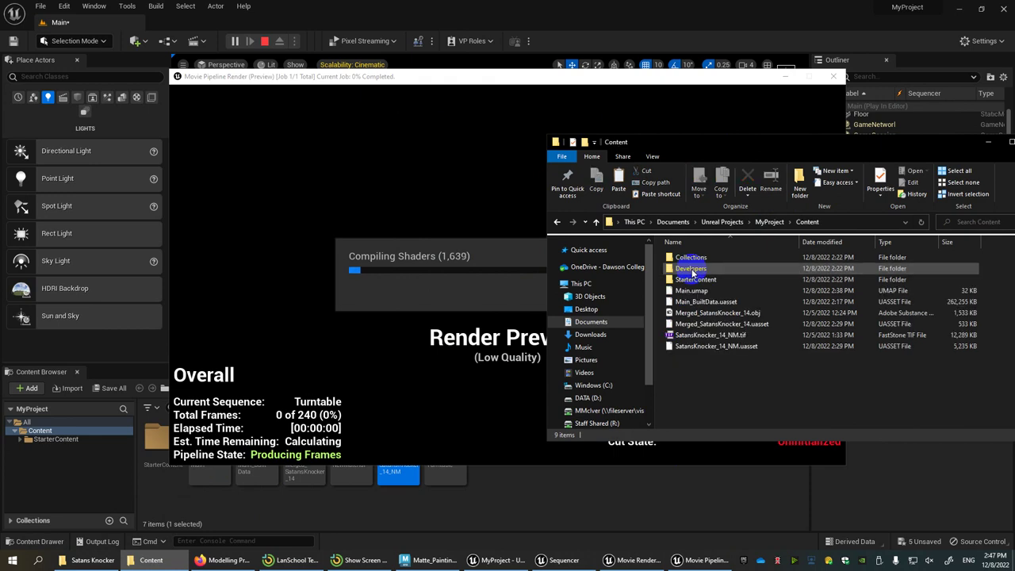
pyautogui.click(739, 335)
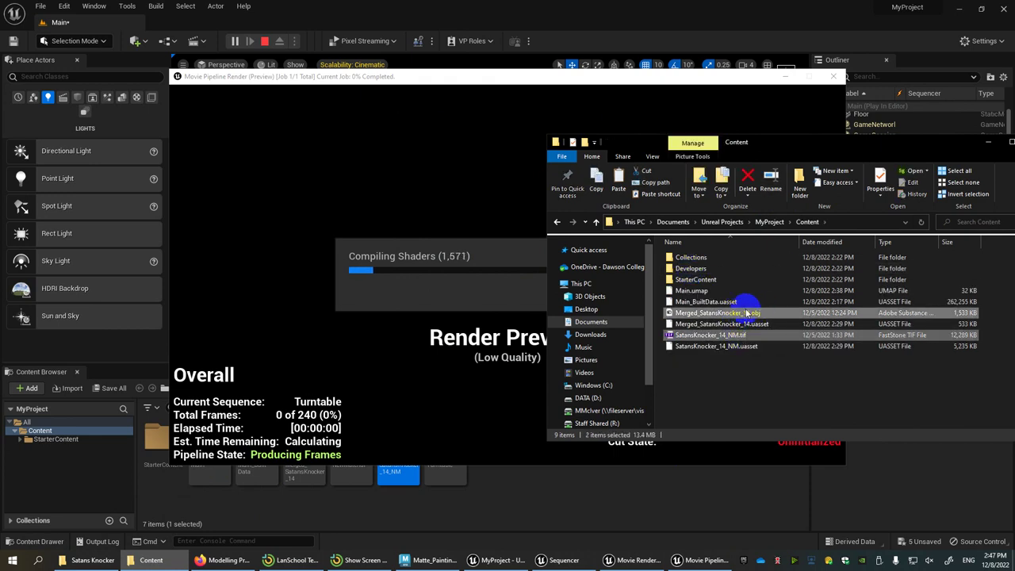
pyautogui.click(769, 222)
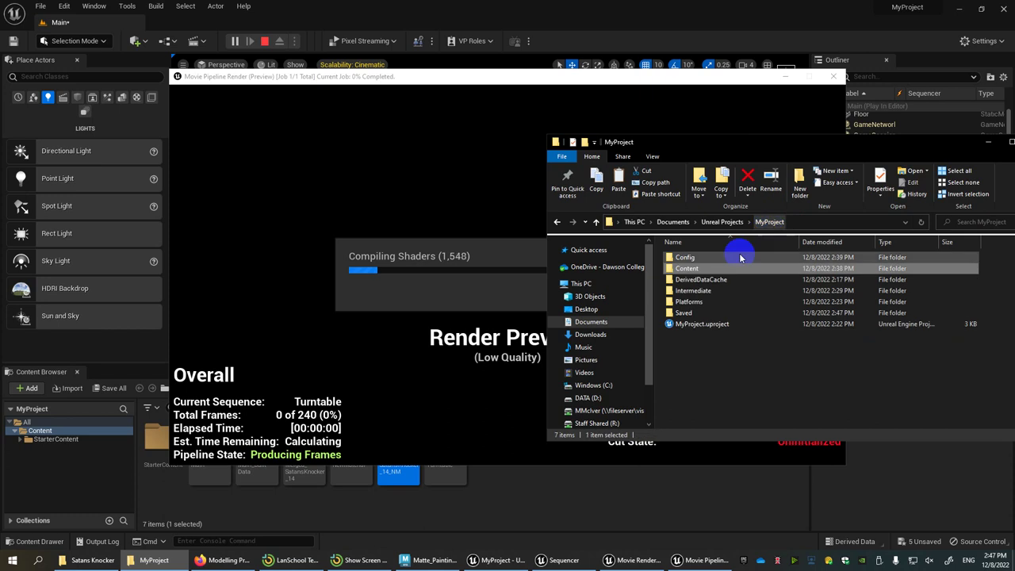
pyautogui.doubleClick(694, 313)
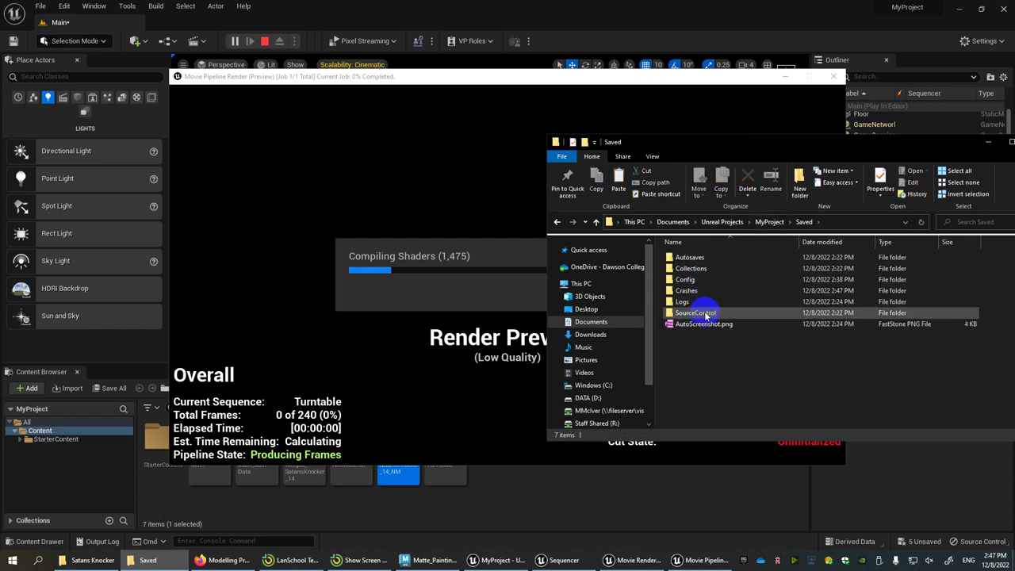
pyautogui.click(768, 222)
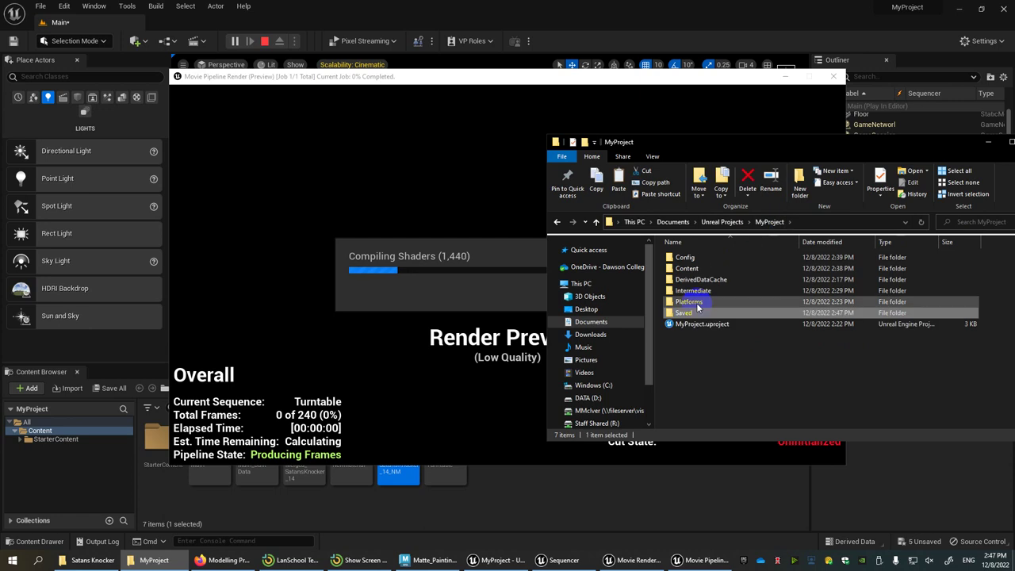
pyautogui.doubleClick(685, 312)
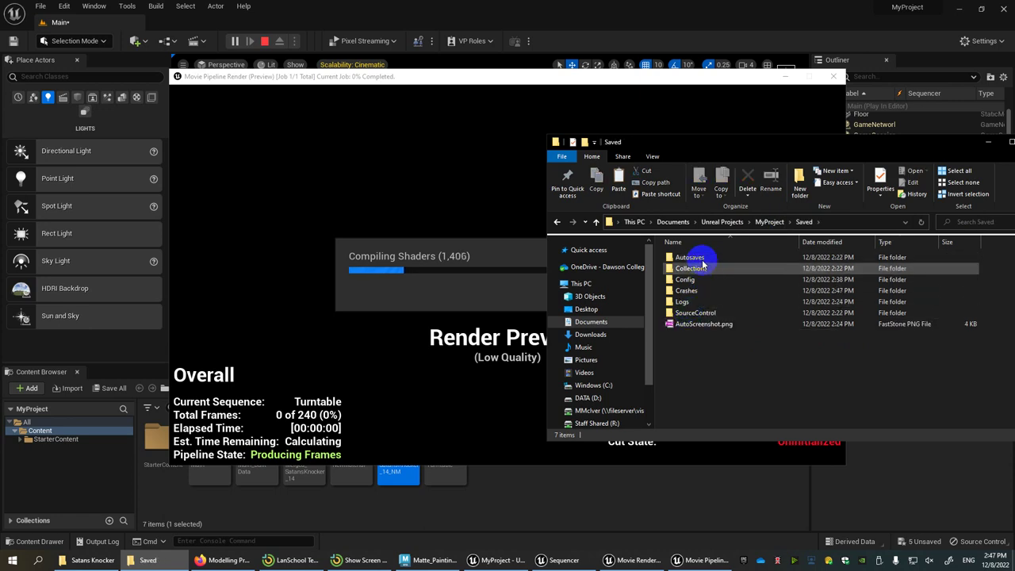
pyautogui.doubleClick(696, 313)
pyautogui.click(806, 223)
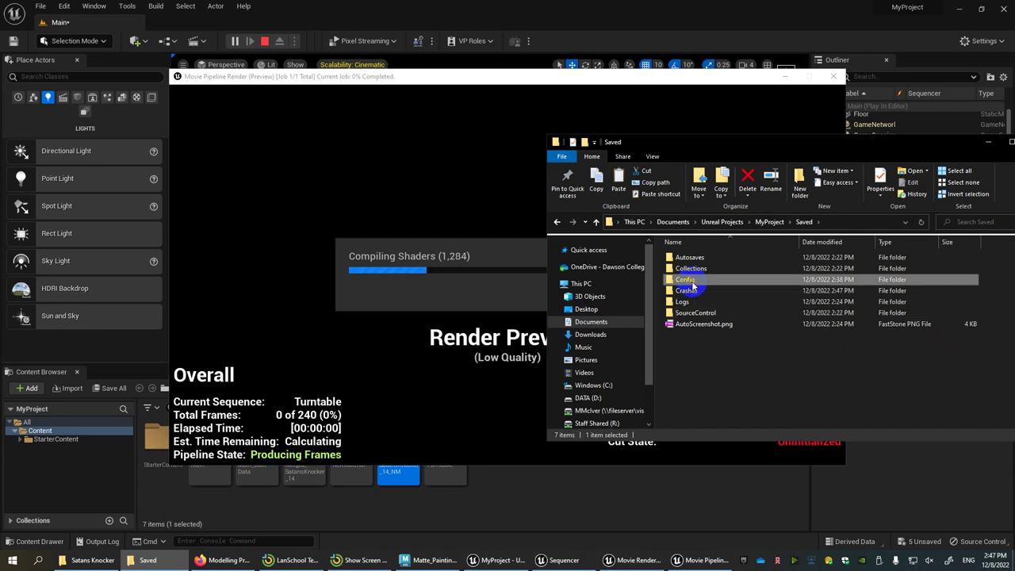
pyautogui.doubleClick(692, 282)
pyautogui.click(791, 225)
pyautogui.click(773, 224)
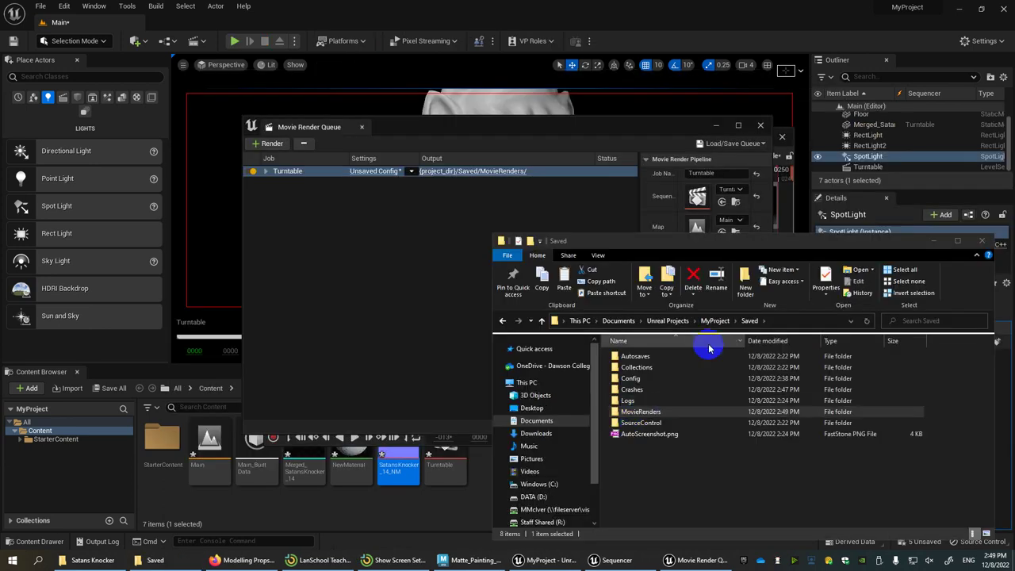
# - Open the first Turntable frame in the MovieRenders folder, step through the rendered frames, and close the image viewer
pyautogui.doubleClick(660, 413)
pyautogui.doubleClick(659, 408)
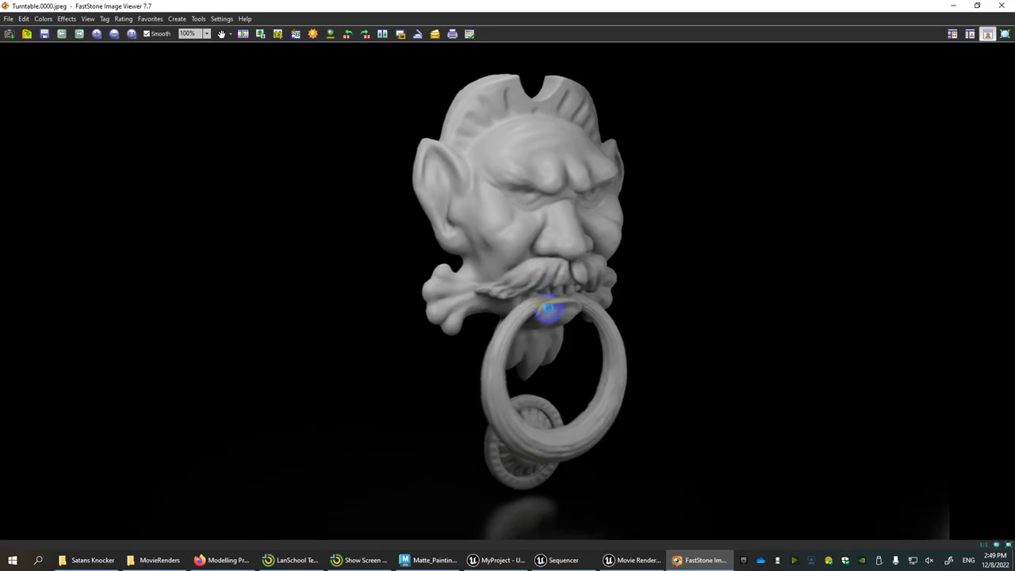
pyautogui.scroll(-20, 571, 288)
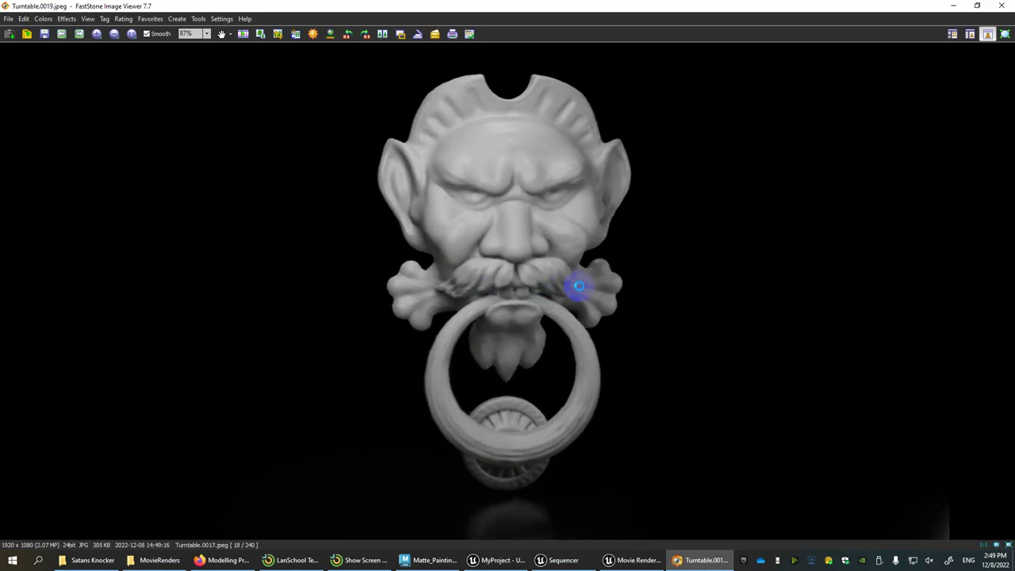
pyautogui.scroll(-20, 580, 287)
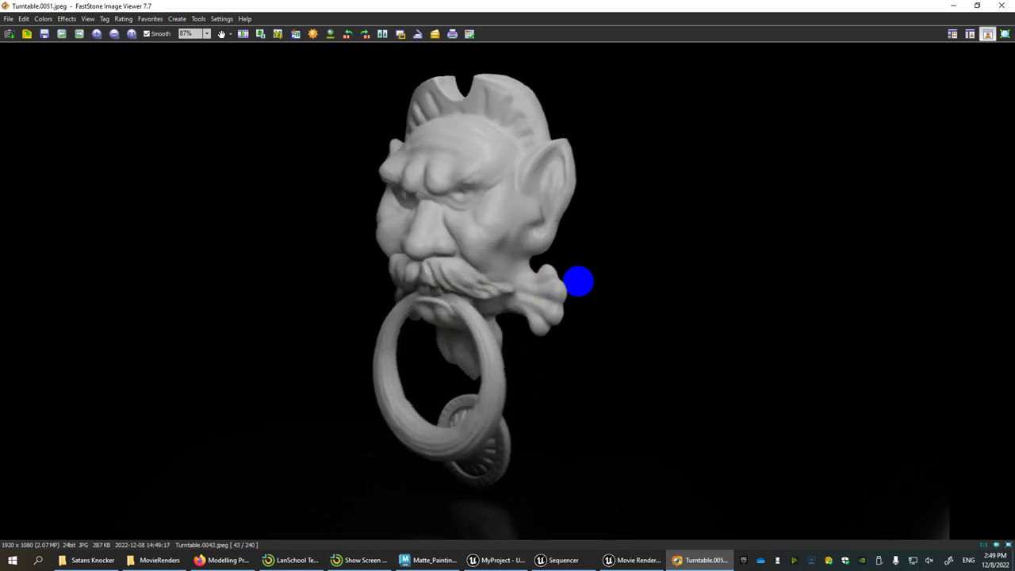
pyautogui.scroll(-20, 578, 281)
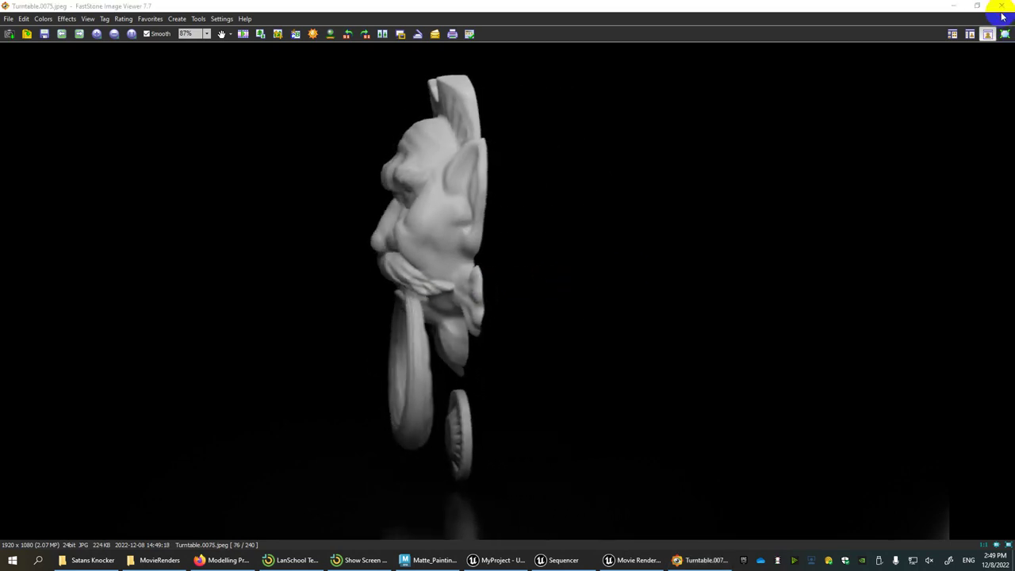
pyautogui.click(1002, 8)
# - Return to Unreal, close the Movie Render Queue and Sequencer windows, and save the Main level
pyautogui.click(481, 14)
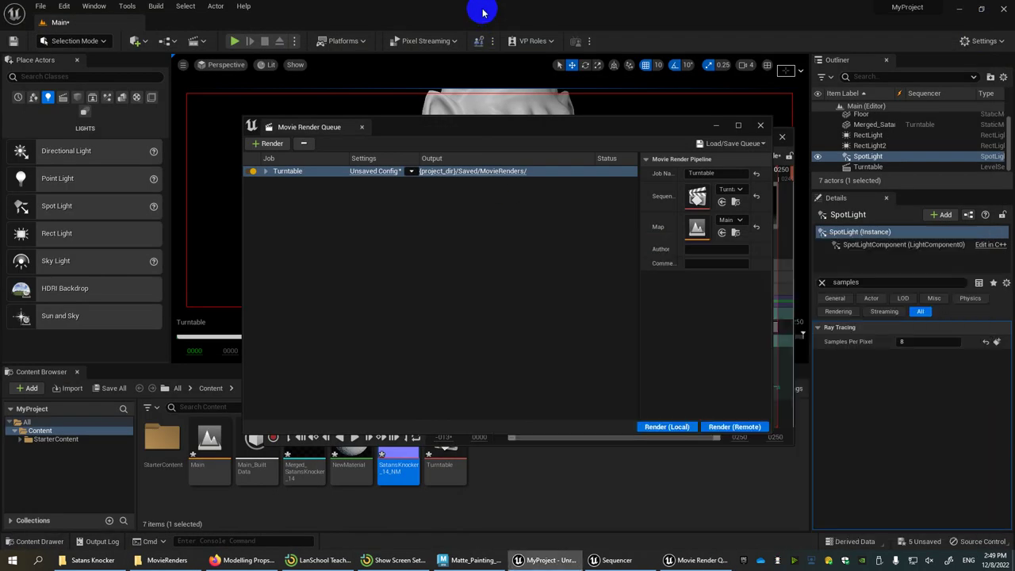
pyautogui.click(761, 125)
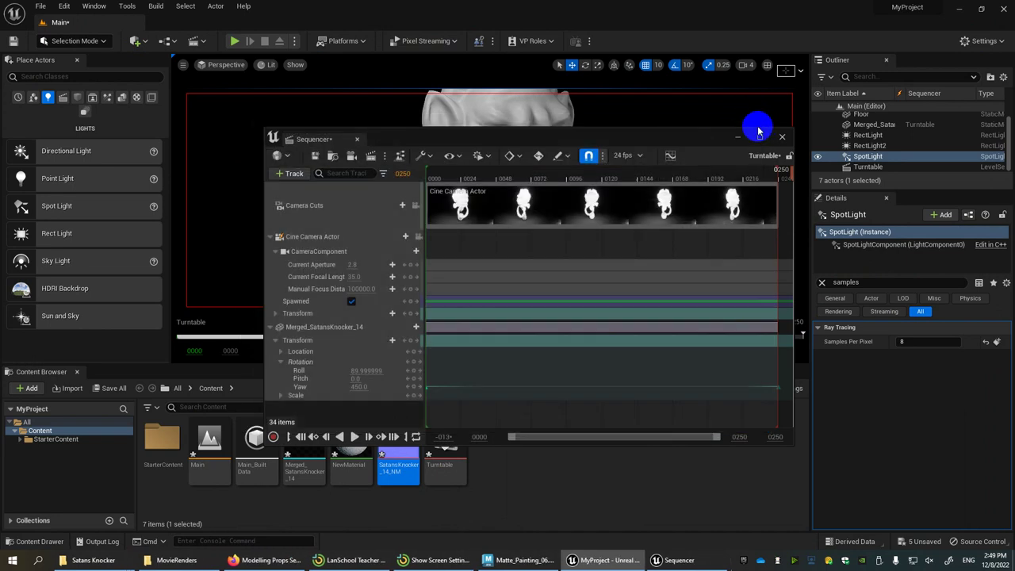
pyautogui.click(782, 136)
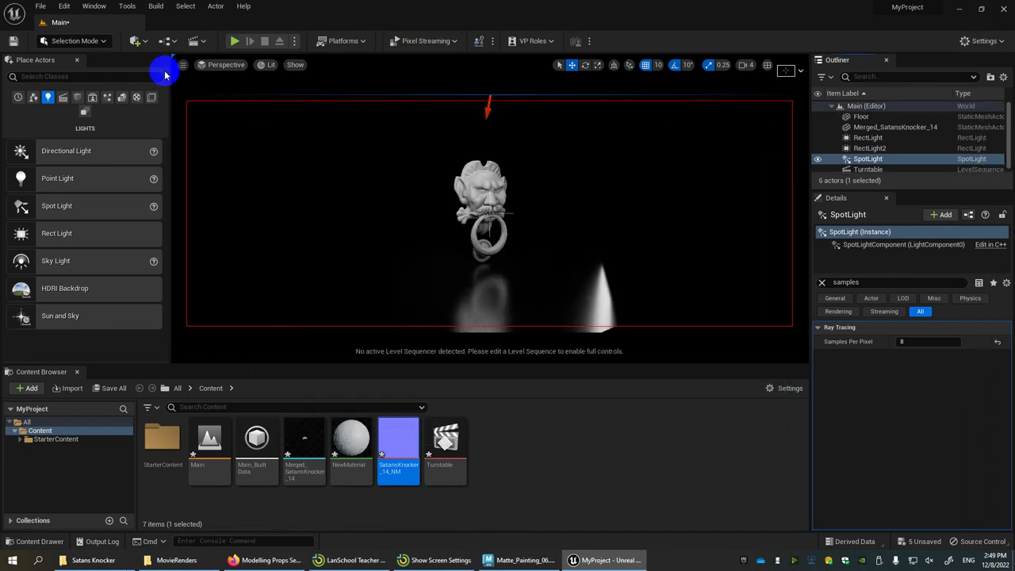
pyautogui.hotkey('ctrl', 's')
# - Search the Project Settings for motion, effects and blur options, and close the settings unchanged
pyautogui.click(87, 8)
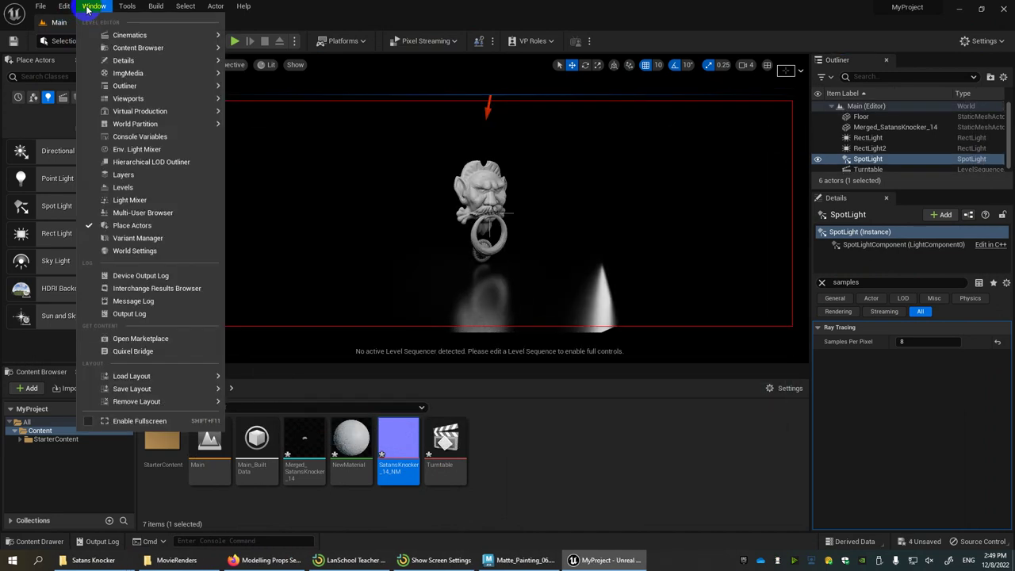
pyautogui.click(150, 160)
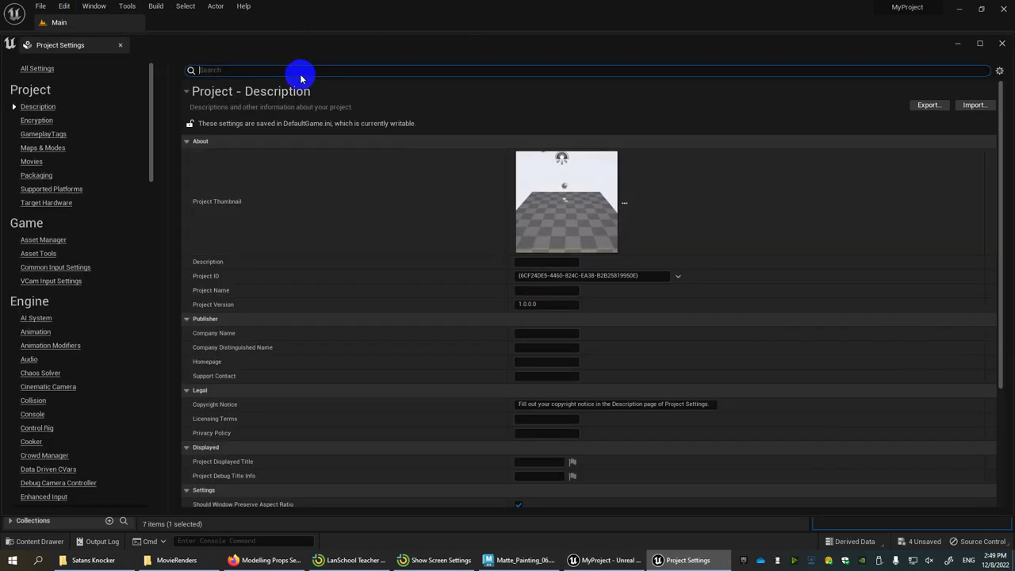
pyautogui.press('BackSpace')
pyautogui.press('BackSpace')
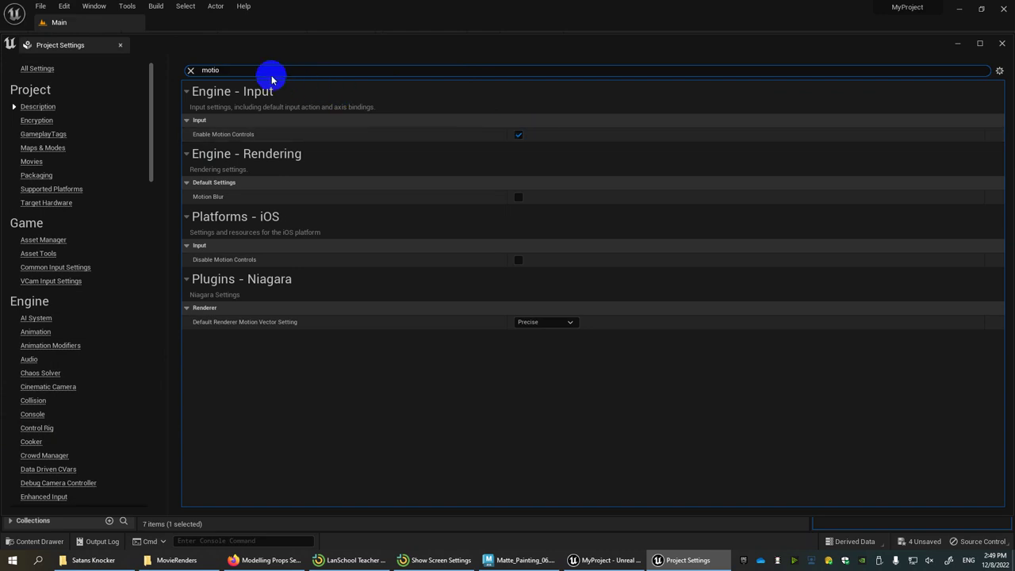
pyautogui.moveTo(270, 77); pyautogui.dragTo(160, 76)
pyautogui.write('effec')
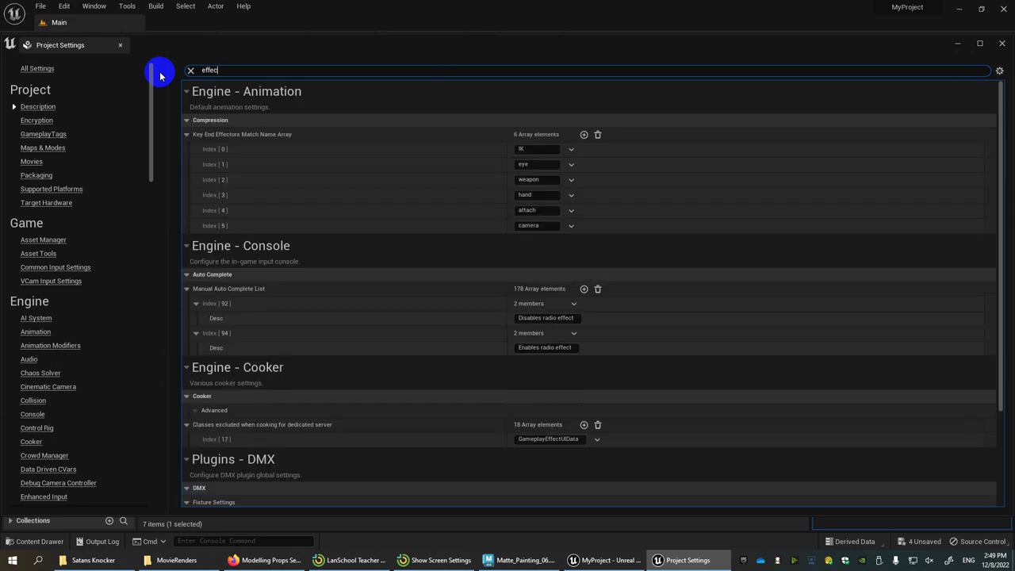
pyautogui.write('ts')
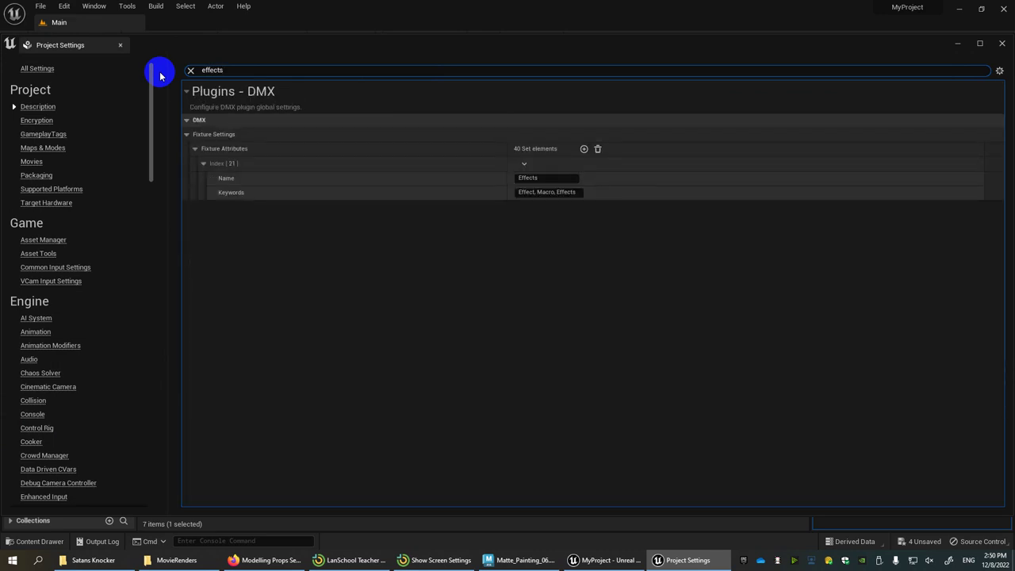
pyautogui.moveTo(229, 70); pyautogui.dragTo(136, 70)
pyautogui.write('blur')
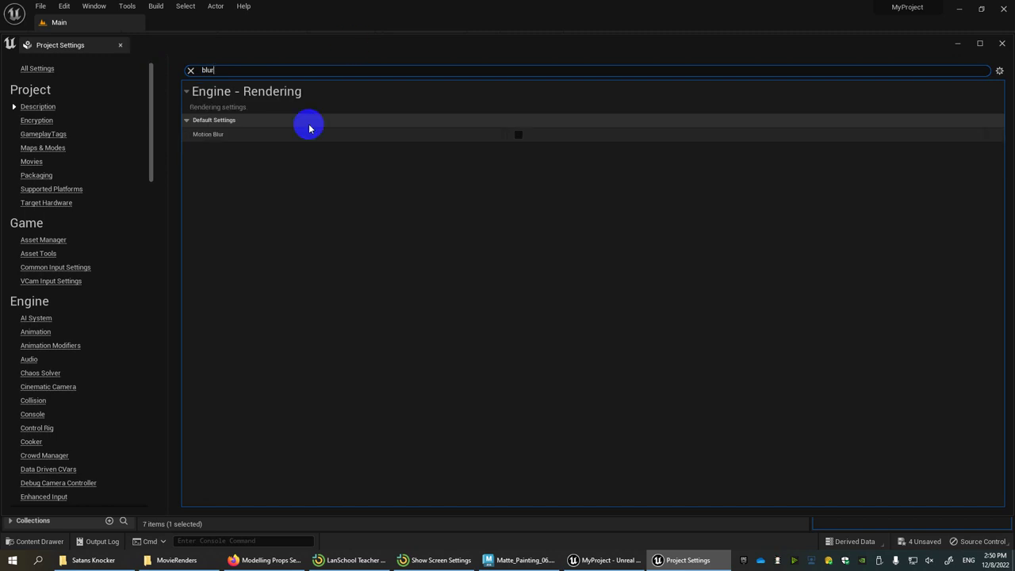
pyautogui.click(1001, 44)
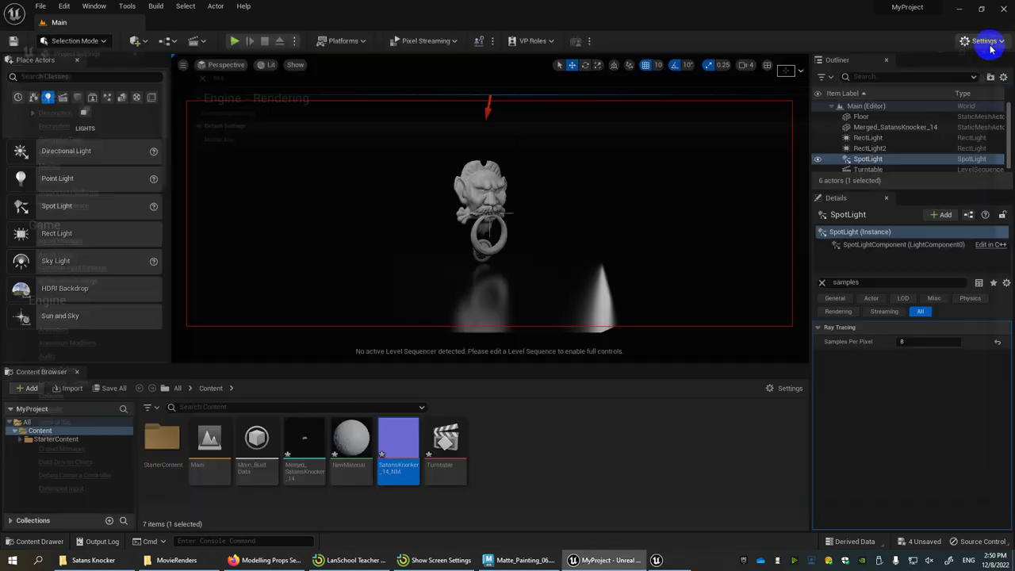
# - Reopen the Turntable sequence, move its Sequencer window clear of the knocker, and select the Cine Camera Actor
pyautogui.click(210, 64)
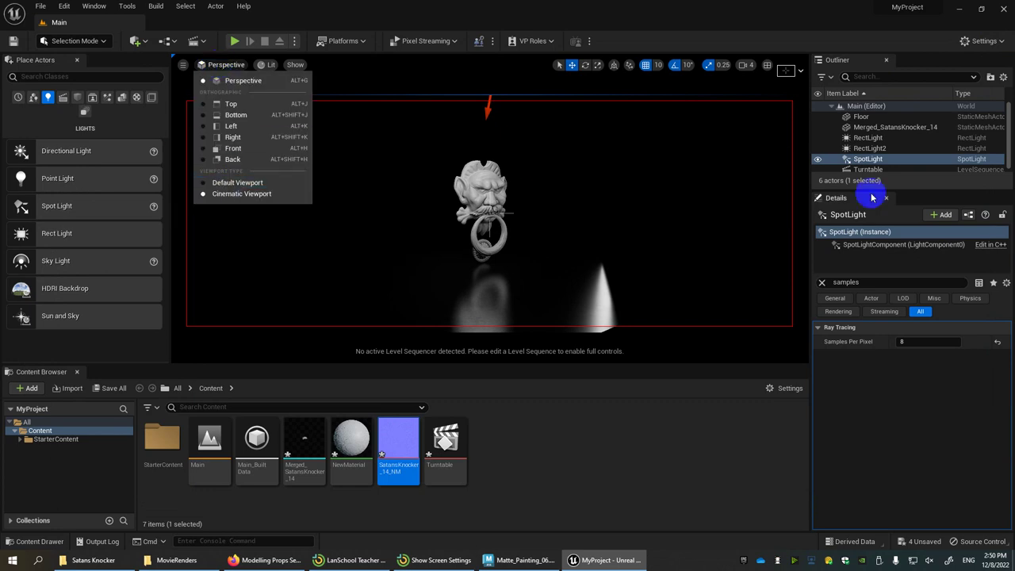
pyautogui.click(880, 148)
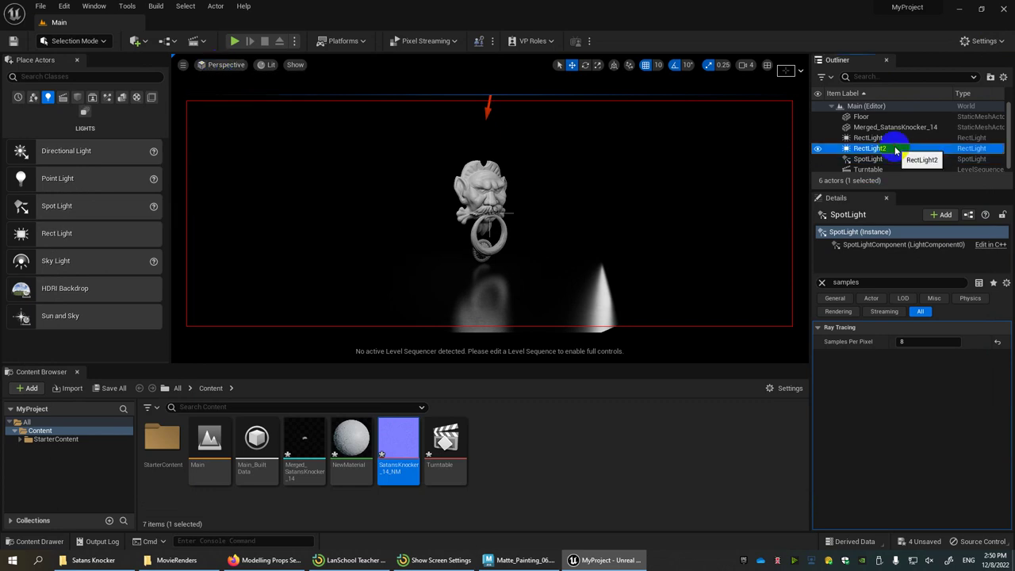
pyautogui.doubleClick(446, 441)
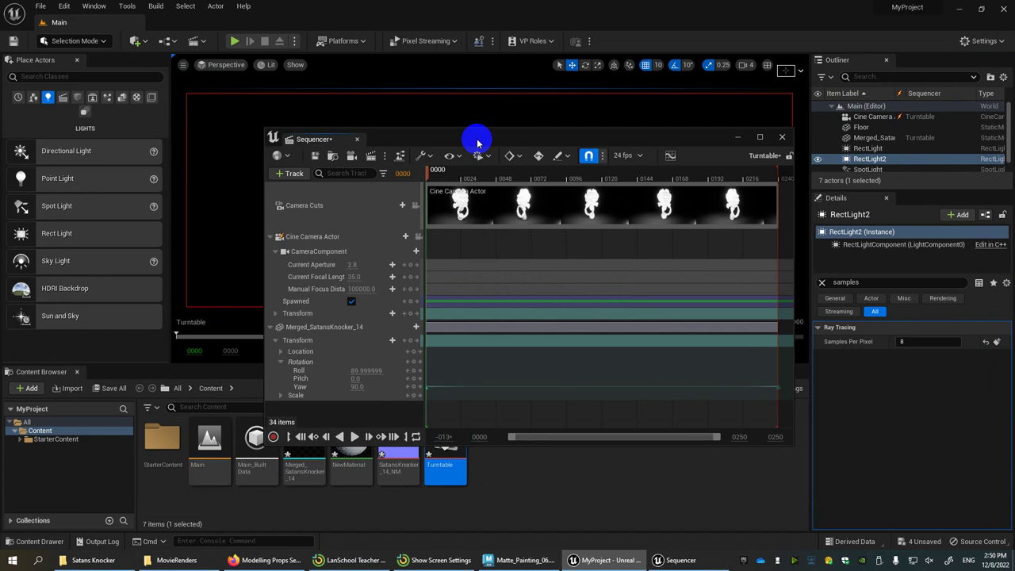
pyautogui.moveTo(477, 143); pyautogui.dragTo(363, 250)
pyautogui.click(872, 117)
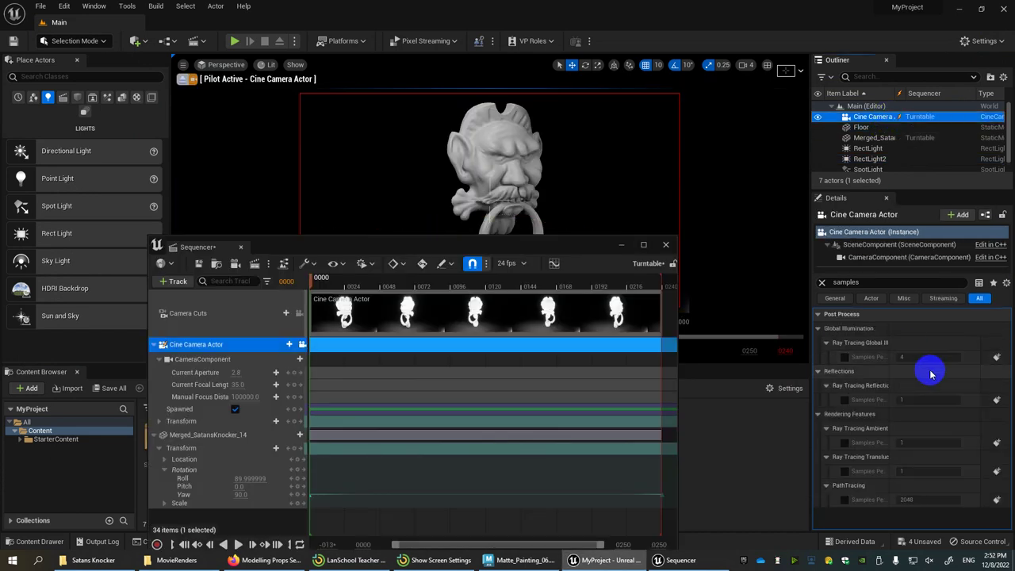
# - Filter the Cine Camera Actor's details for its focus properties and enable Draw Debug Focus Plane
pyautogui.click(870, 284)
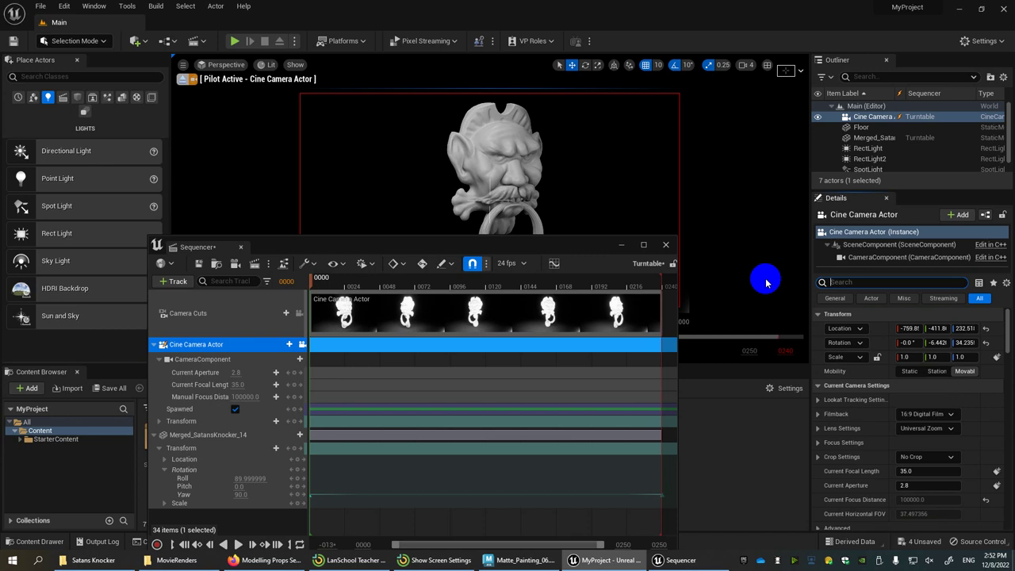
pyautogui.write('focal')
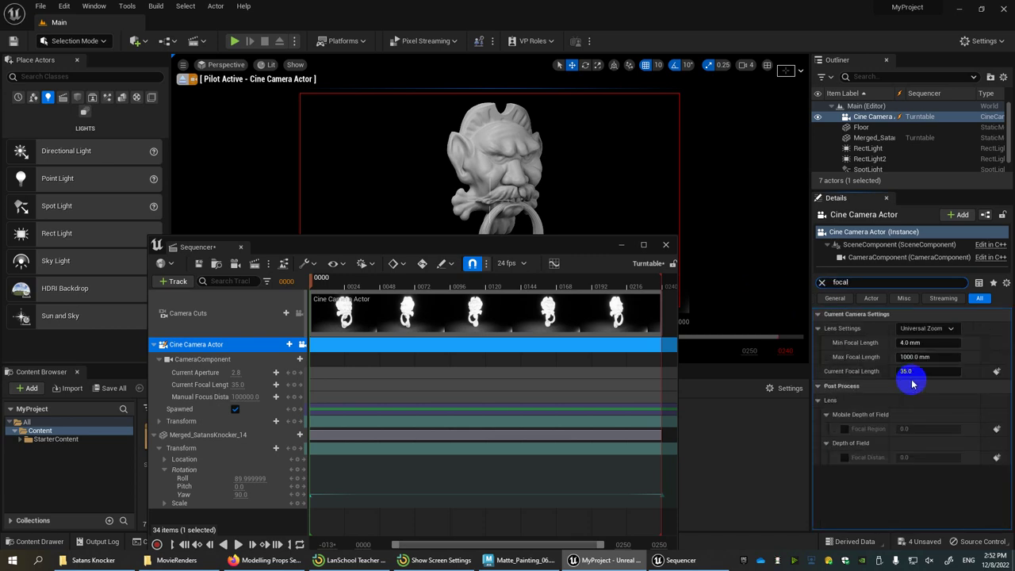
pyautogui.moveTo(864, 282); pyautogui.dragTo(765, 283)
pyautogui.write('de')
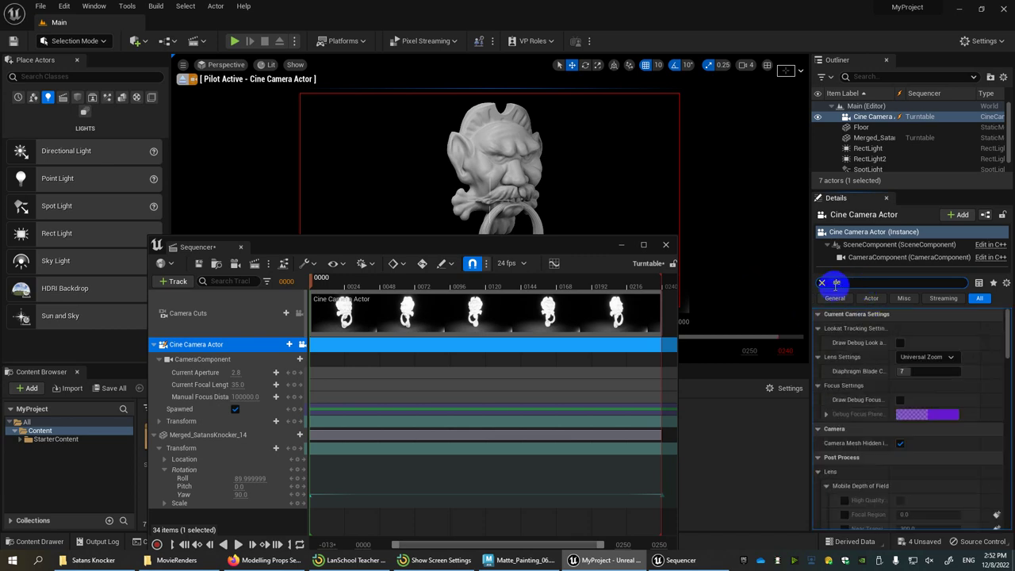
pyautogui.click(900, 400)
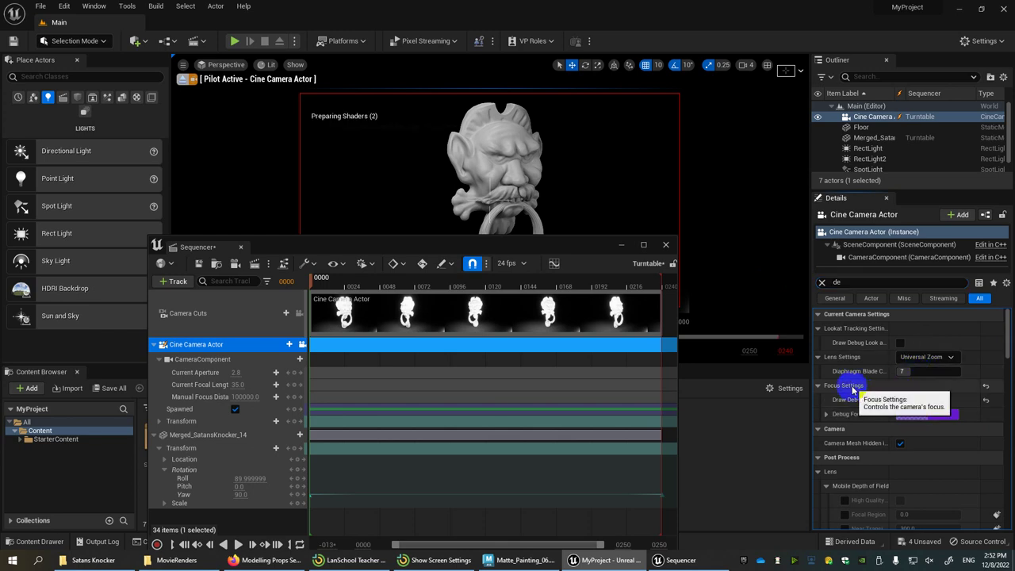
# - Clear the details filter, sample the camera's manual focus distance from the knocker's face, and disable Draw Debug Focus Plane
pyautogui.click(844, 283)
pyautogui.click(821, 283)
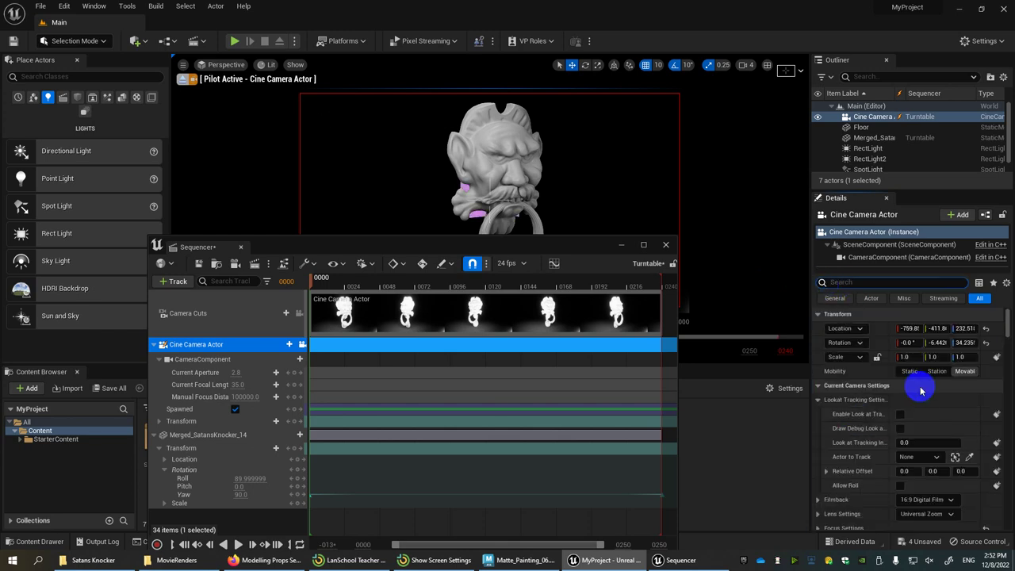
pyautogui.scroll(-6, 909, 396)
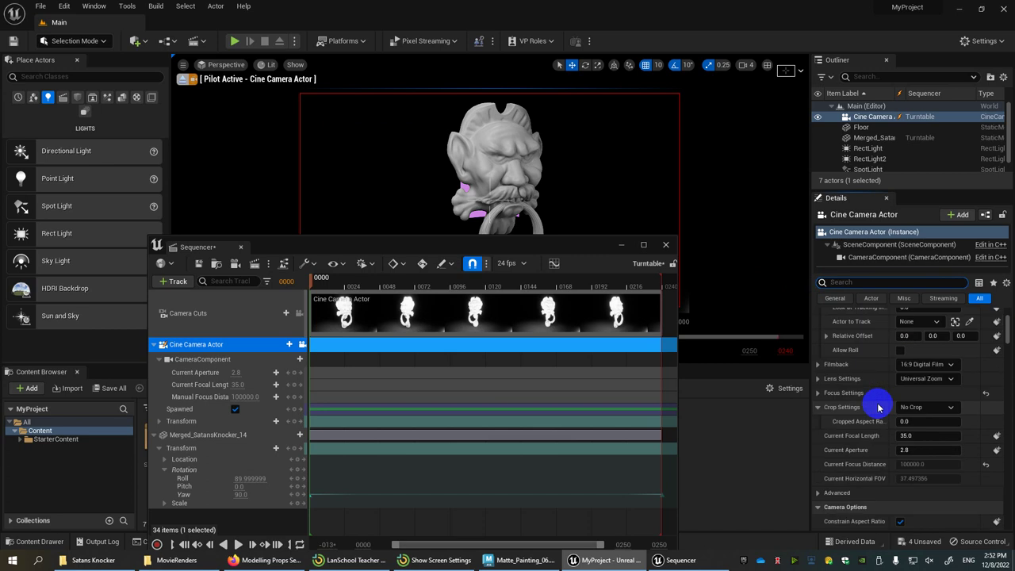
pyautogui.click(818, 378)
pyautogui.click(818, 480)
pyautogui.scroll(-2, 852, 421)
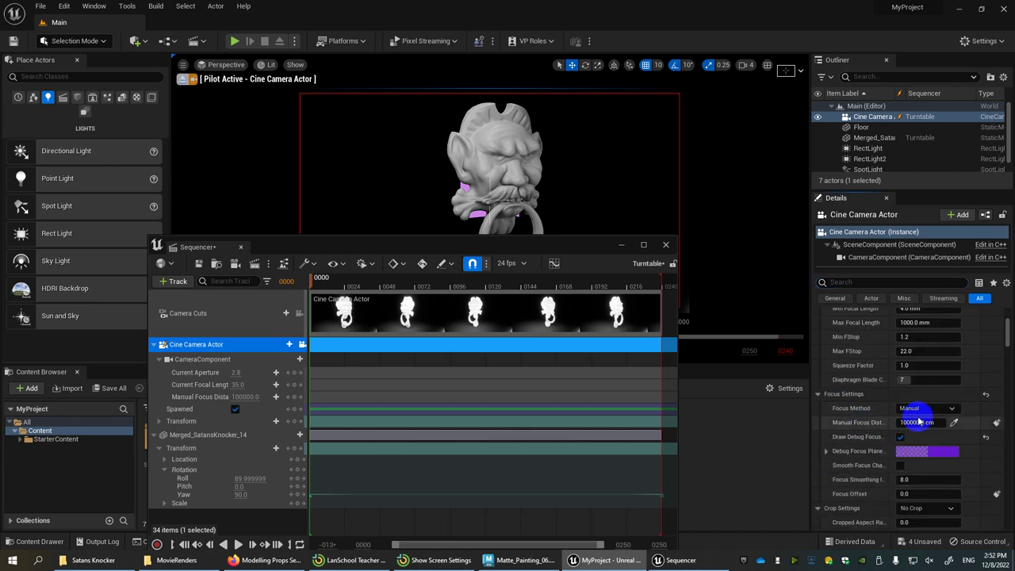
pyautogui.click(953, 422)
pyautogui.click(501, 176)
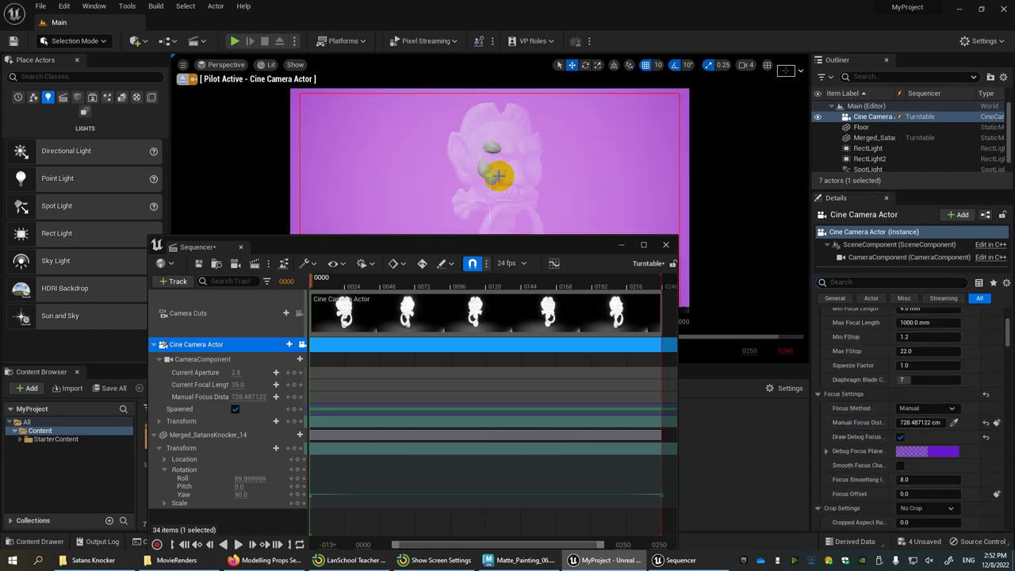
pyautogui.click(900, 437)
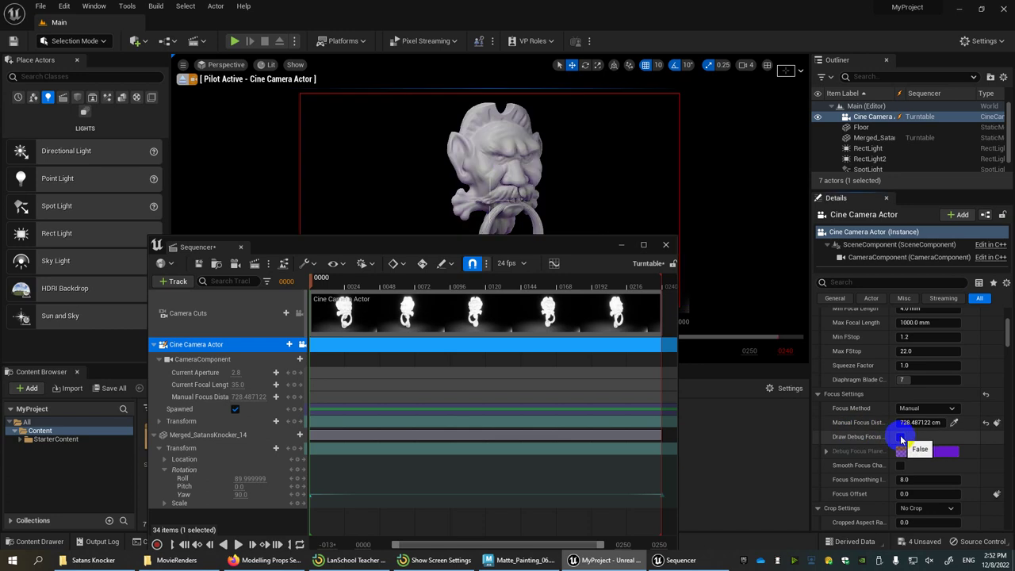
# - Set the cine camera's Current Aperture to about 15.5 and shift the Sequencer window higher on screen
pyautogui.scroll(-2, 944, 431)
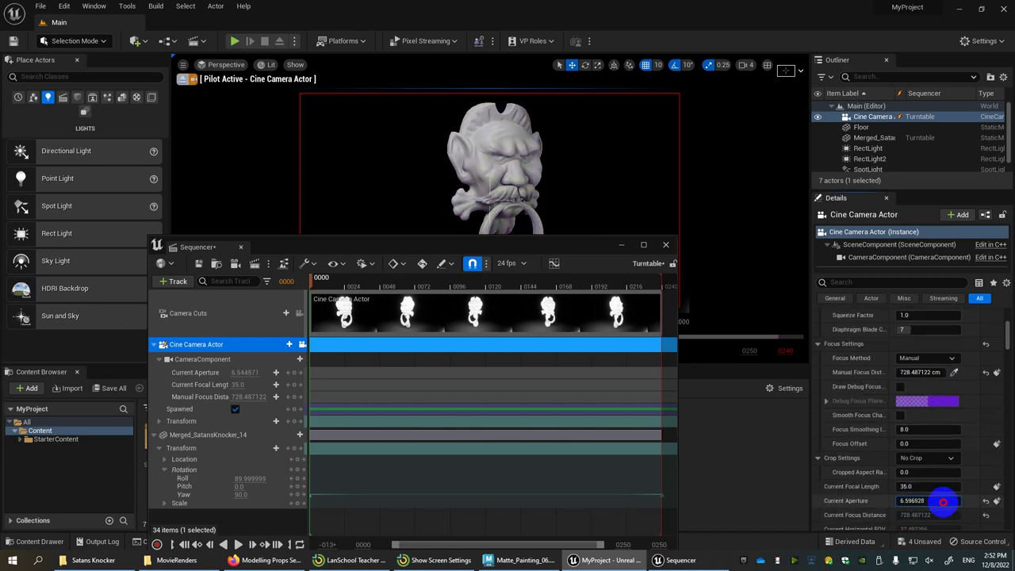
pyautogui.moveTo(942, 502); pyautogui.dragTo(515, 473)
pyautogui.moveTo(909, 501); pyautogui.dragTo(1012, 504)
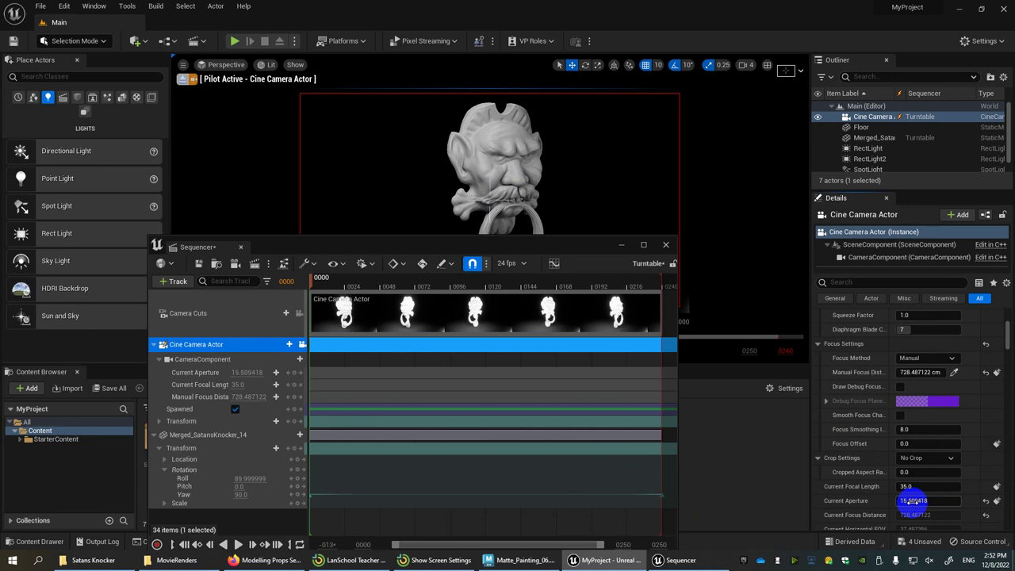
pyautogui.moveTo(589, 244); pyautogui.dragTo(614, 161)
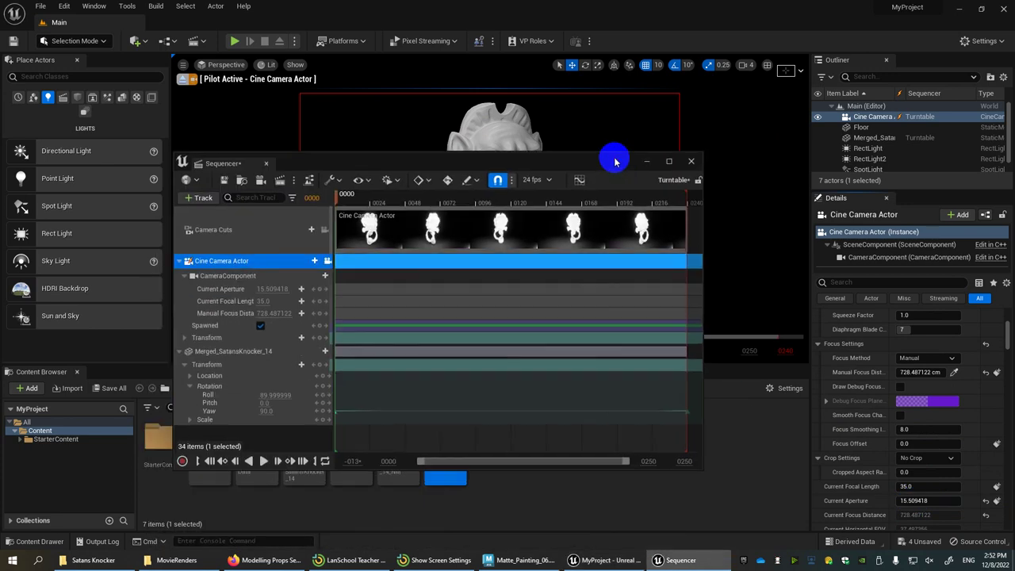
# - Bring up the MovieRenders folder and launch Adobe Media Encoder 2022
pyautogui.click(166, 560)
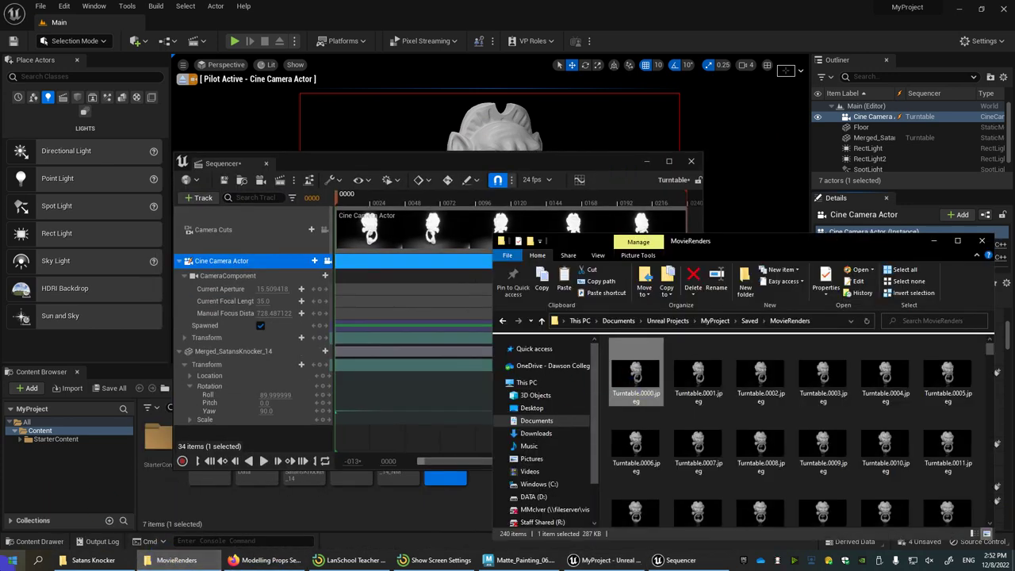
pyautogui.click(12, 559)
pyautogui.write('a')
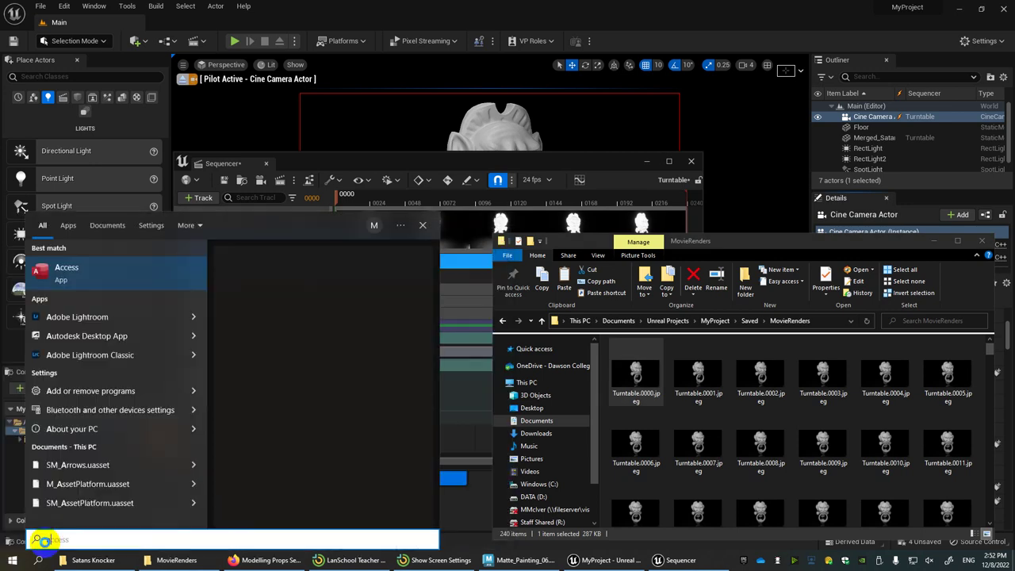
pyautogui.press('BackSpace')
pyautogui.write('adobe')
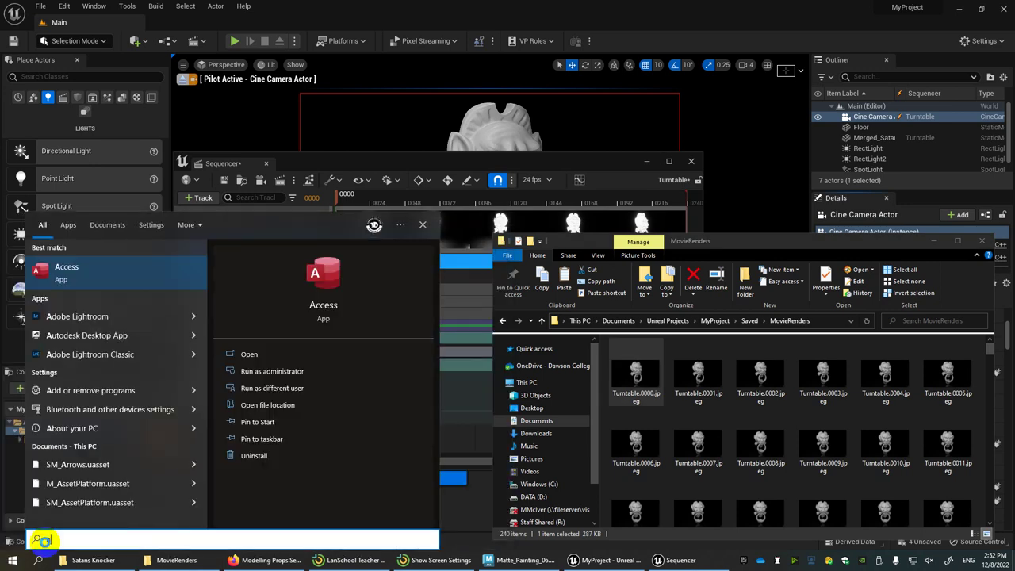
pyautogui.write(' medi')
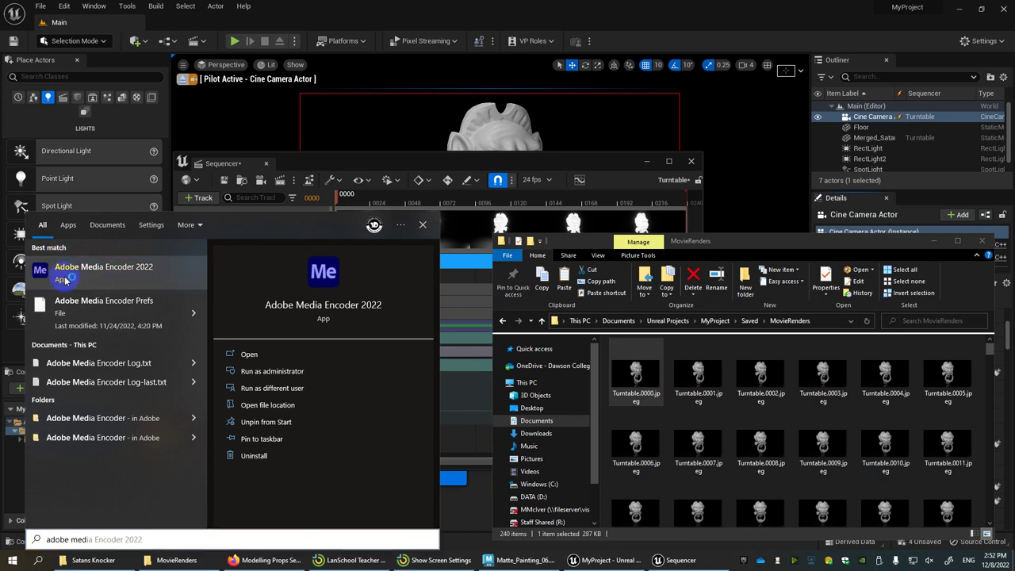
pyautogui.click(64, 276)
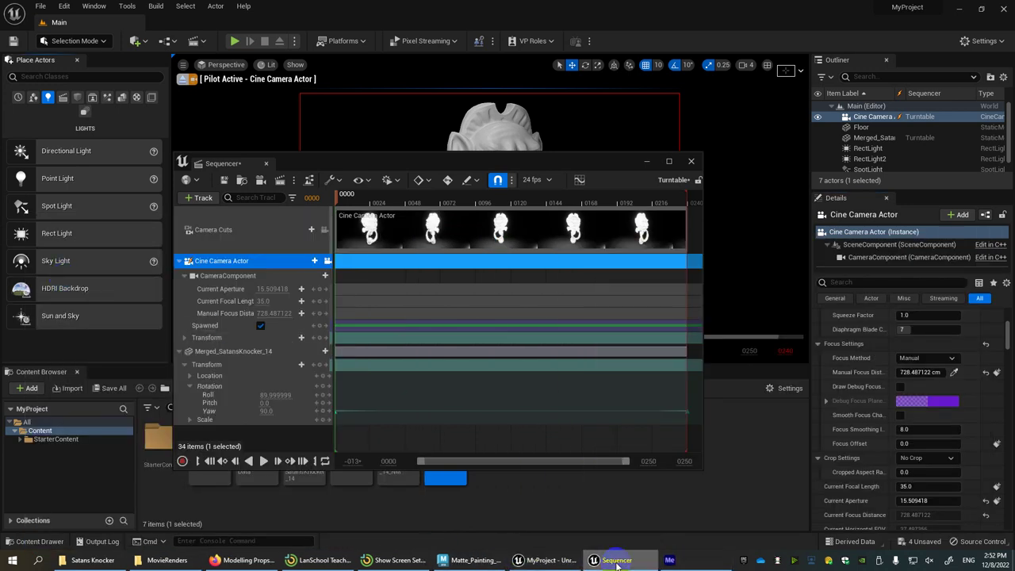
# - Close the Turntable Sequencer window and minimize Unreal to reach Adobe Media Encoder
pyautogui.click(690, 162)
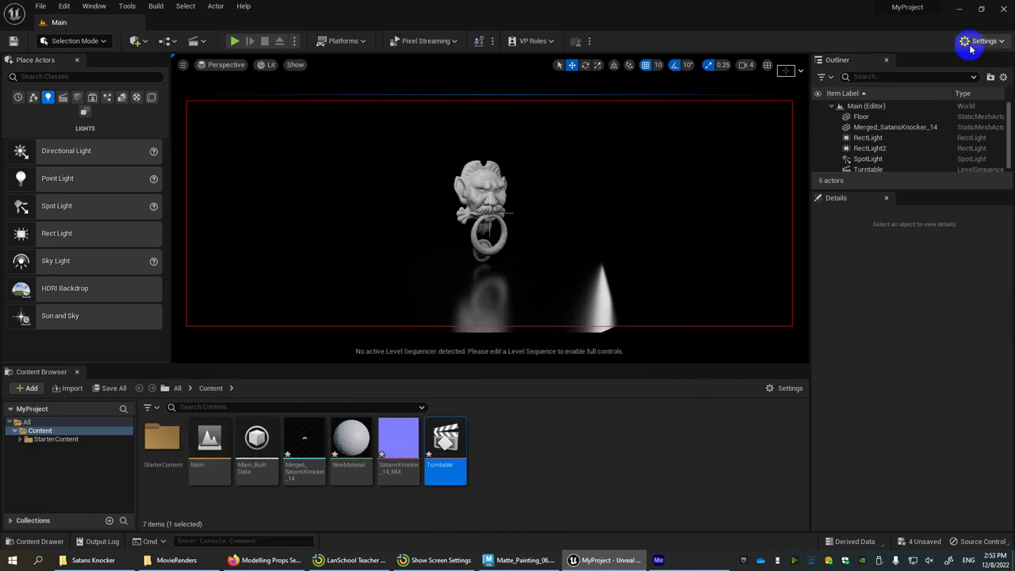
pyautogui.click(959, 9)
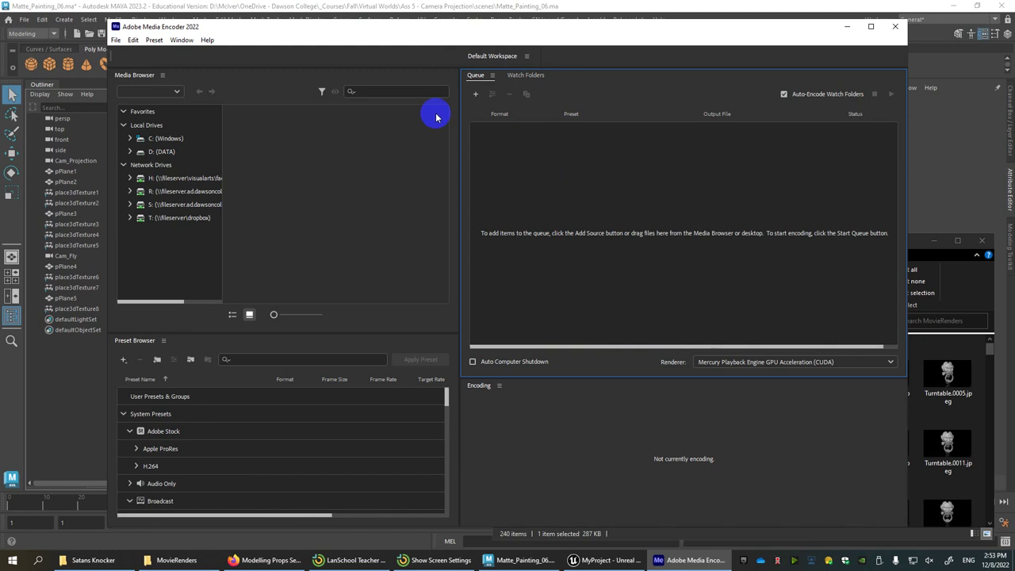
# - Start adding a source to the encoding queue and copy the MovieRenders folder path from File Explorer
pyautogui.click(475, 95)
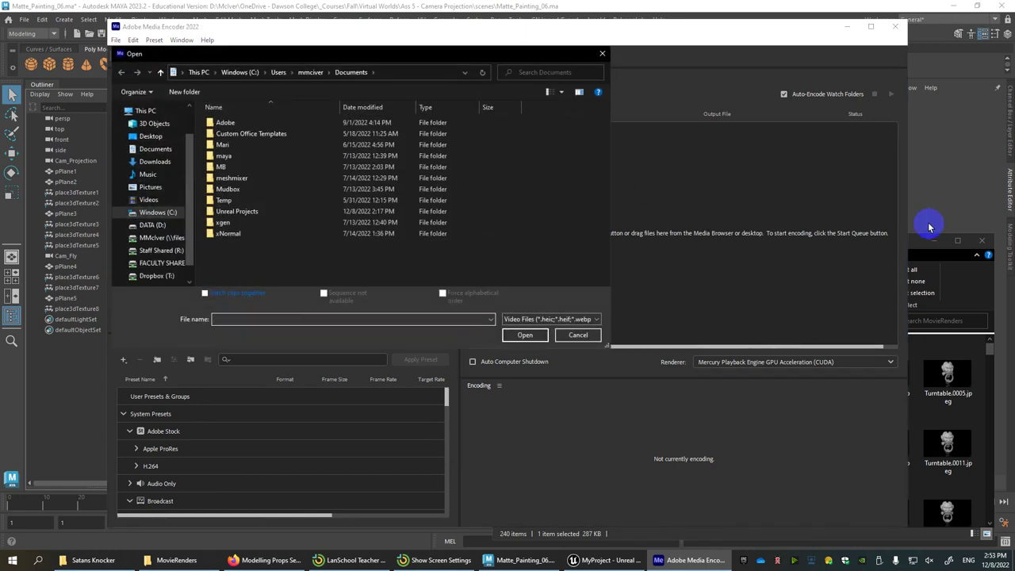
pyautogui.click(916, 252)
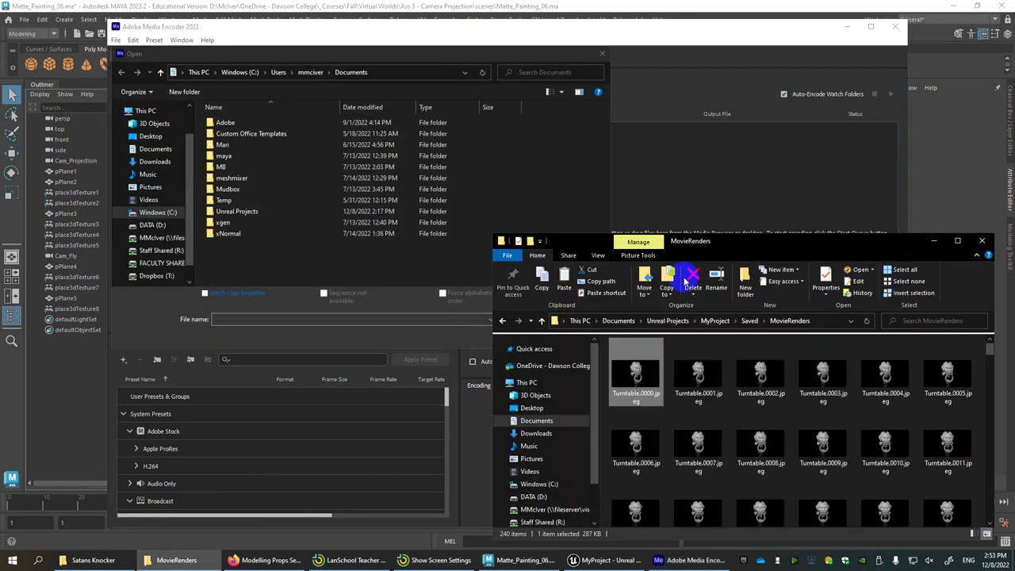
pyautogui.click(820, 321)
pyautogui.rightClick(821, 323)
pyautogui.hotkey('ctrl', 'c')
pyautogui.click(846, 354)
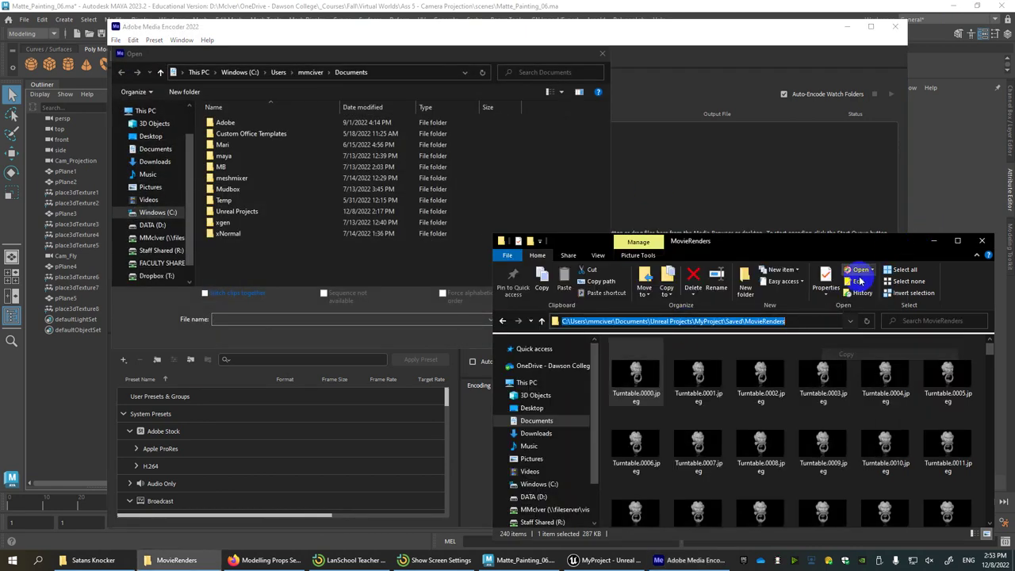
pyautogui.click(976, 255)
# - Go to the copied MovieRenders path and add Turntable.0000.jpeg to the queue as a JPEG sequence
pyautogui.click(266, 319)
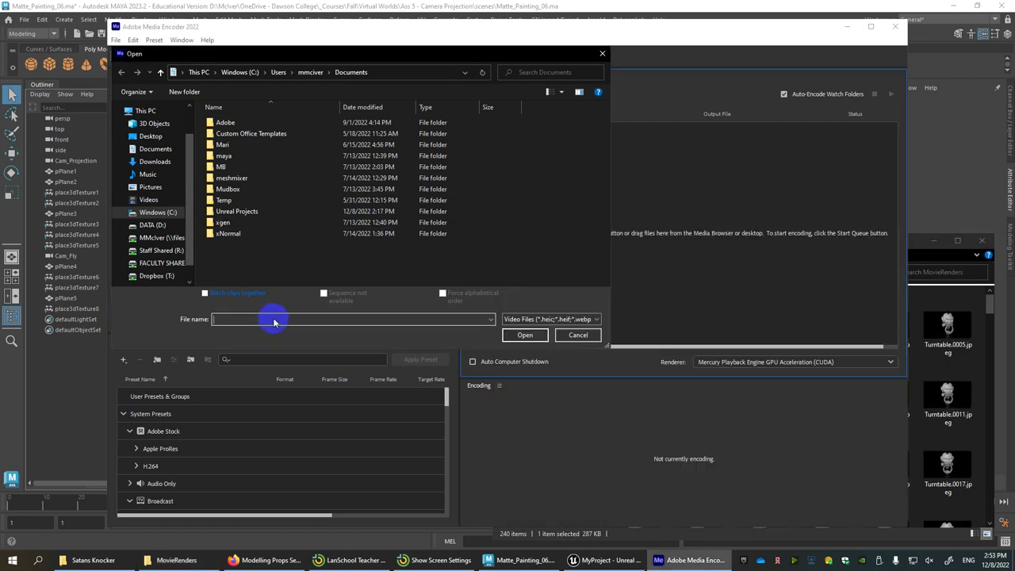
pyautogui.hotkey('ctrl', 'v')
pyautogui.click(524, 334)
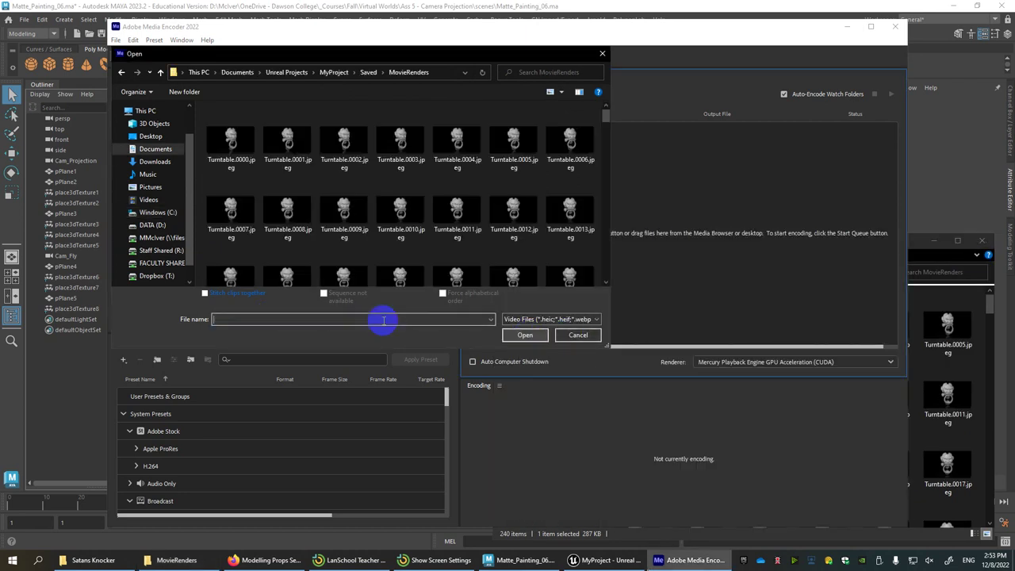
pyautogui.click(233, 145)
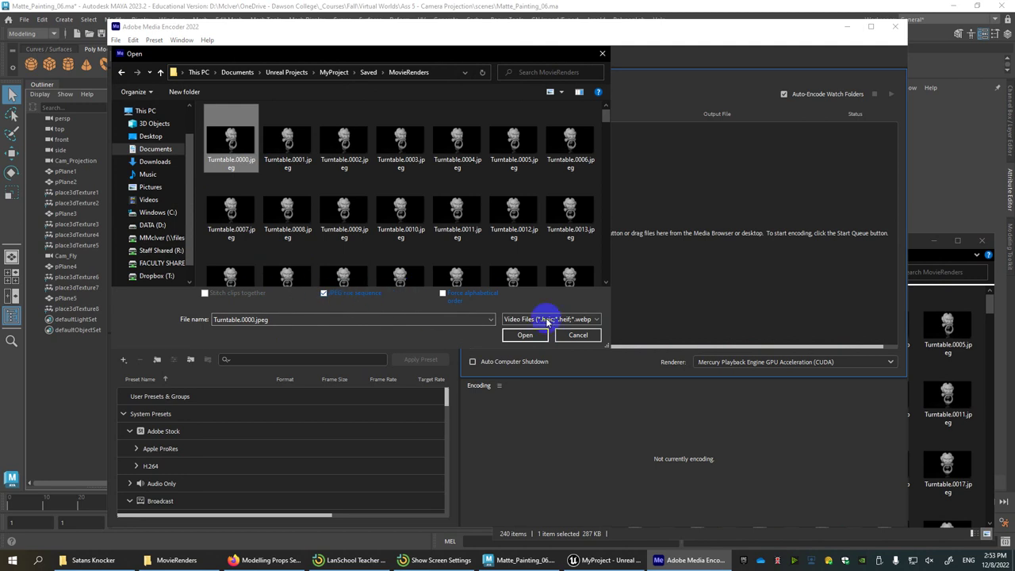
pyautogui.click(523, 336)
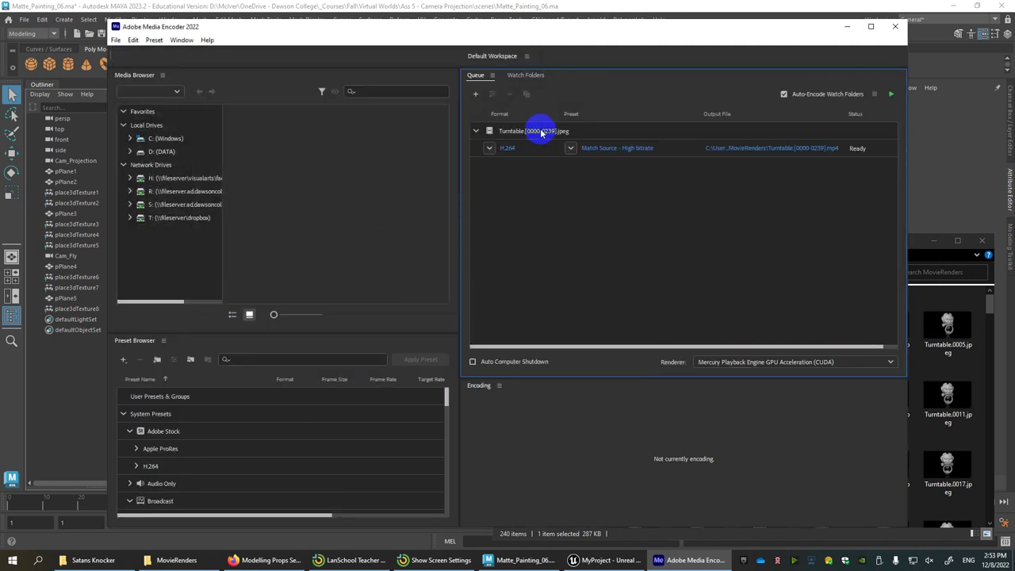
# - Check the queued sequence's frame rate in Interpret Footage and keep Use Frame Rate from File
pyautogui.rightClick(541, 132)
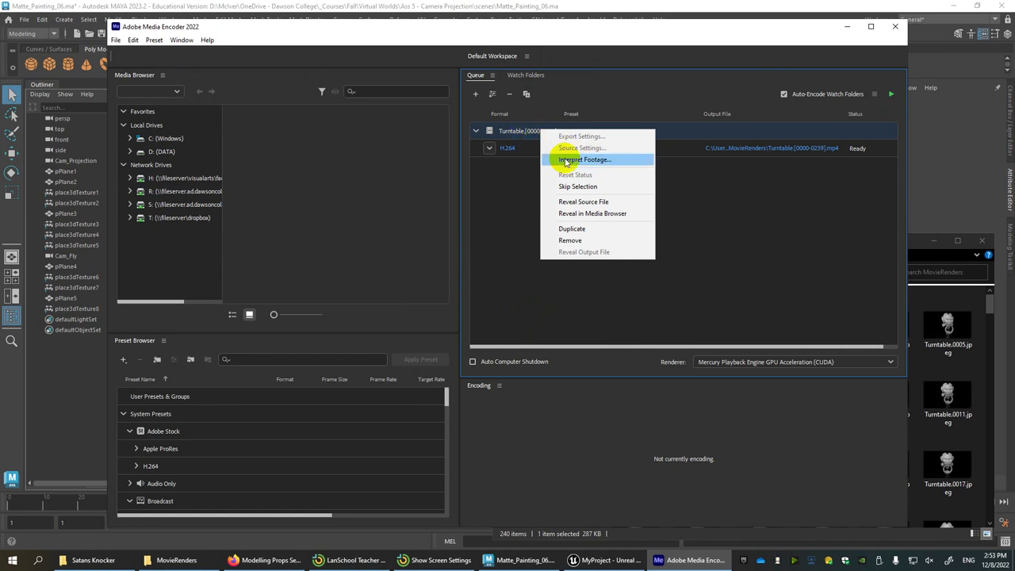
pyautogui.rightClick(523, 135)
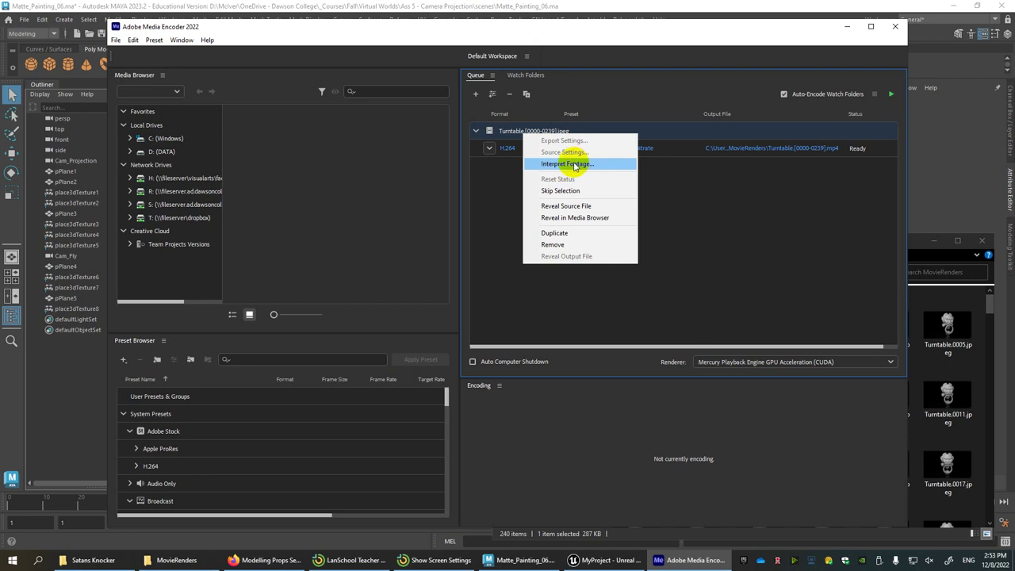
pyautogui.click(575, 169)
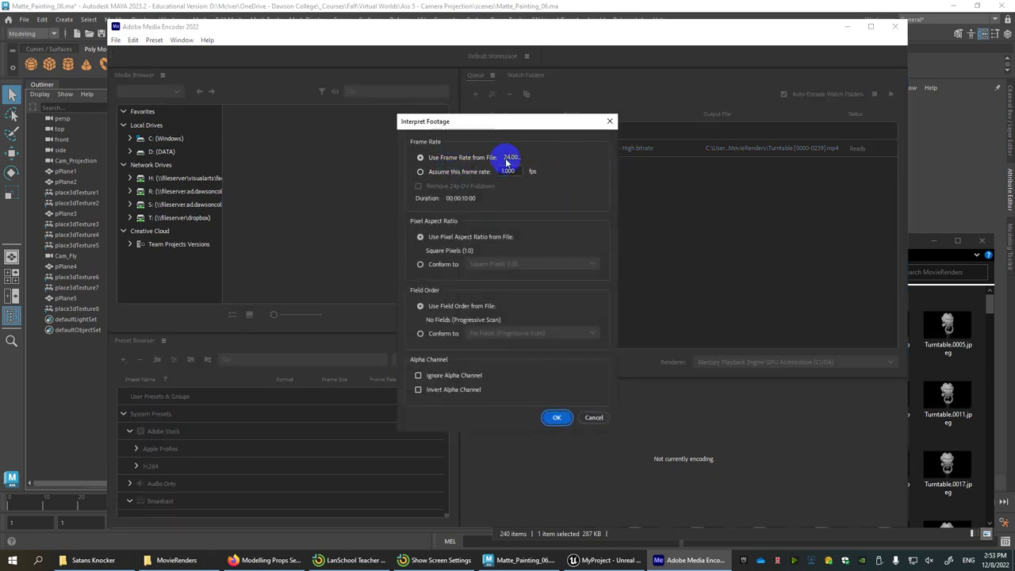
pyautogui.click(557, 417)
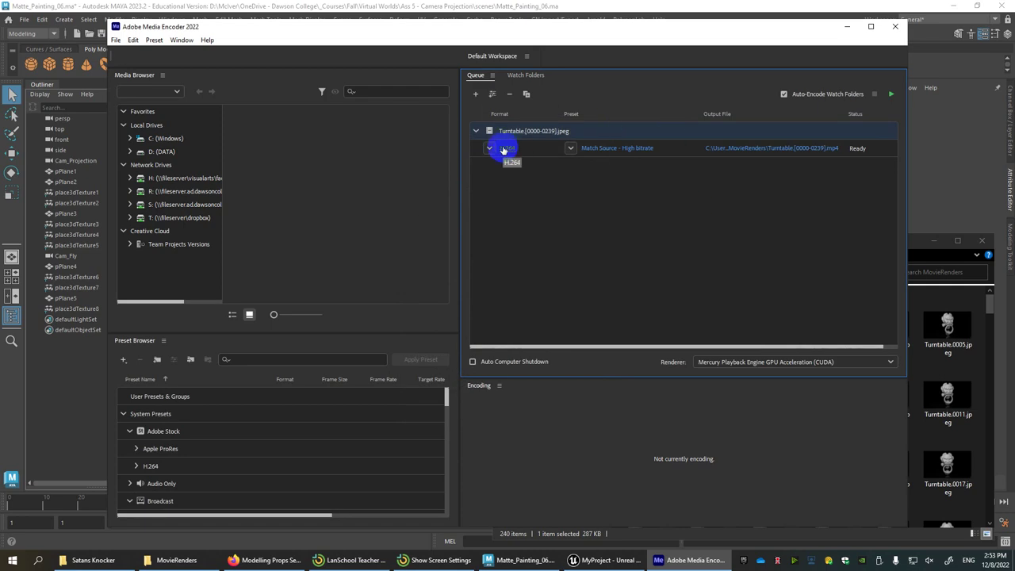
# - Turn off Export Audio in the sequence's H.264 export settings and start encoding the queue
pyautogui.click(507, 148)
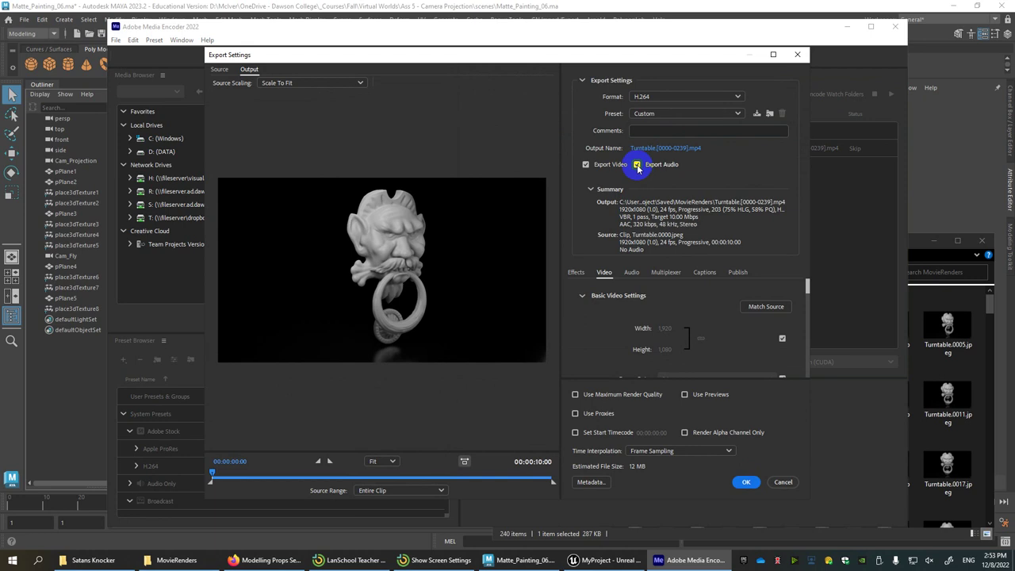
pyautogui.click(745, 482)
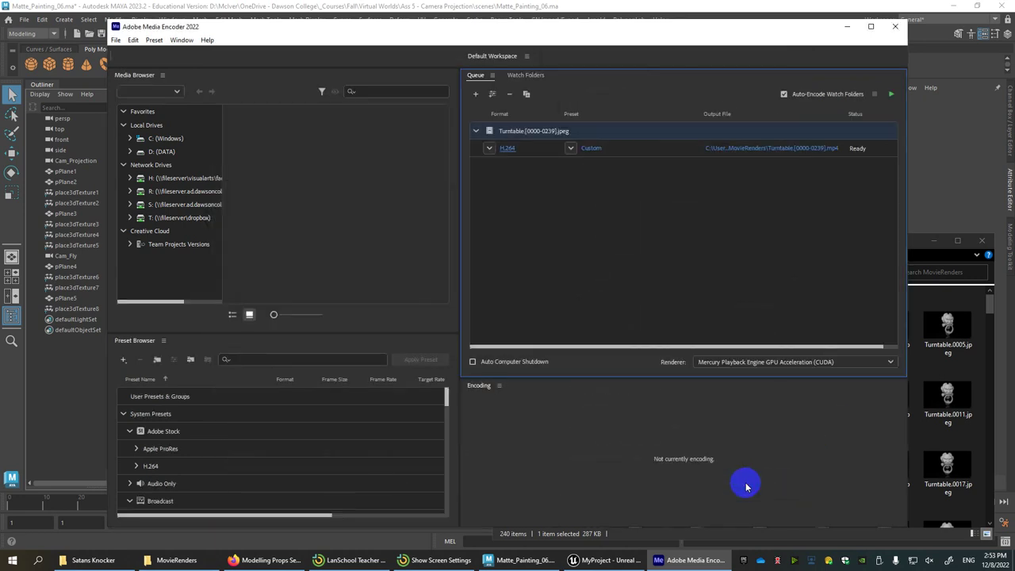
pyautogui.click(889, 94)
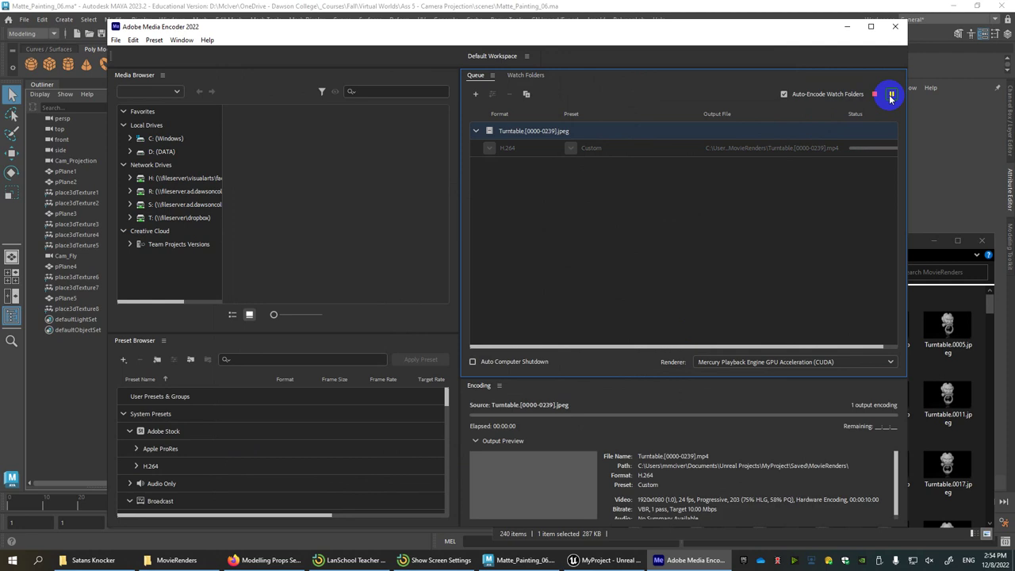
# - Play the encoded Turntable.[0000-0239].mp4 from the MovieRenders folder
pyautogui.click(917, 251)
pyautogui.click(641, 310)
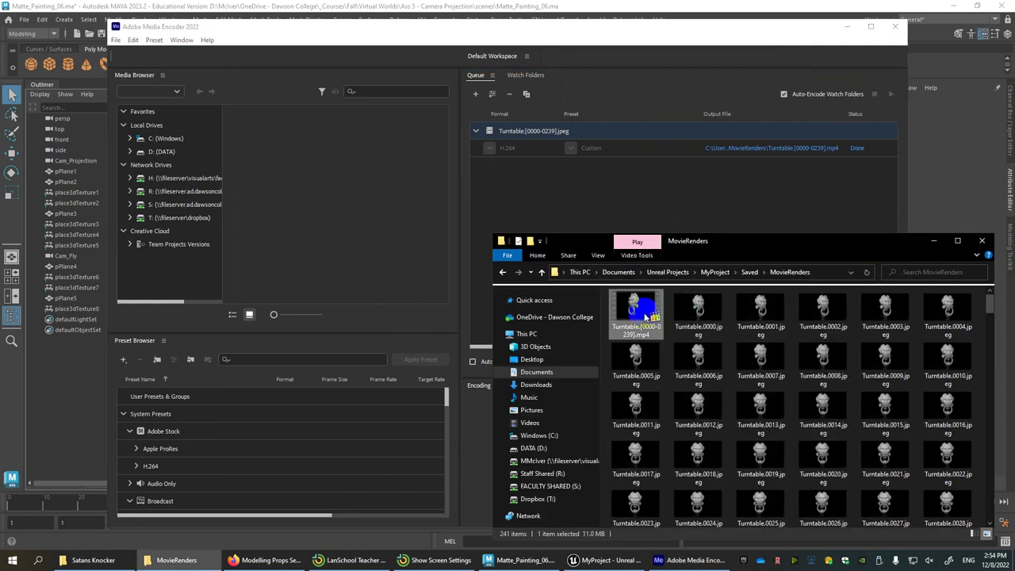
pyautogui.doubleClick(647, 316)
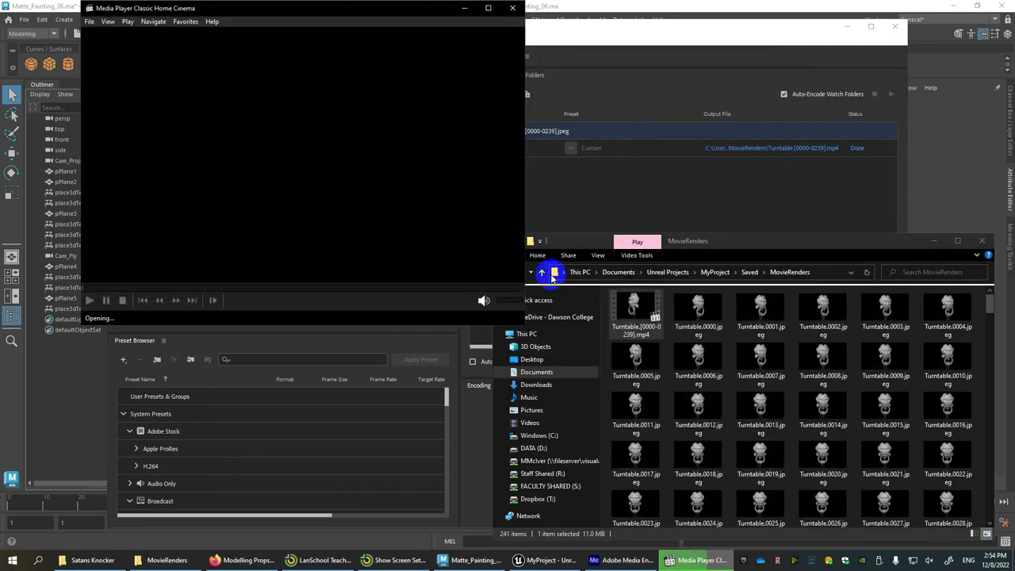
# - Check the Repeat forever setting in the media player's playback options and close the options unchanged
pyautogui.rightClick(397, 203)
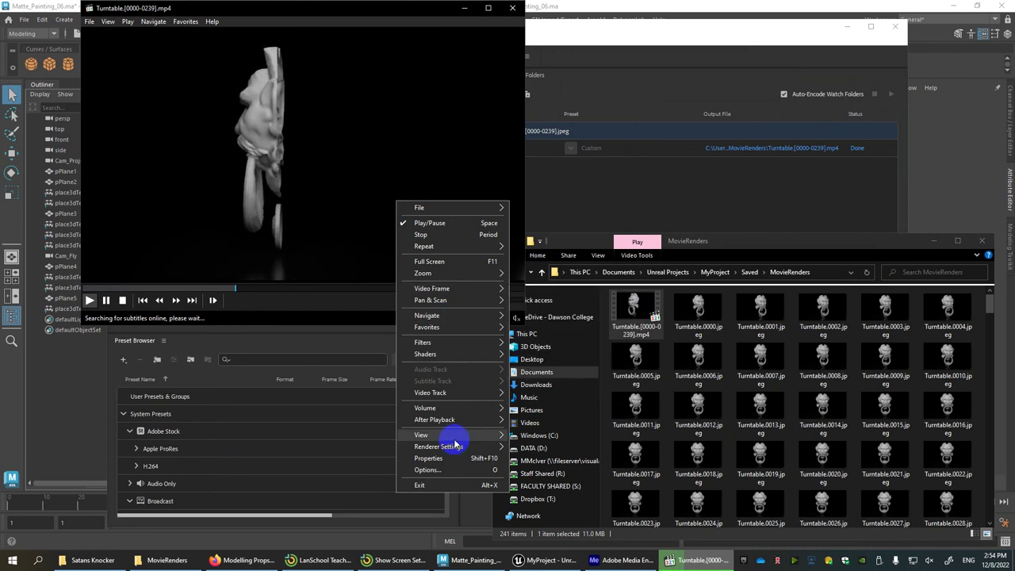
pyautogui.click(456, 469)
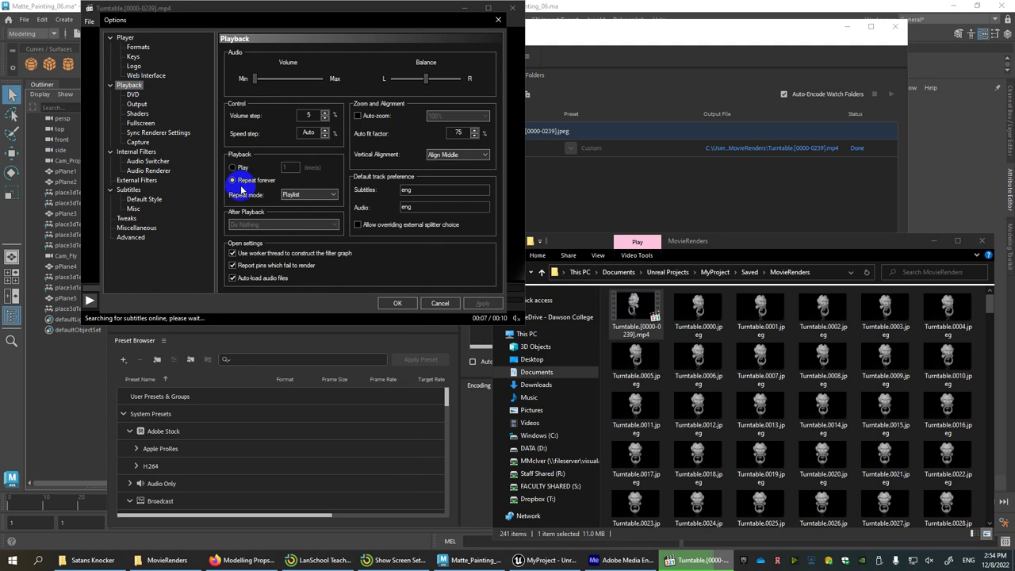
pyautogui.click(498, 20)
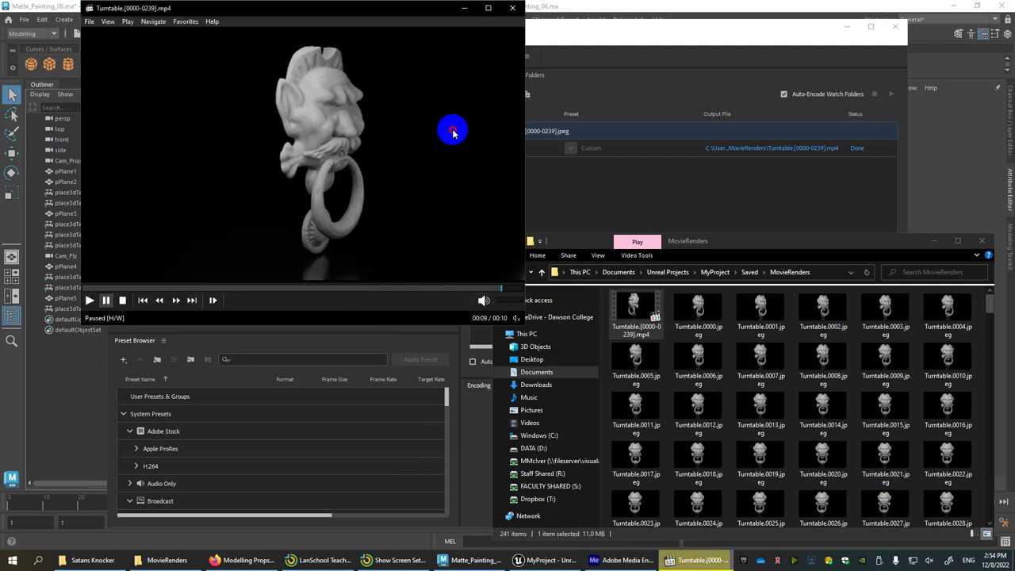